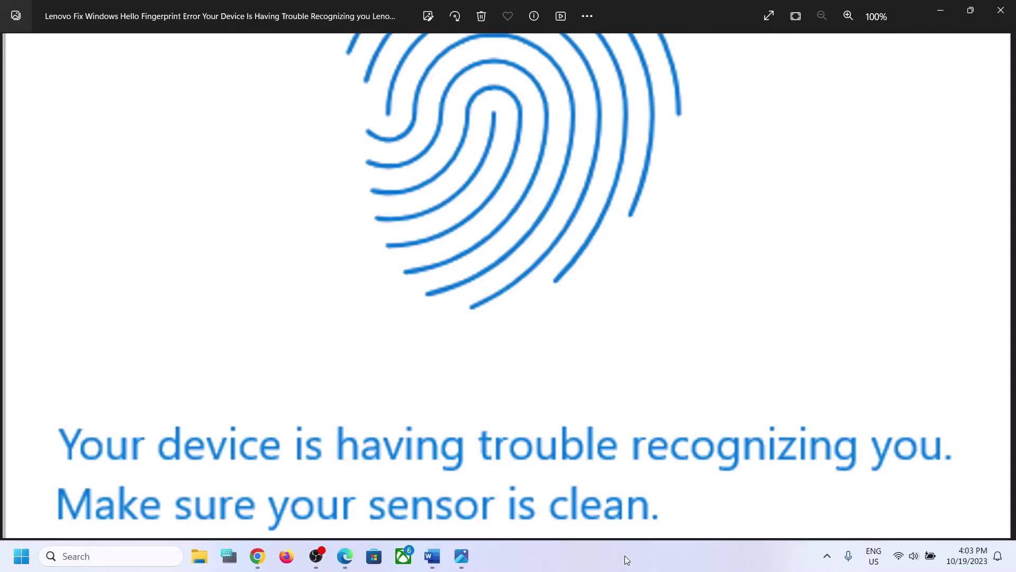
# Leave the Photos fingerprint error image with Alt+Tab to reach the Word guide
pyautogui.hotkey('alt', 'Tab')
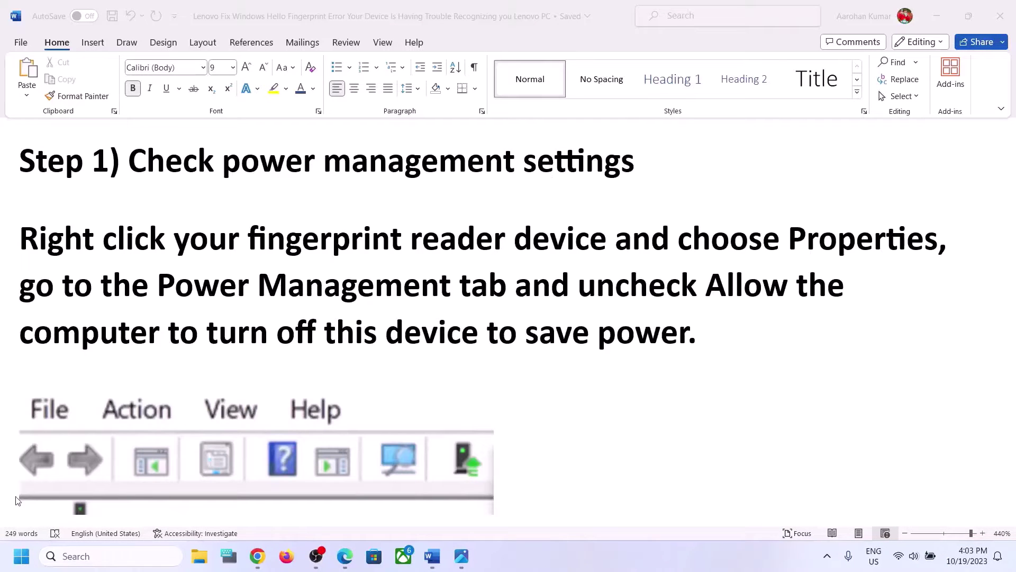
# Open Device Manager from the Start context menu, move it right, and expand Human Interface Devices
pyautogui.rightClick(21, 556)
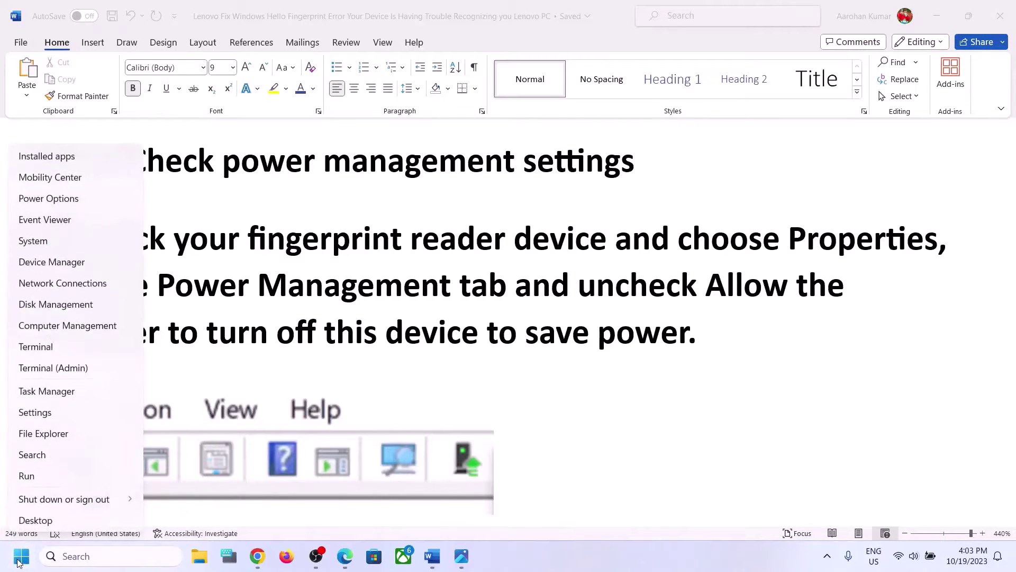
pyautogui.click(55, 263)
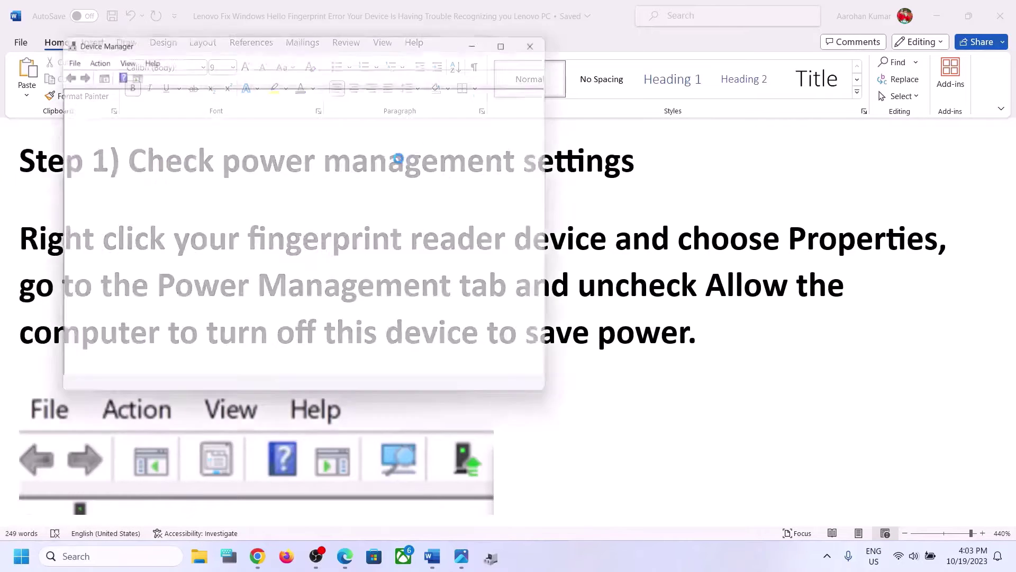
pyautogui.moveTo(393, 41); pyautogui.dragTo(721, 124)
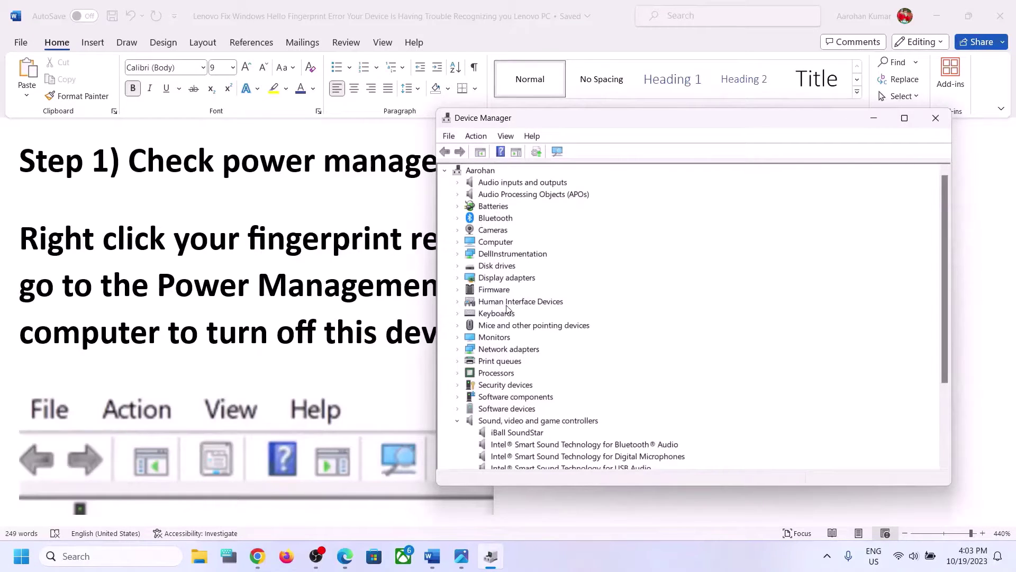
pyautogui.click(458, 302)
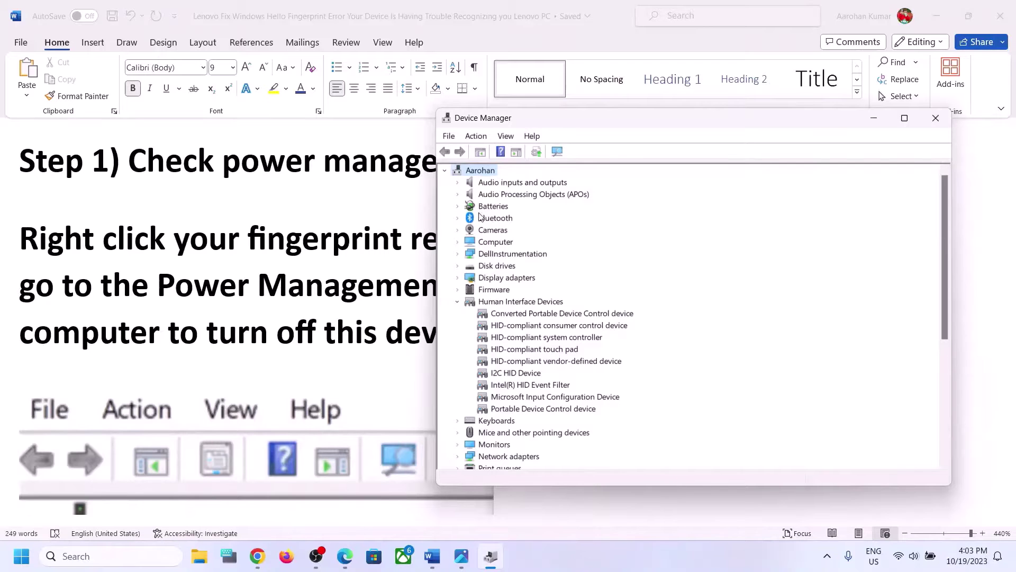
# Bring the Word guide back to the front and look over its Device Manager screenshot
pyautogui.click(307, 296)
pyautogui.scroll(-10, 308, 296)
pyautogui.scroll(6, 308, 296)
pyautogui.scroll(-3, 307, 295)
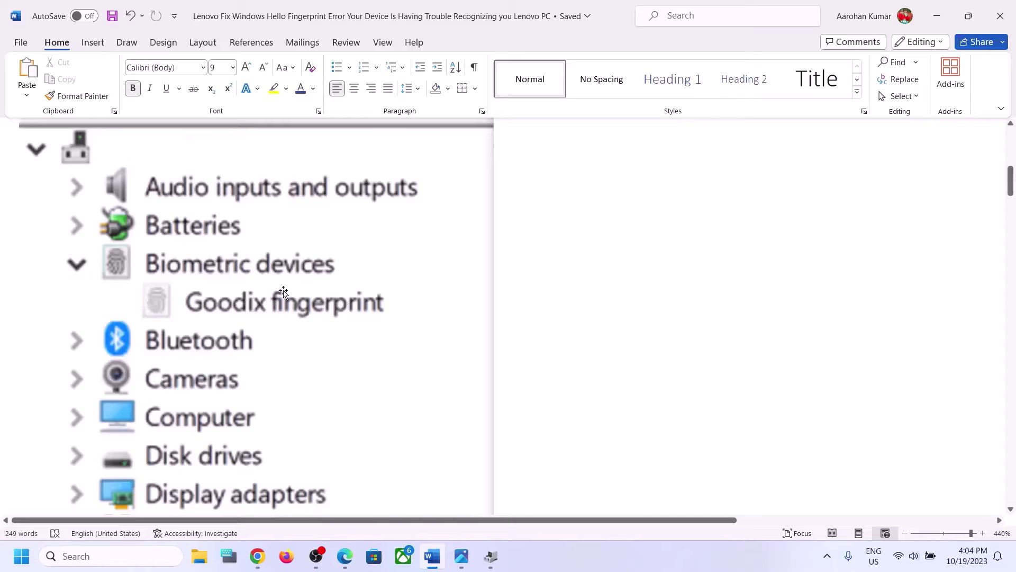
# Review the guide's Goodix fingerprint screenshot, then return to Device Manager showing I2C HID Device
pyautogui.scroll(5, 305, 299)
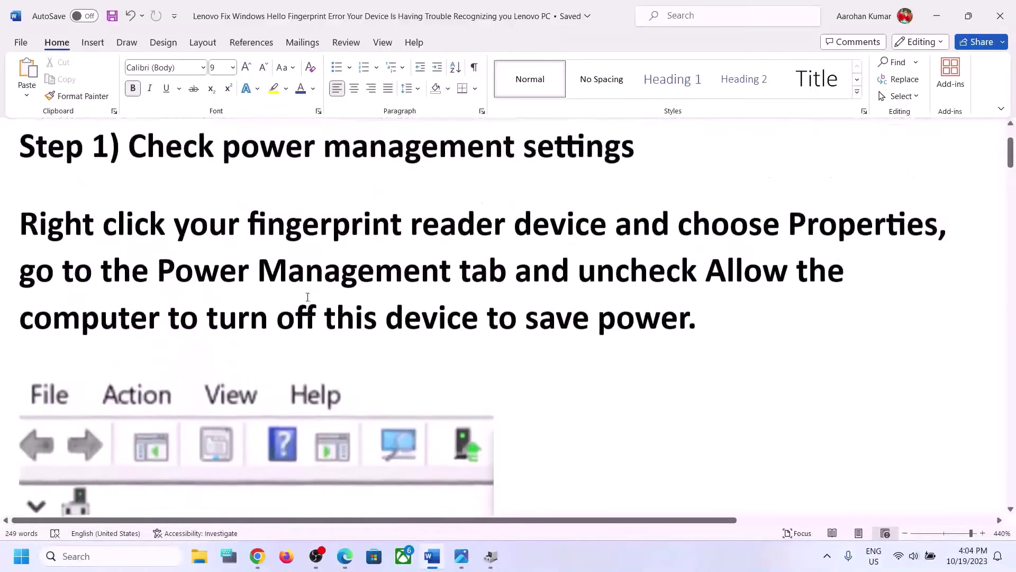
pyautogui.scroll(-3, 311, 296)
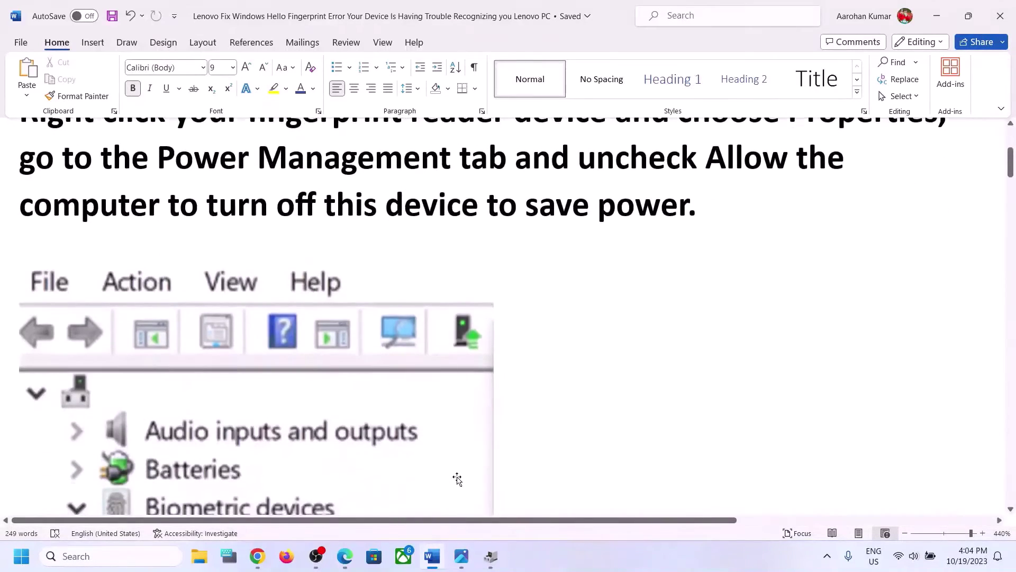
pyautogui.click(491, 556)
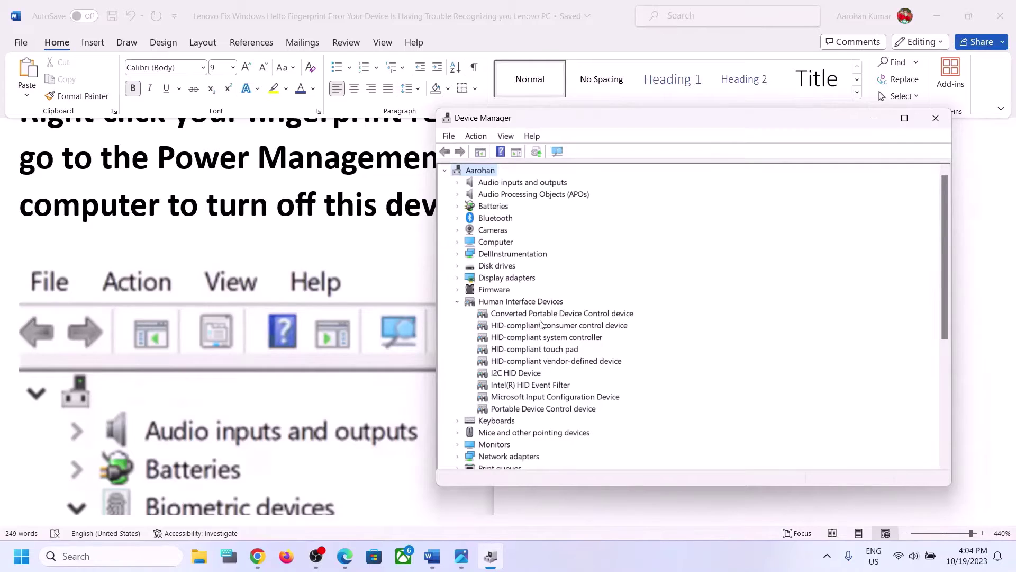
pyautogui.scroll(-5, 252, 347)
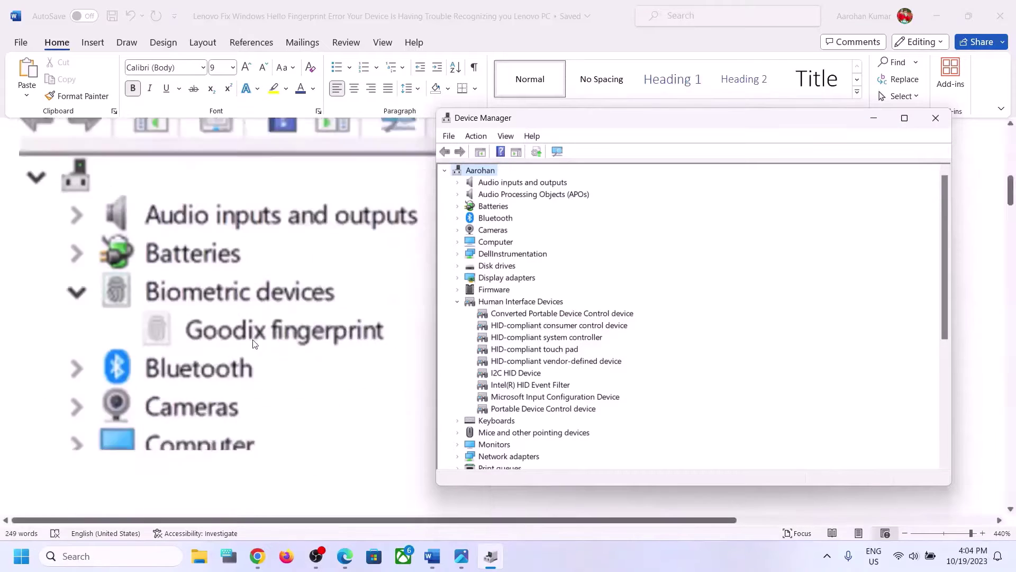
pyautogui.scroll(3, 253, 342)
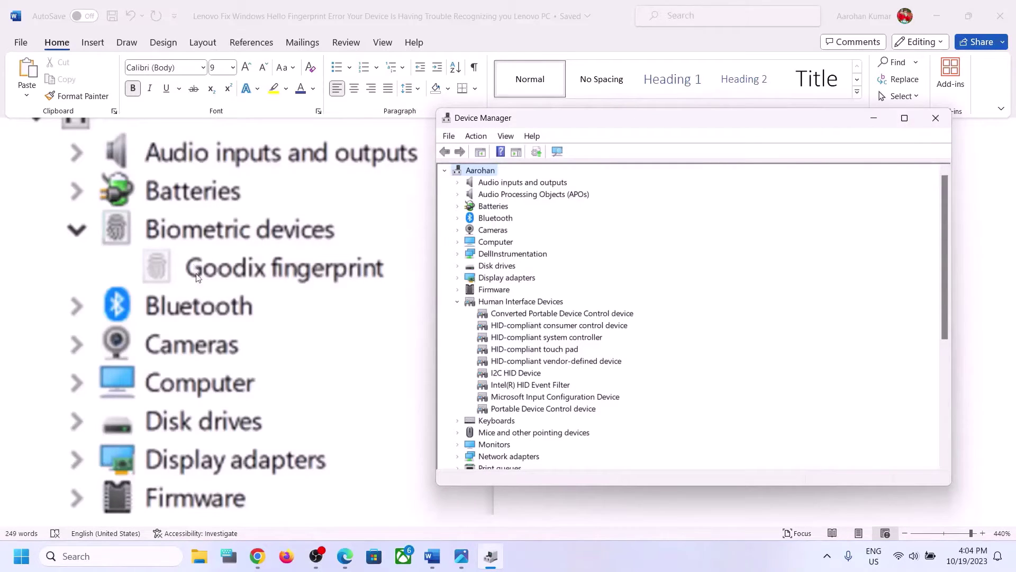
# Leave power saving unchecked for Converted Portable Device Control device, then close Device Manager
pyautogui.rightClick(513, 316)
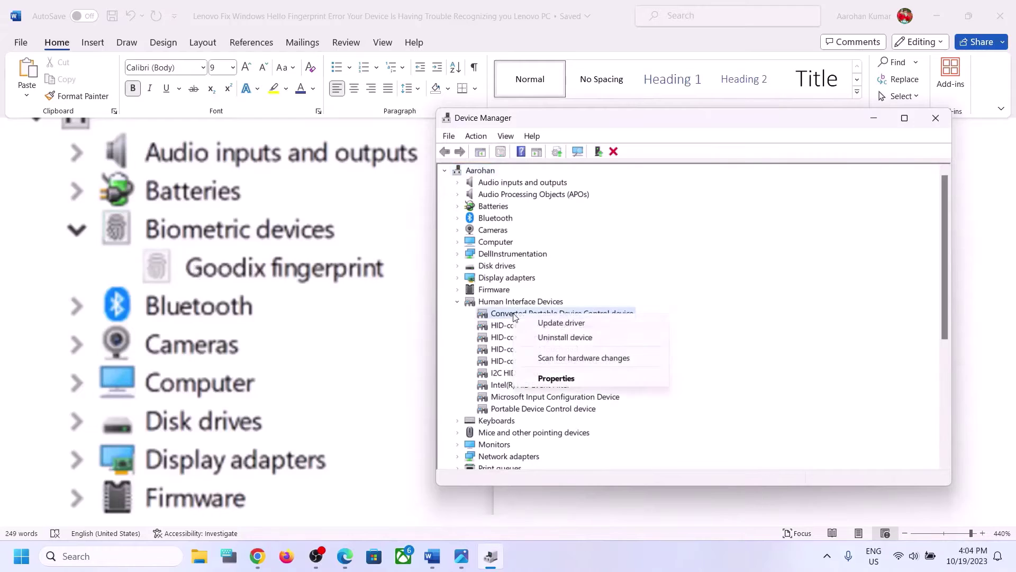
pyautogui.click(557, 378)
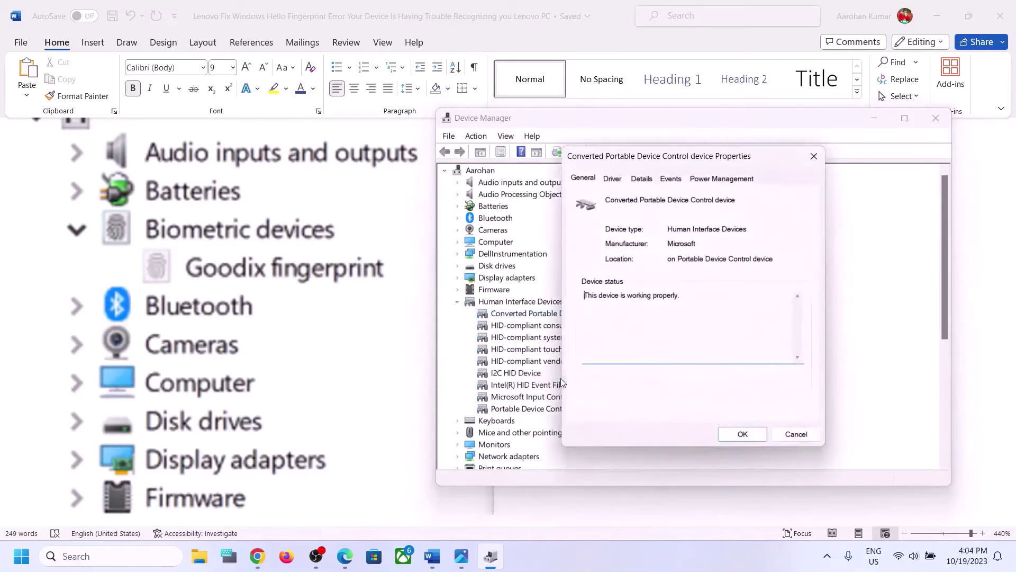
pyautogui.click(720, 180)
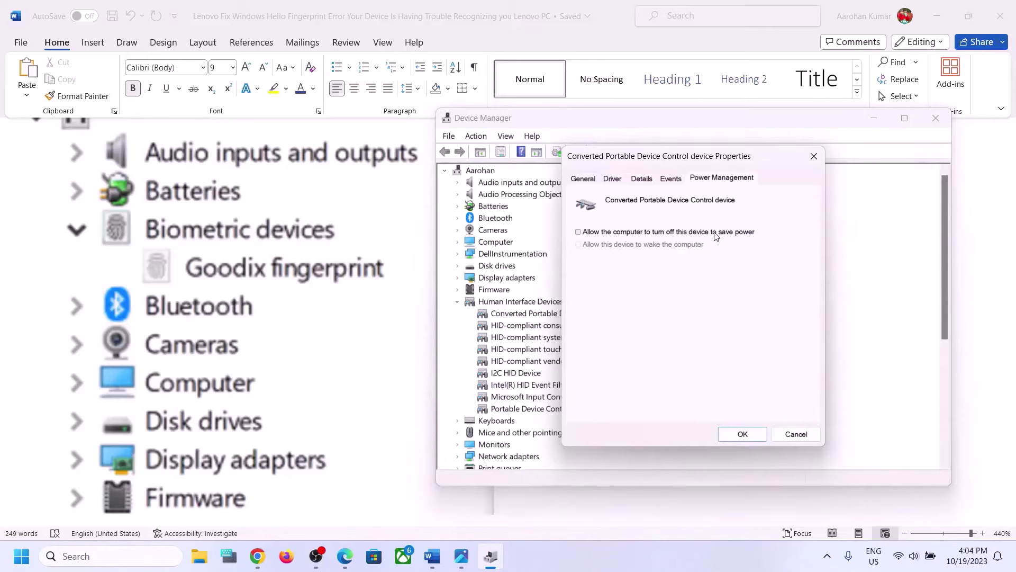
pyautogui.click(761, 435)
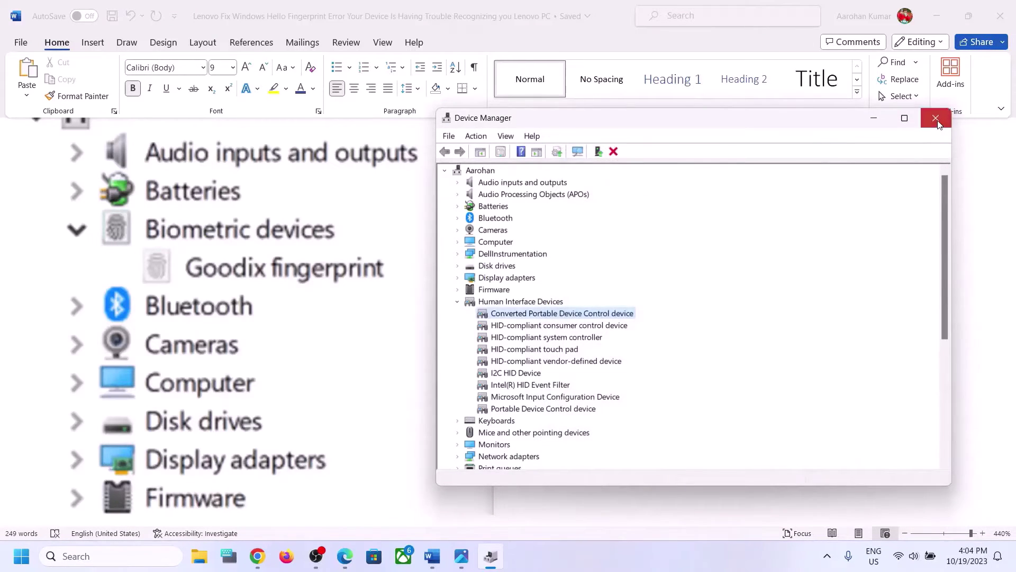
pyautogui.click(939, 129)
pyautogui.scroll(5, 540, 281)
# Scroll the guide to the Step 2 heading 'Restart Credential Manager service' and briefly highlight it
pyautogui.scroll(3, 542, 280)
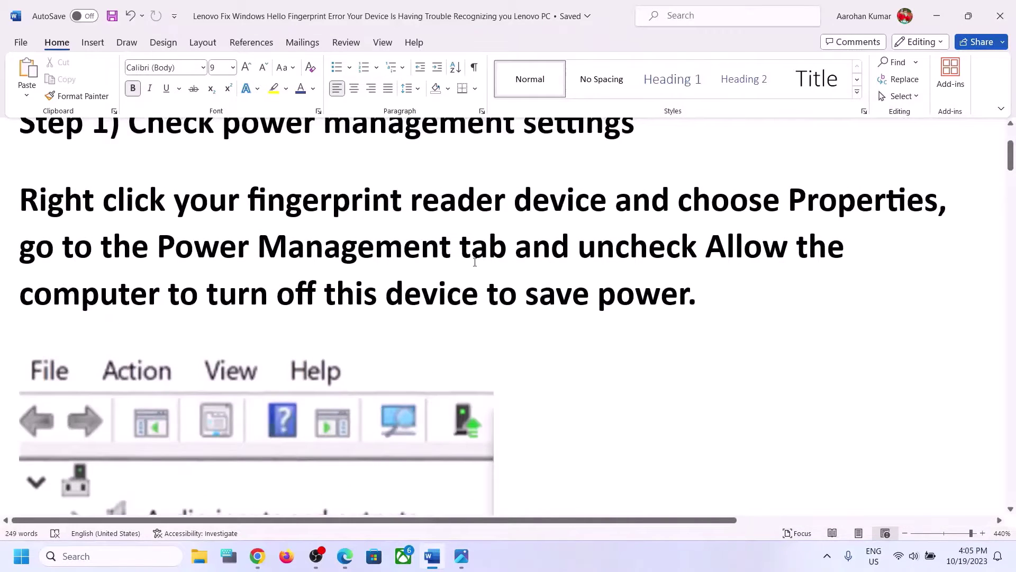
pyautogui.scroll(-13, 475, 262)
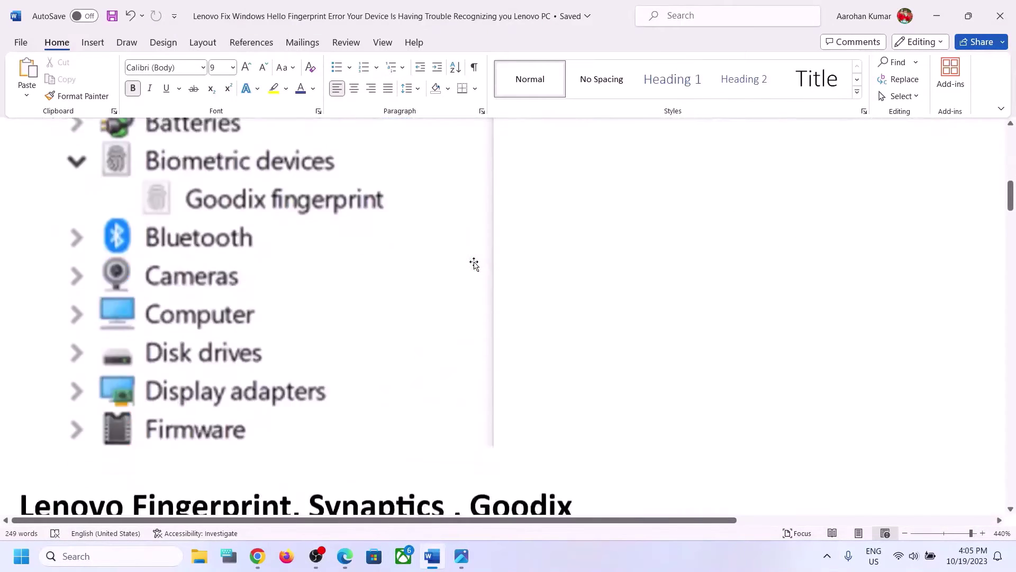
pyautogui.scroll(-1, 474, 262)
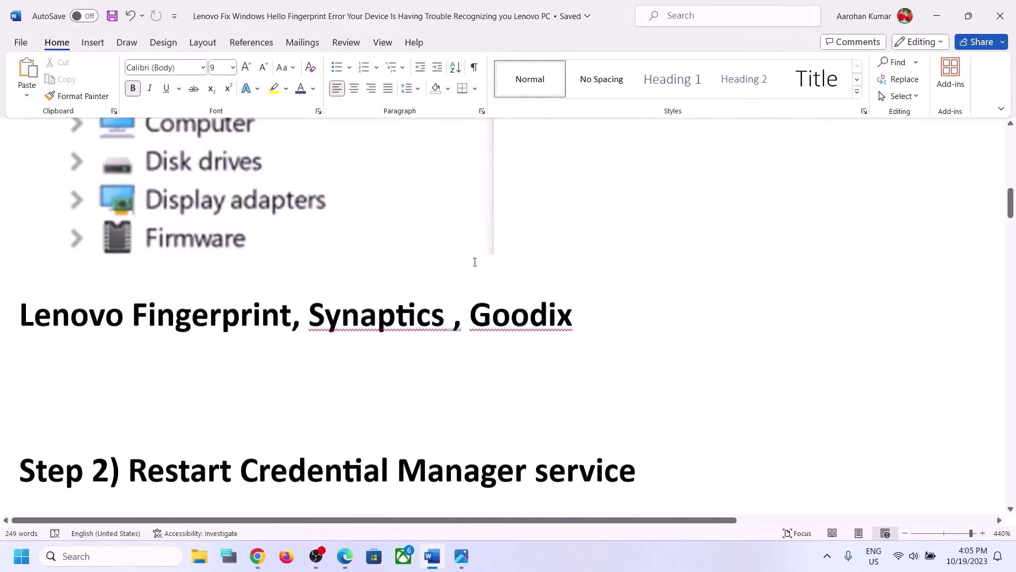
pyautogui.scroll(-2, 475, 262)
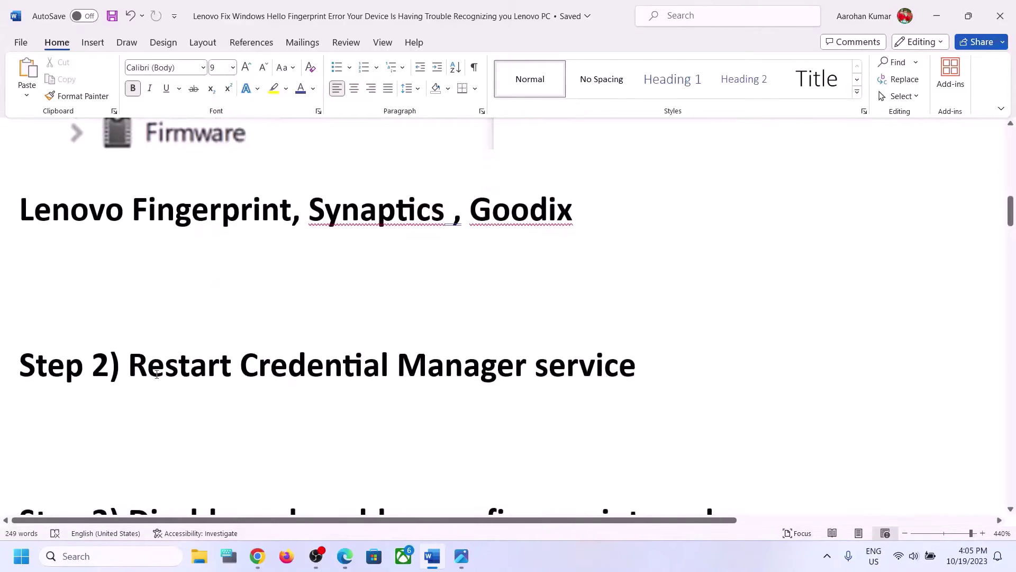
pyautogui.moveTo(143, 369); pyautogui.dragTo(636, 360)
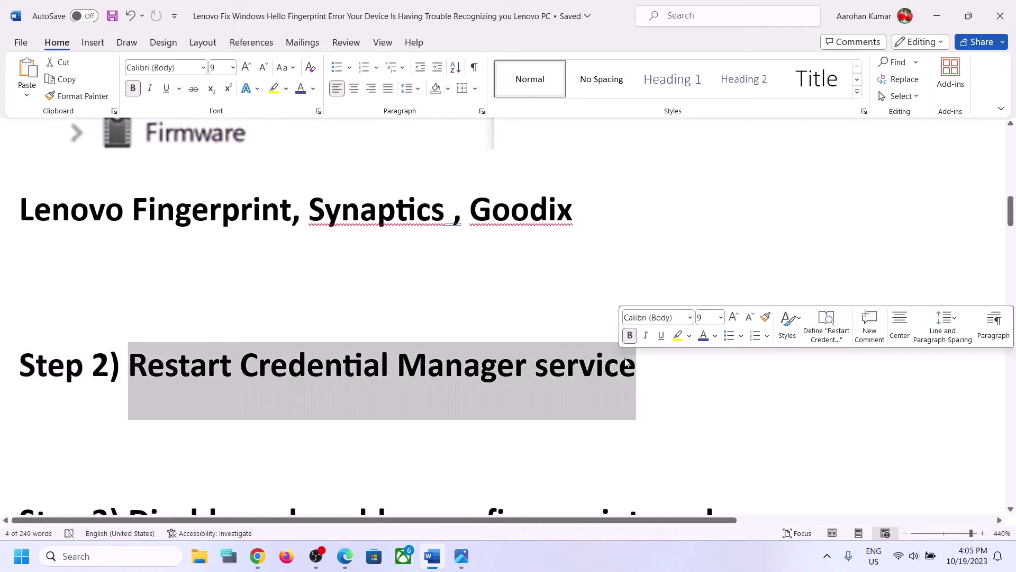
pyautogui.click(334, 369)
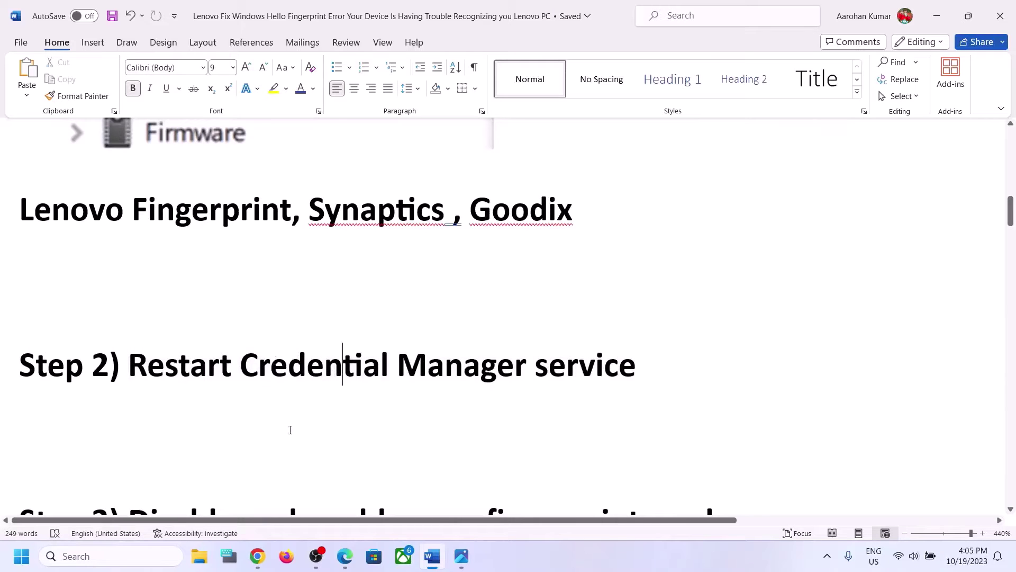
# Launch Services by searching 'services' and select the Credential Manager service
pyautogui.click(120, 557)
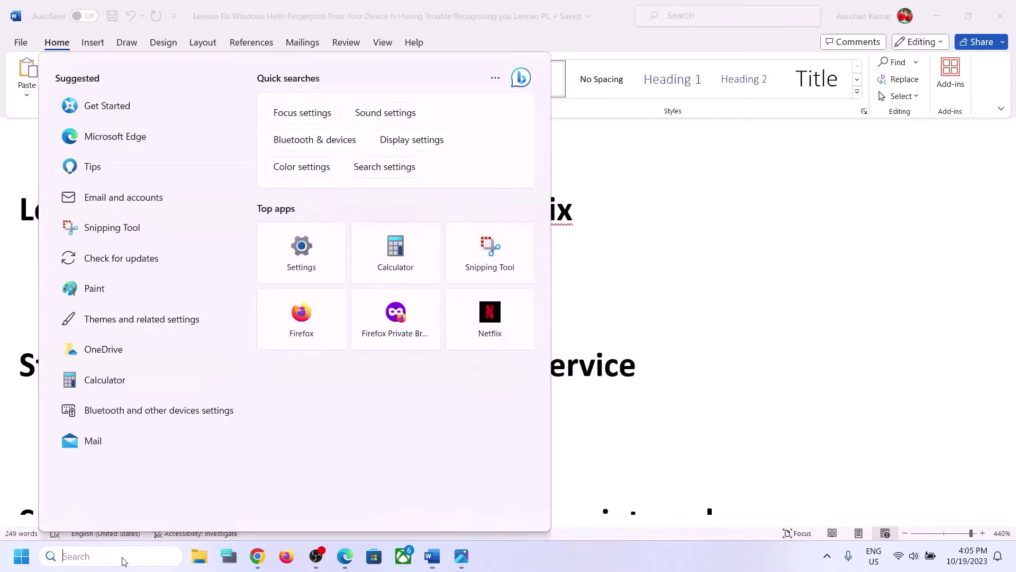
pyautogui.write('services')
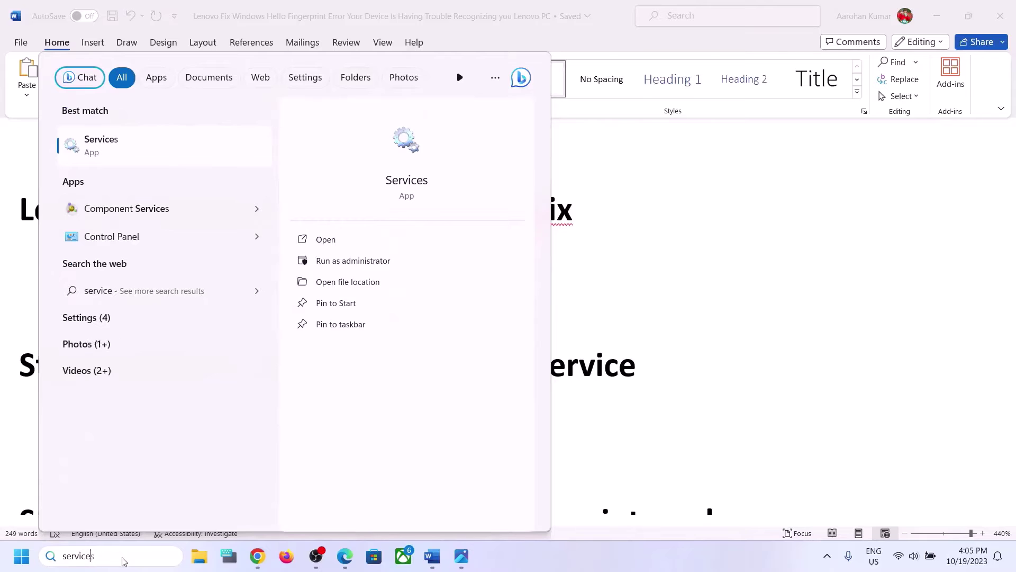
pyautogui.click(101, 141)
pyautogui.click(318, 391)
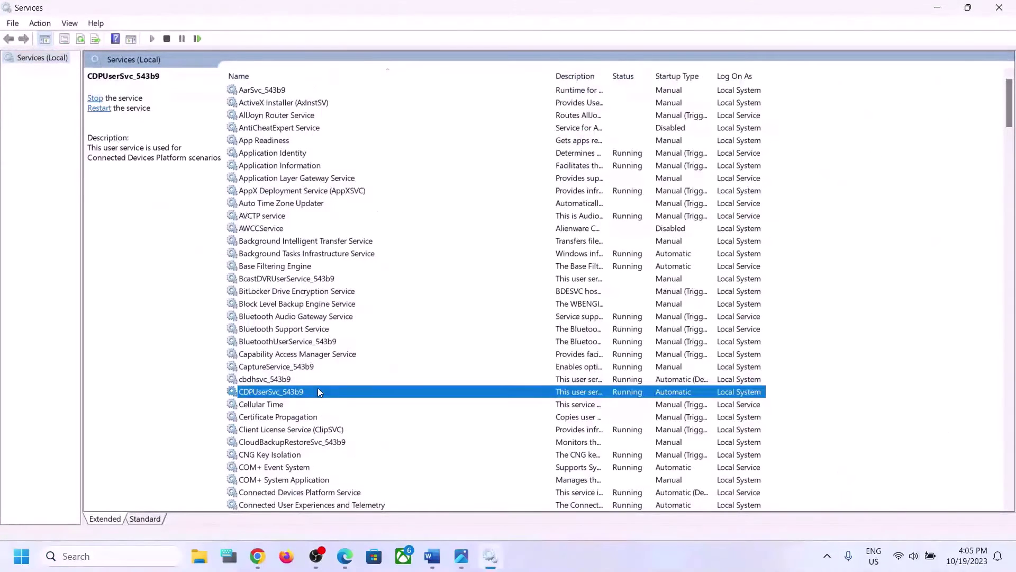
pyautogui.press('Down')
pyautogui.scroll(-1, 319, 393)
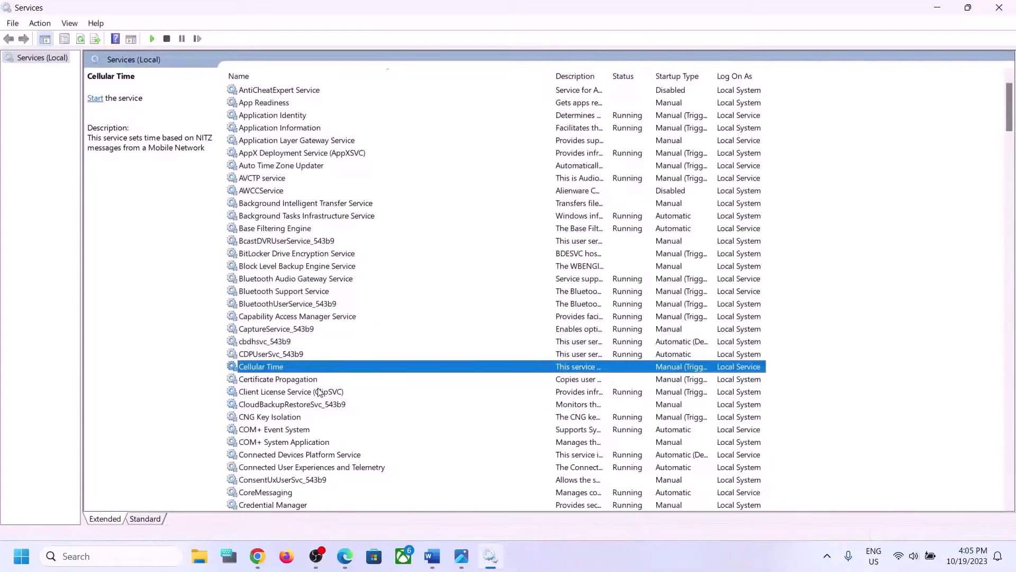
pyautogui.scroll(-3, 319, 393)
pyautogui.click(313, 395)
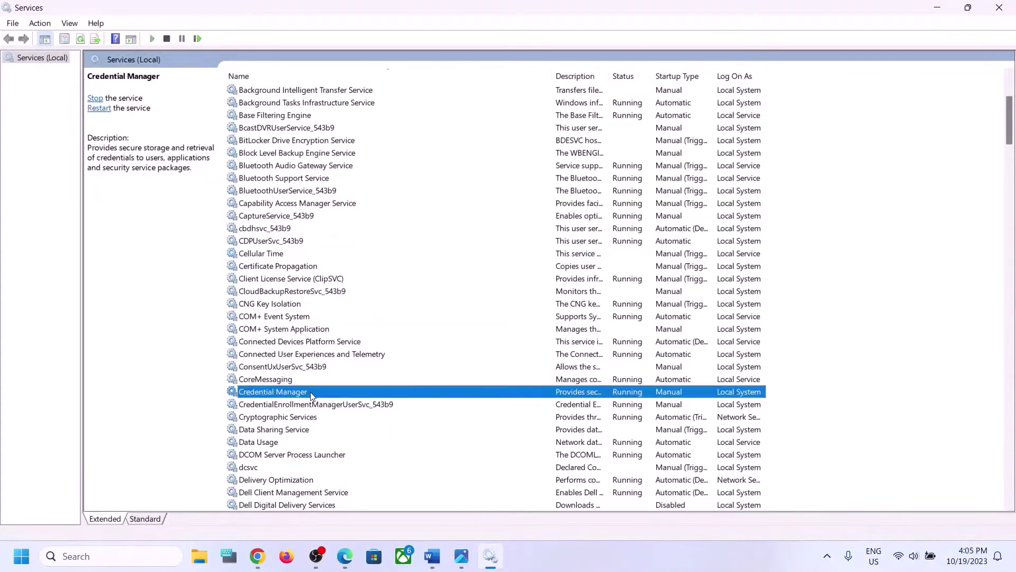
# Set Credential Manager's startup type to Automatic, apply, confirm, and close Services
pyautogui.doubleClick(336, 394)
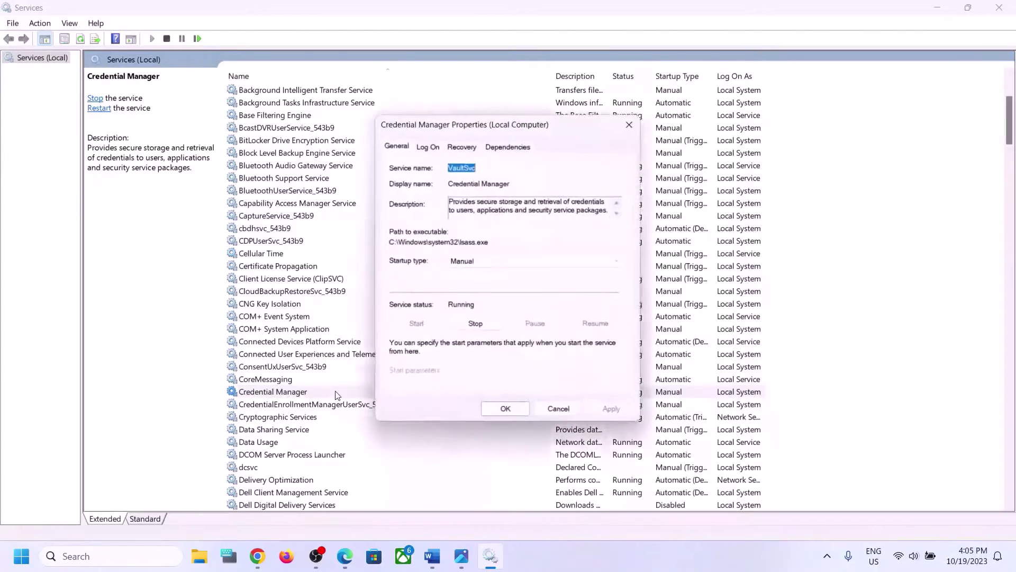
pyautogui.click(486, 263)
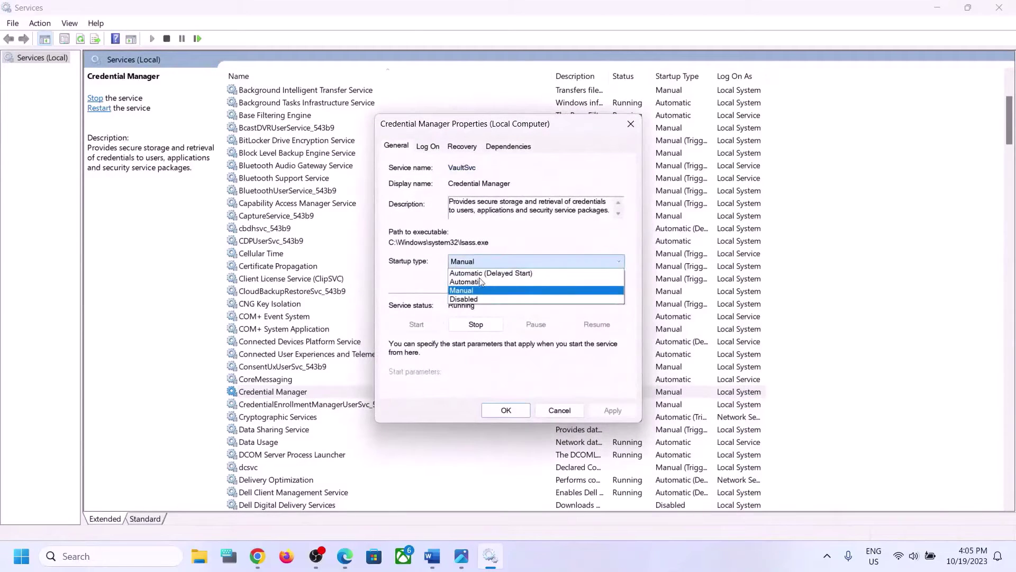
pyautogui.click(501, 281)
pyautogui.click(612, 411)
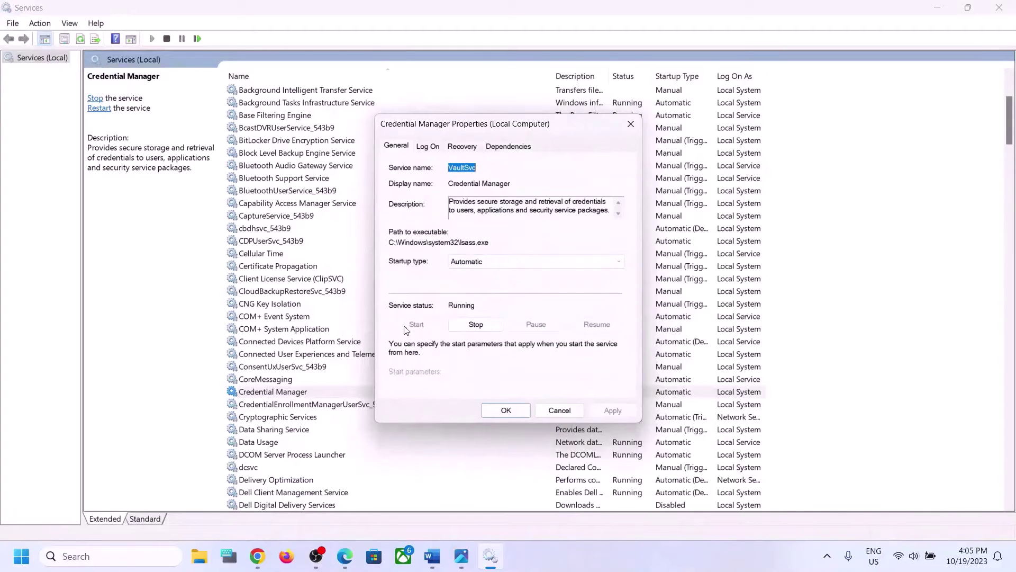
pyautogui.click(506, 411)
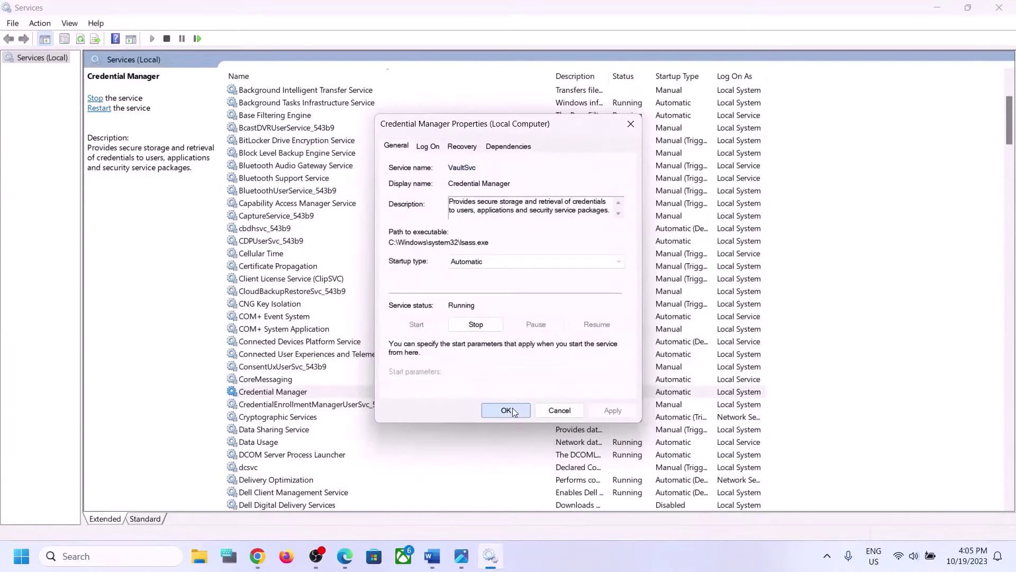
pyautogui.click(999, 7)
# Scroll the guide to Step 3, 'Disable and enable your fingerprint reader', and its Goodix fingerprint screenshot
pyautogui.scroll(-5, 336, 300)
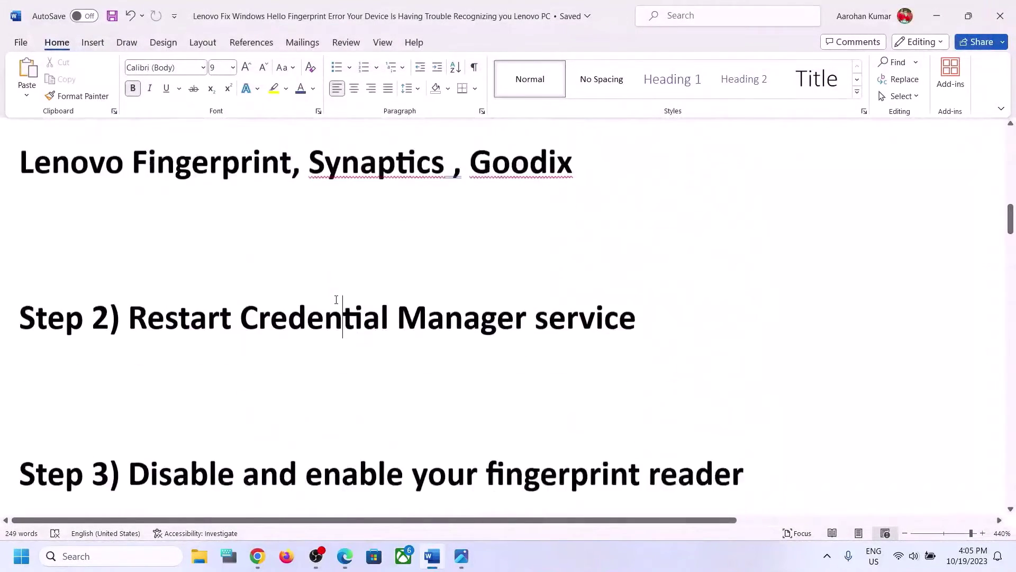
pyautogui.scroll(-2, 336, 300)
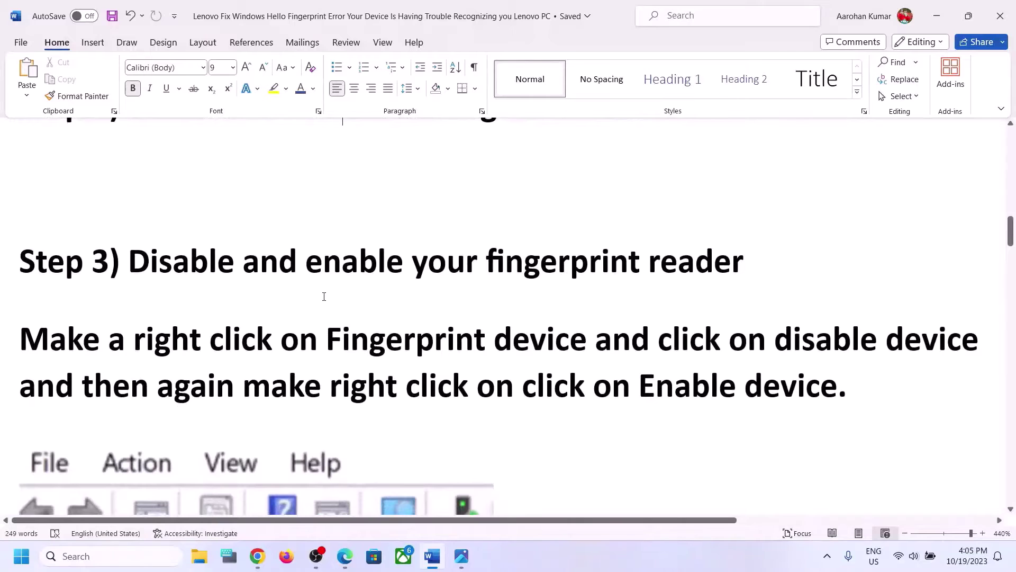
pyautogui.scroll(-2, 323, 296)
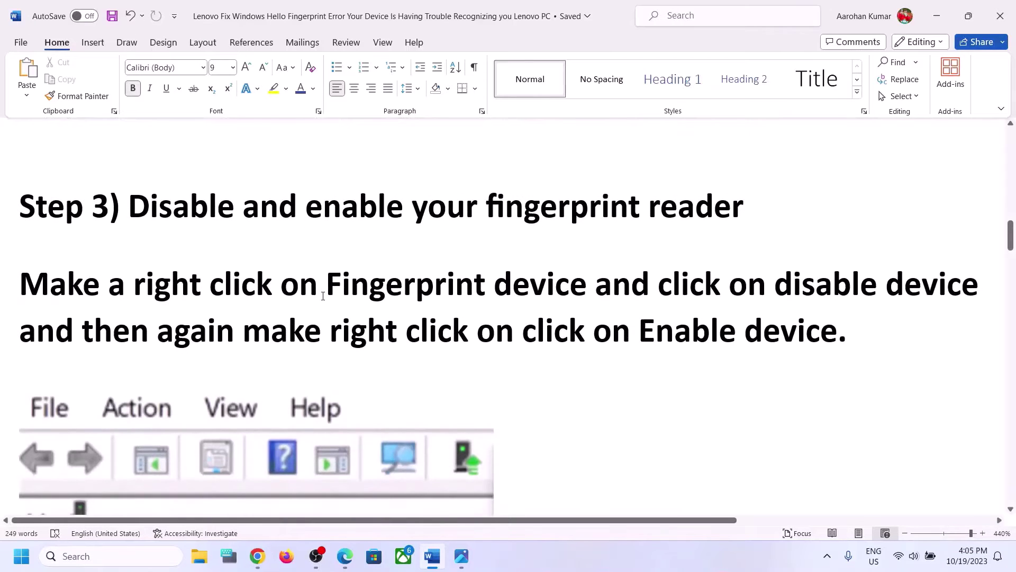
pyautogui.scroll(-4, 323, 295)
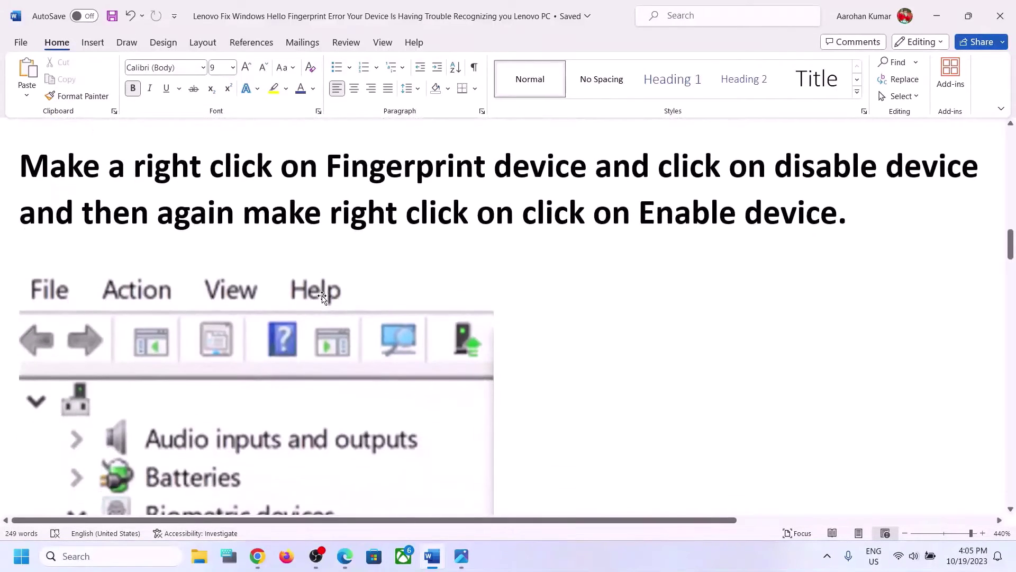
pyautogui.scroll(-10, 303, 379)
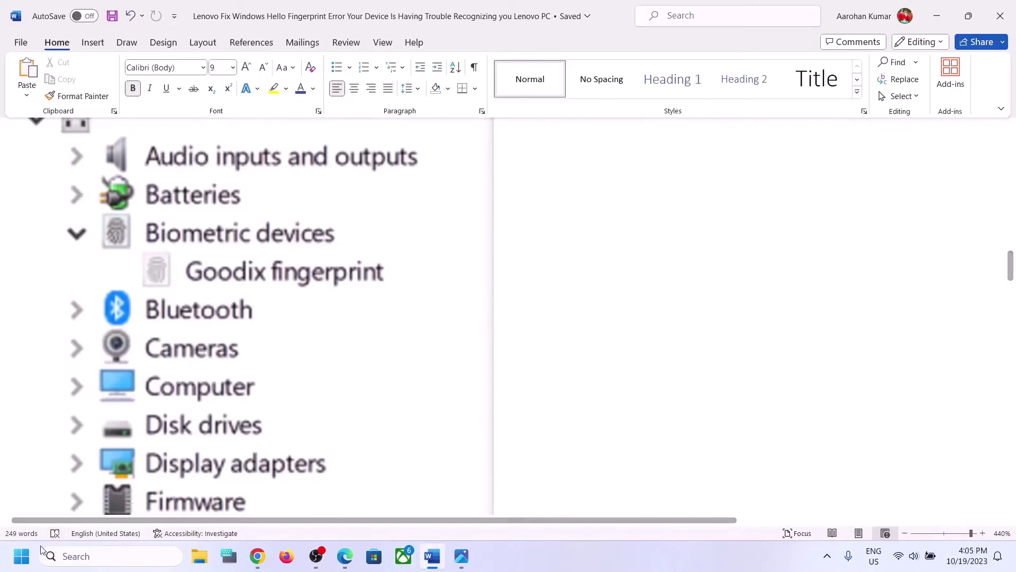
# Reopen Device Manager from the Start context menu, move it aside, and expand Human Interface Devices
pyautogui.rightClick(21, 555)
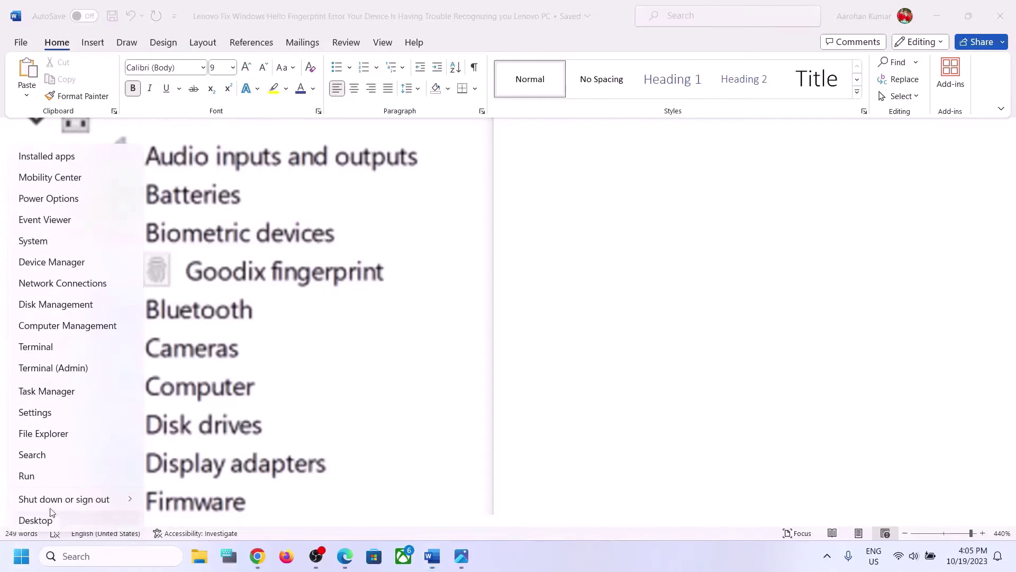
pyautogui.click(91, 267)
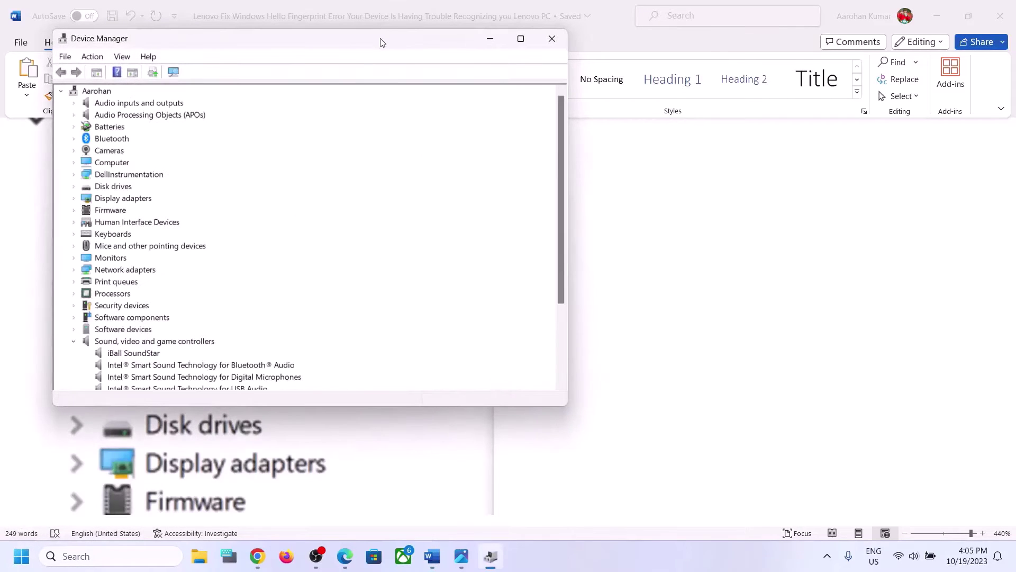
pyautogui.moveTo(383, 43); pyautogui.dragTo(758, 189)
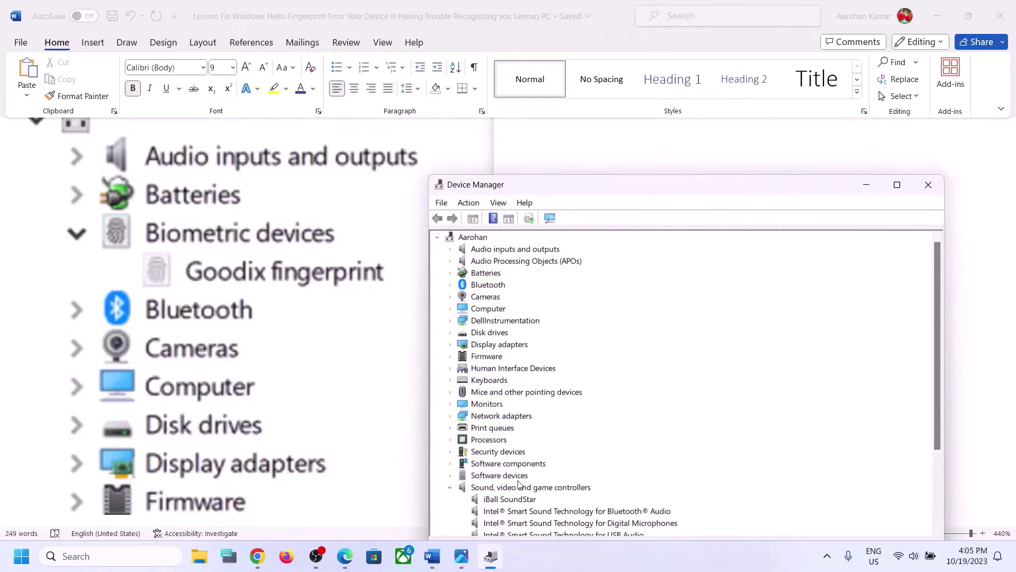
pyautogui.click(451, 369)
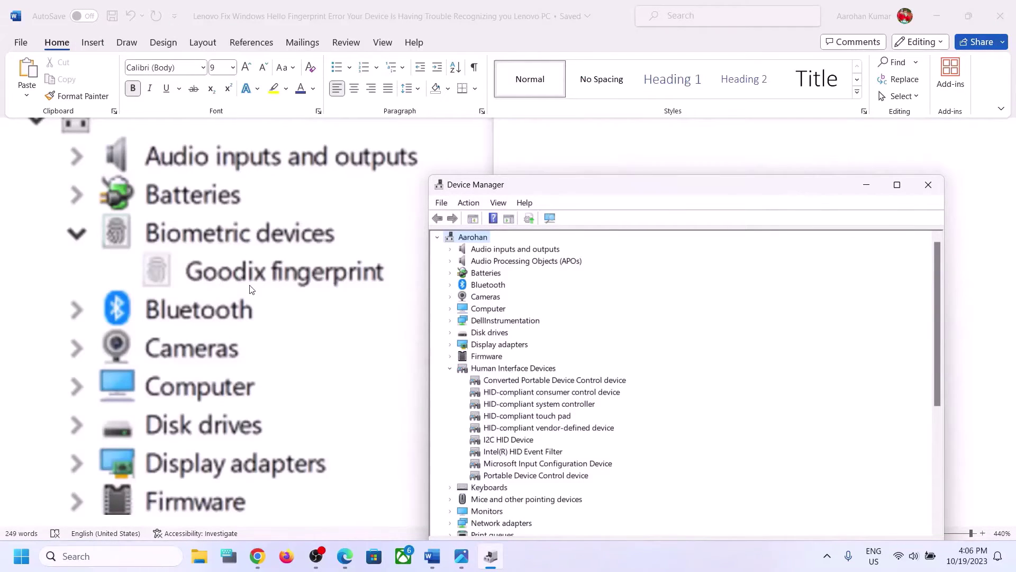
# Check the Word guide's Step 3 instructions, then bring Device Manager back to the front
pyautogui.click(547, 163)
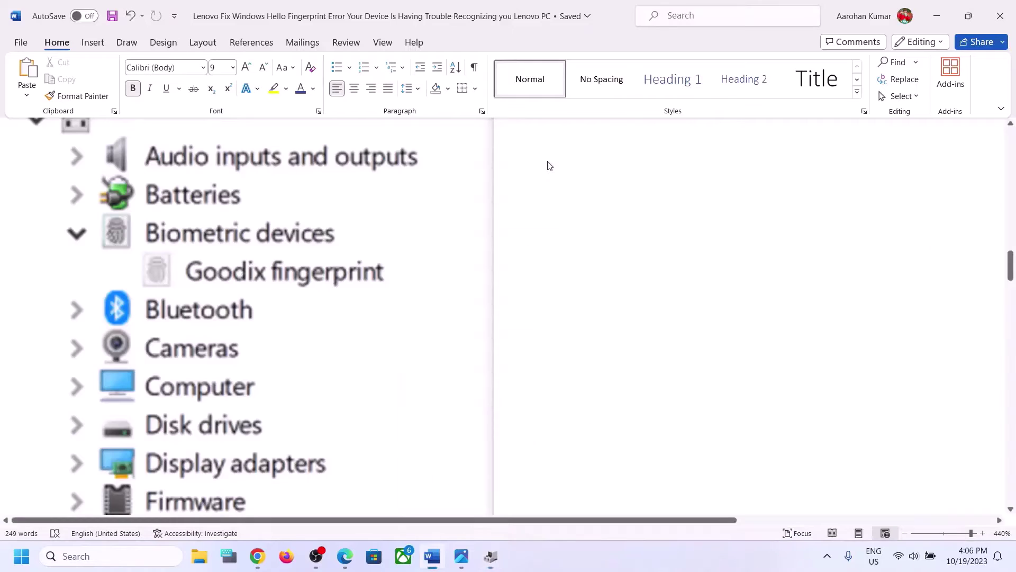
pyautogui.scroll(-4, 254, 341)
pyautogui.scroll(2, 254, 340)
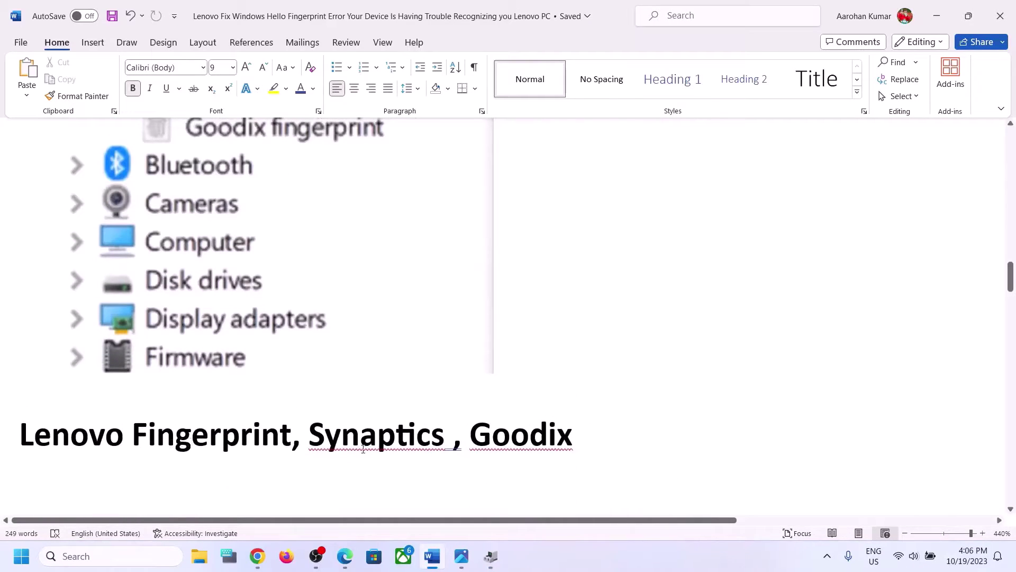
pyautogui.scroll(2, 443, 330)
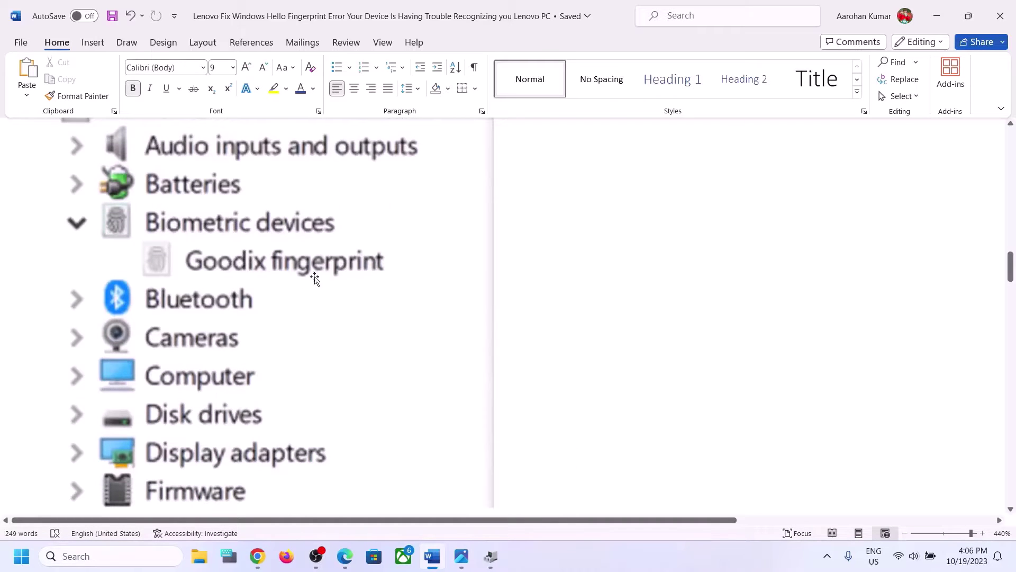
pyautogui.scroll(1, 449, 297)
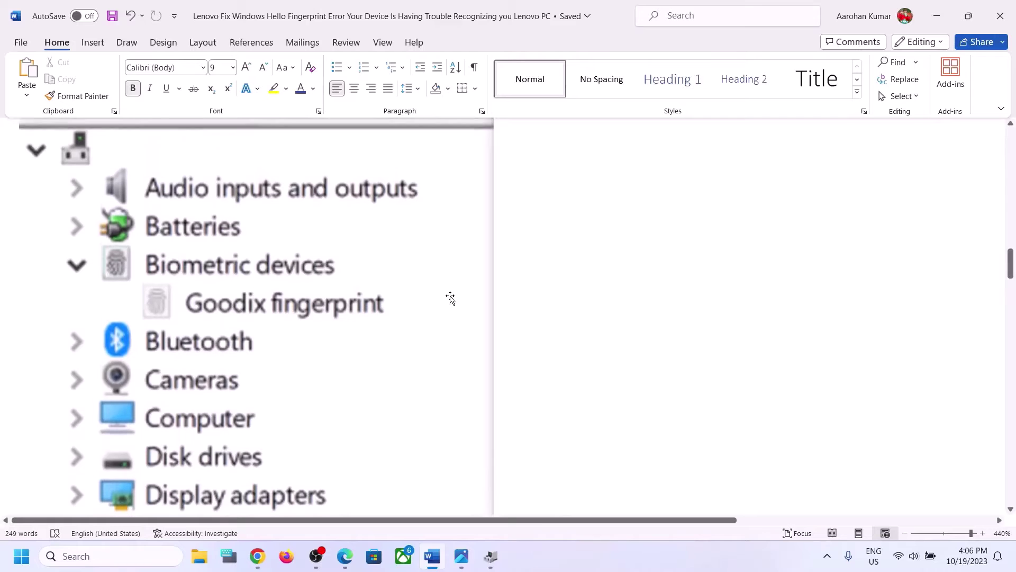
pyautogui.click(490, 557)
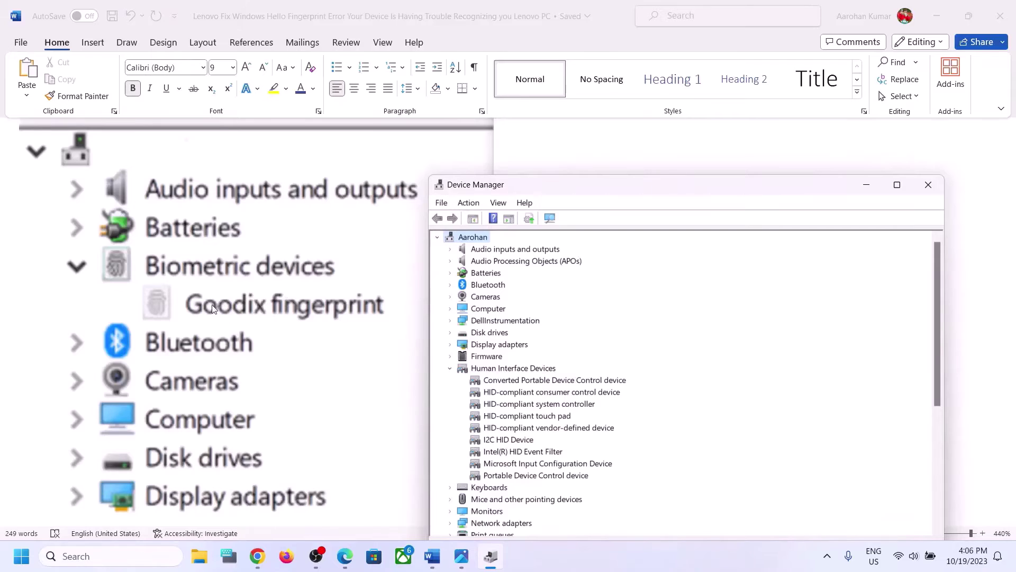
# Disable the HID-compliant consumer control device, confirm with Yes, then re-enable it
pyautogui.rightClick(537, 377)
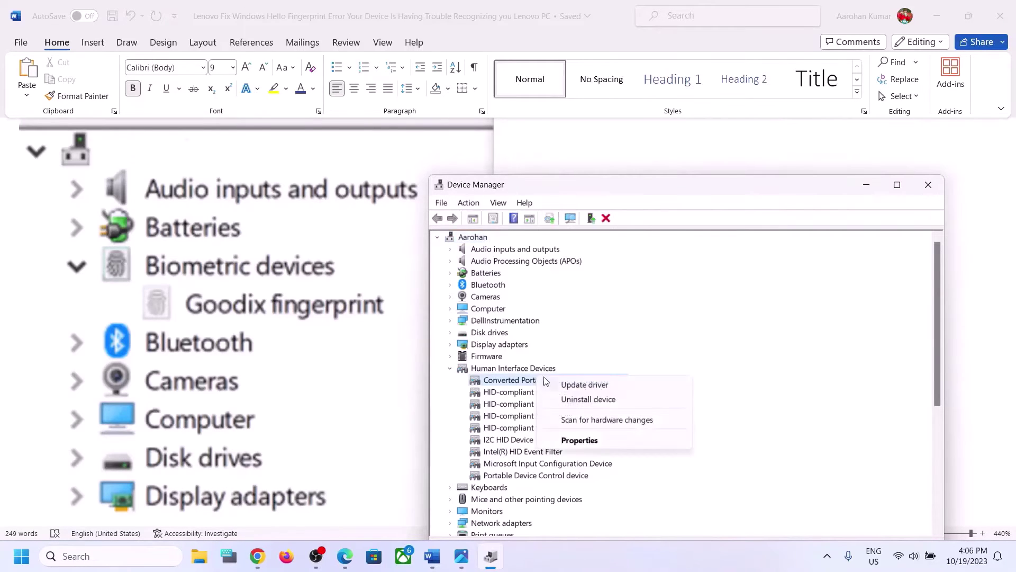
pyautogui.click(518, 392)
pyautogui.rightClick(517, 392)
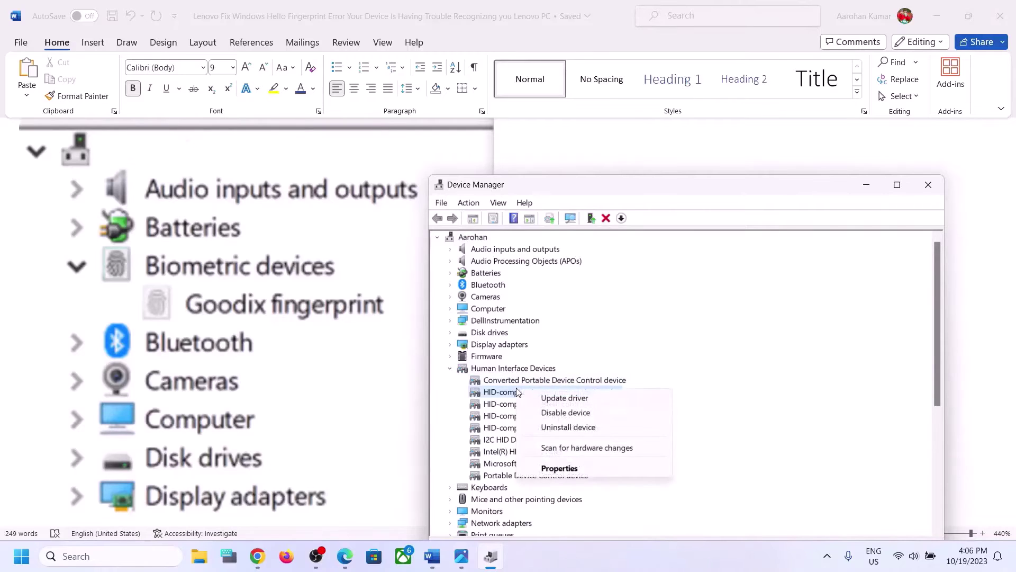
pyautogui.click(582, 416)
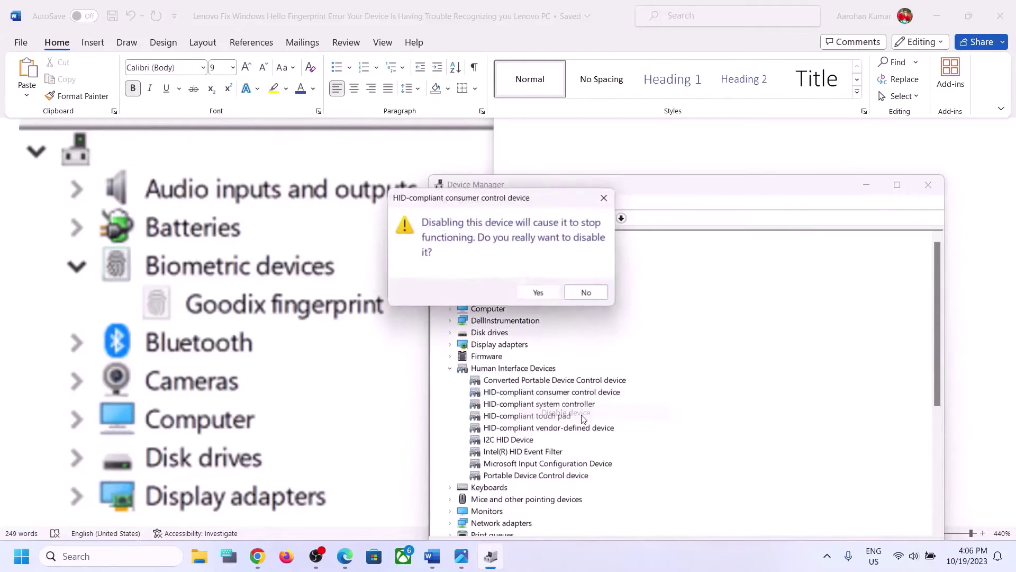
pyautogui.click(540, 294)
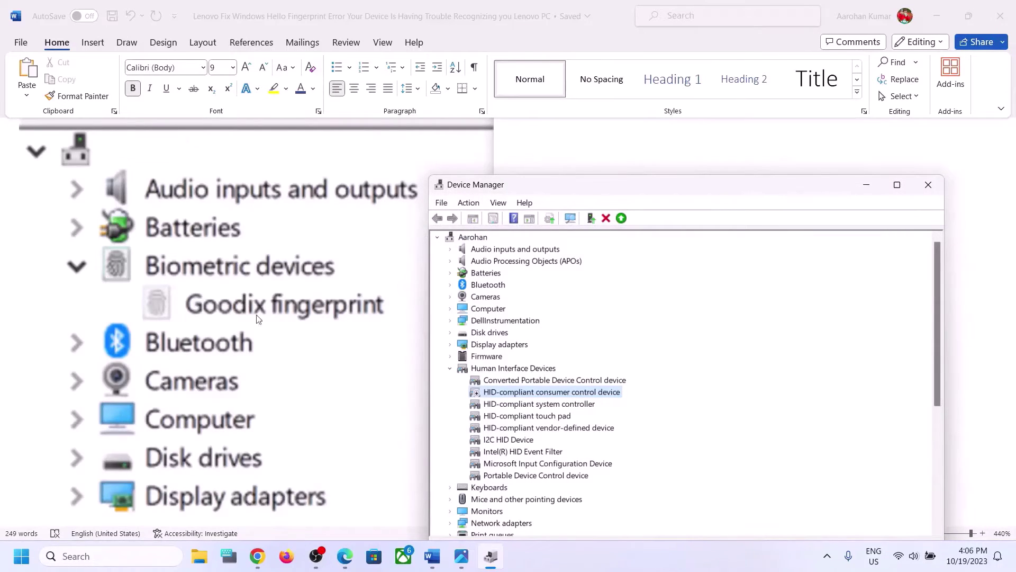
pyautogui.rightClick(493, 396)
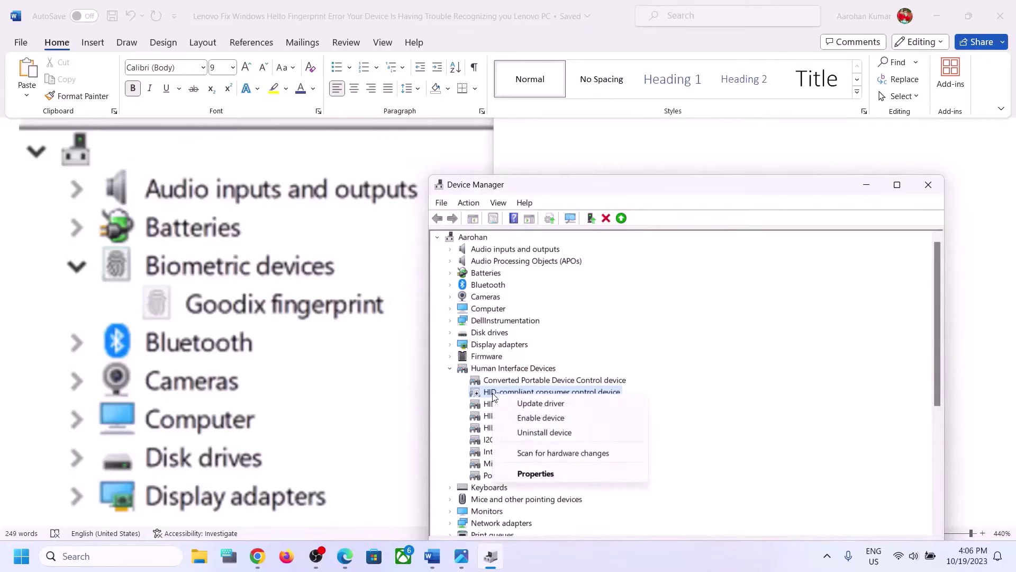
pyautogui.click(540, 417)
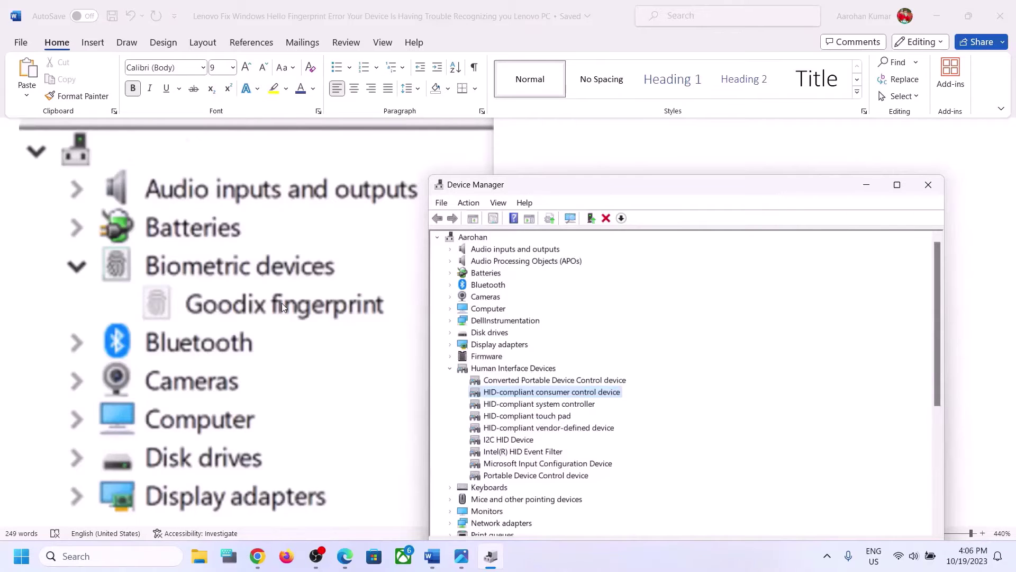
pyautogui.click(586, 551)
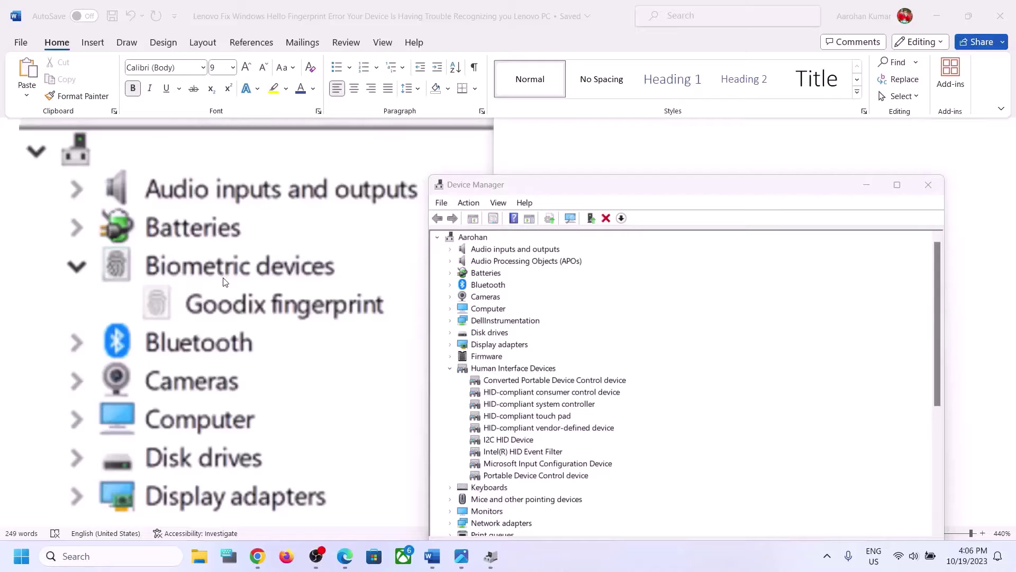
pyautogui.scroll(-2, 223, 281)
# Read the guide's Step 4 driver rollback instructions, then open Converted Portable Device Control device's context menu
pyautogui.click(641, 160)
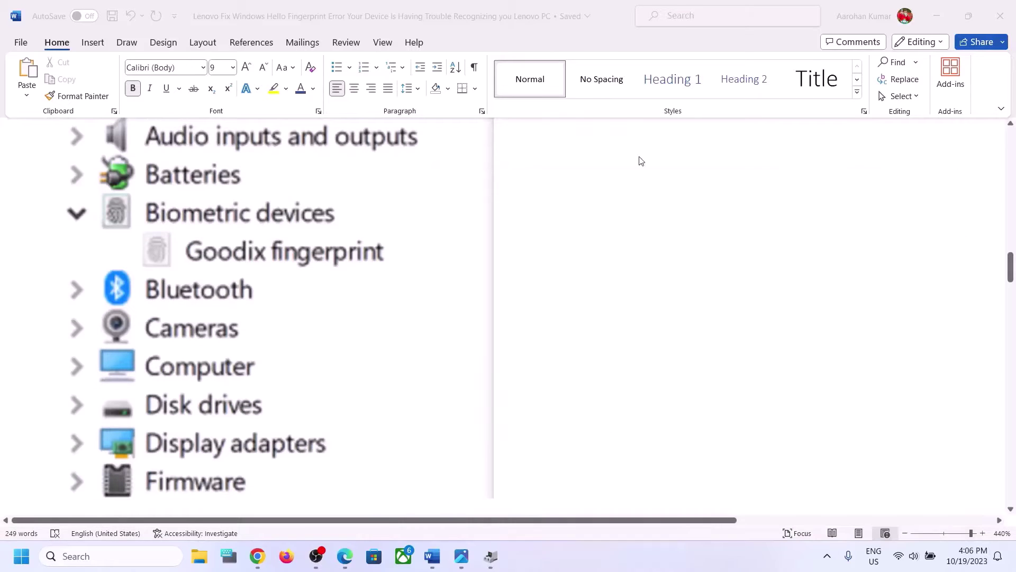
pyautogui.scroll(-5, 379, 424)
pyautogui.scroll(2, 381, 423)
pyautogui.scroll(-3, 381, 423)
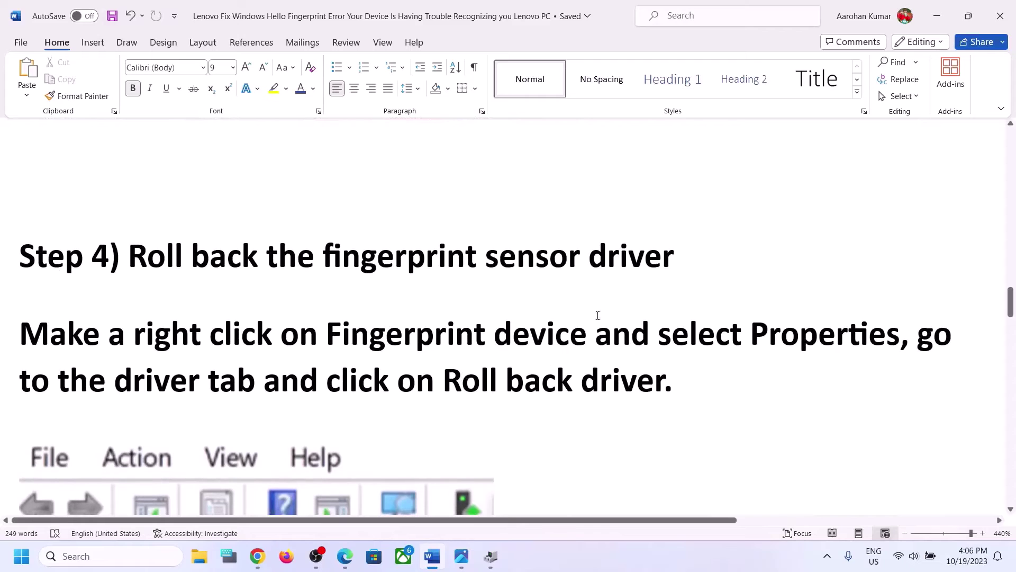
pyautogui.scroll(-1, 367, 292)
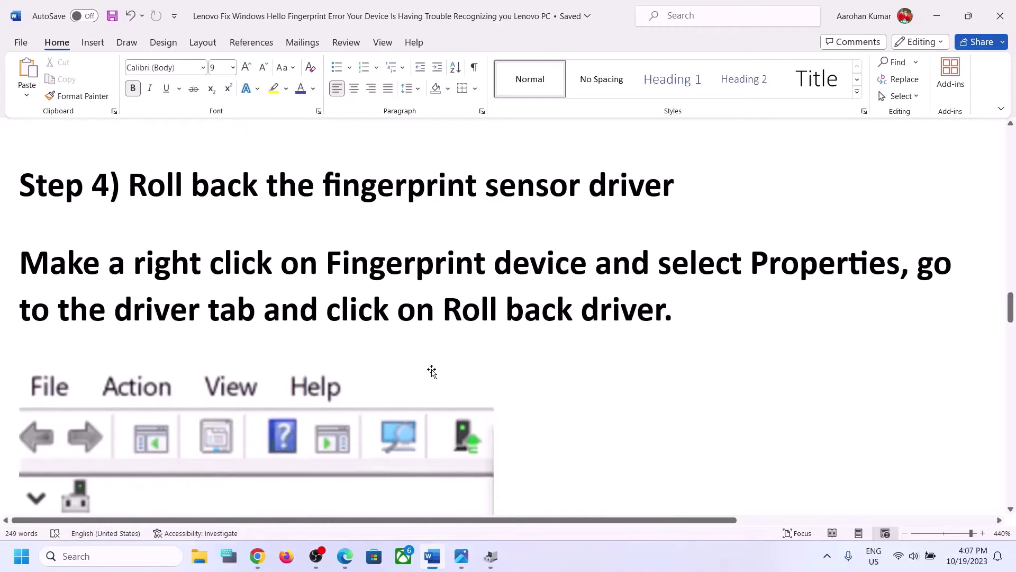
pyautogui.scroll(-2, 432, 371)
pyautogui.scroll(1, 503, 212)
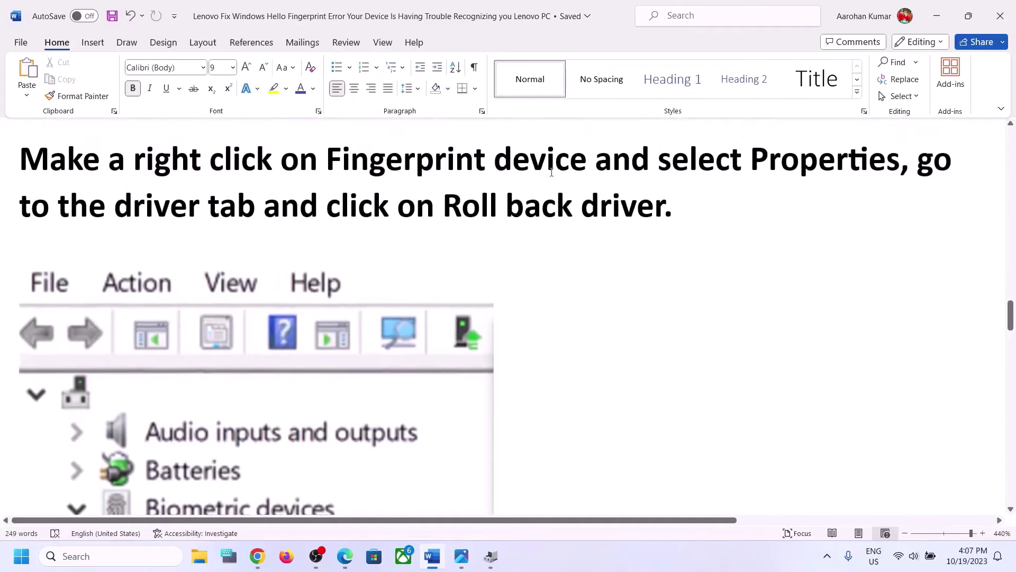
pyautogui.scroll(-6, 431, 279)
pyautogui.scroll(2, 431, 279)
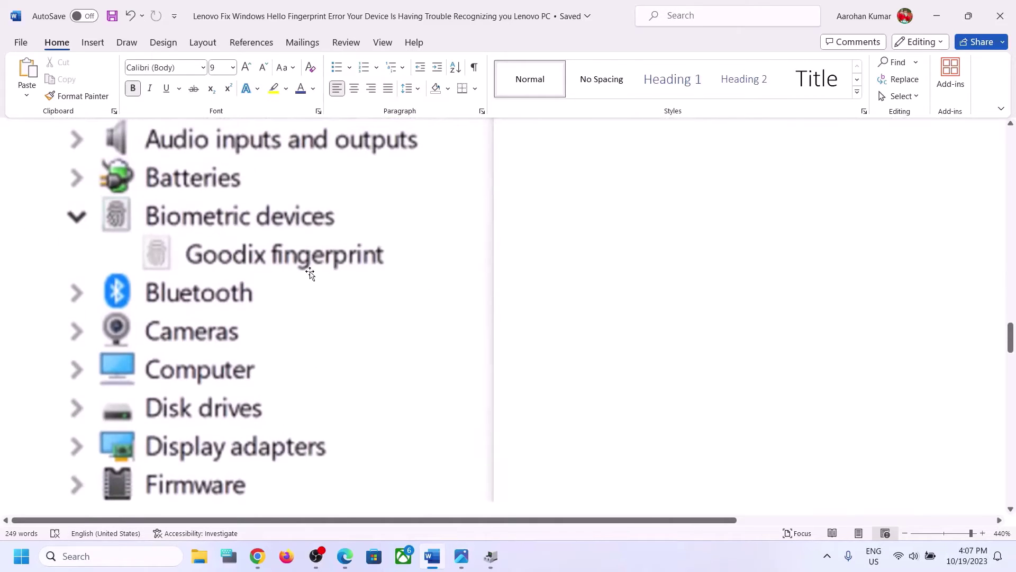
pyautogui.click(491, 556)
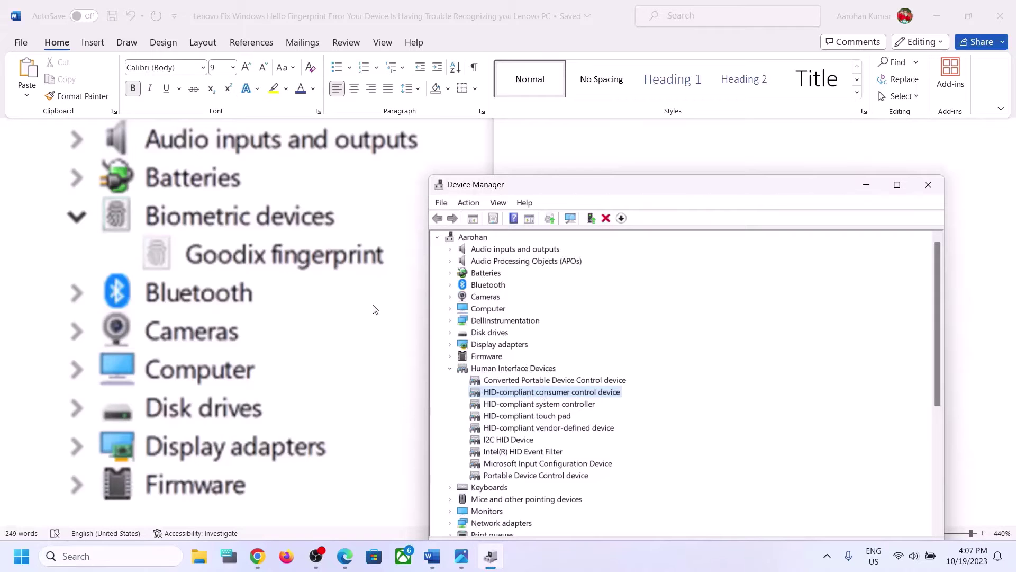
pyautogui.rightClick(526, 381)
# Inspect Converted Portable Device Control device's Driver tab without rolling back, then close Device Manager
pyautogui.click(576, 448)
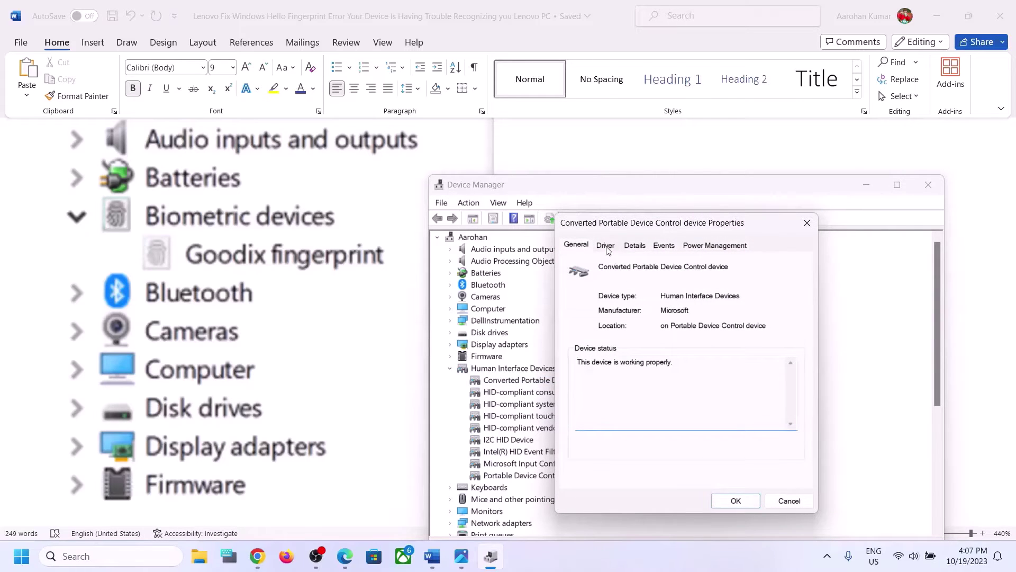
pyautogui.click(606, 246)
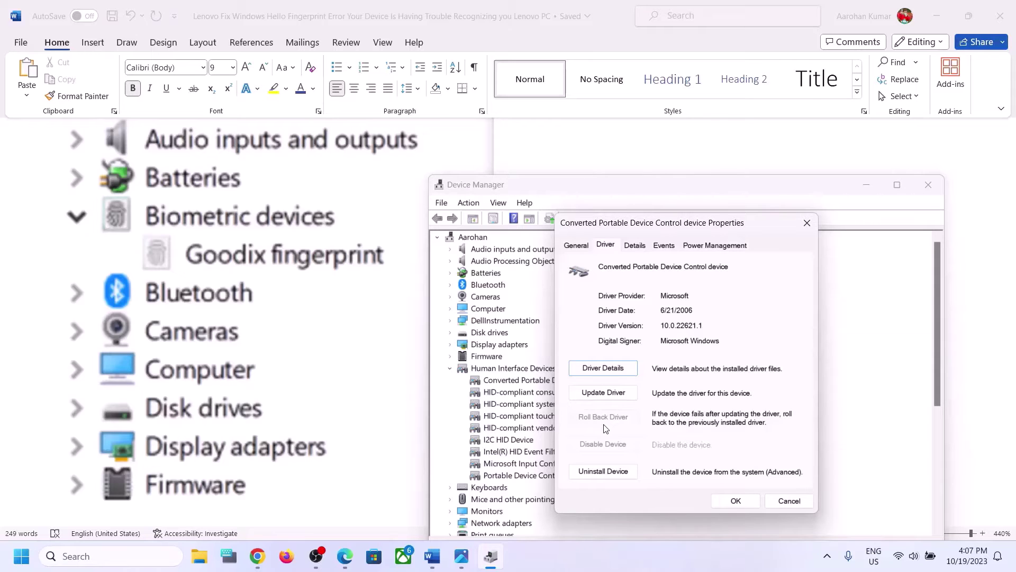
pyautogui.click(736, 500)
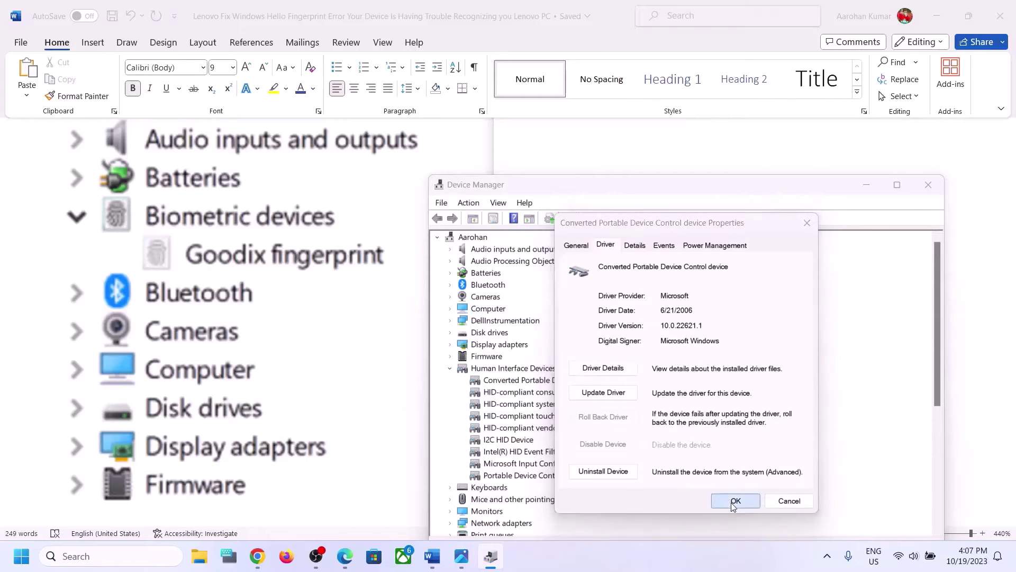
pyautogui.click(930, 186)
# Open Device Manager from the Win+X quick-link menu and bring it in front of Word
pyautogui.scroll(-3, 484, 322)
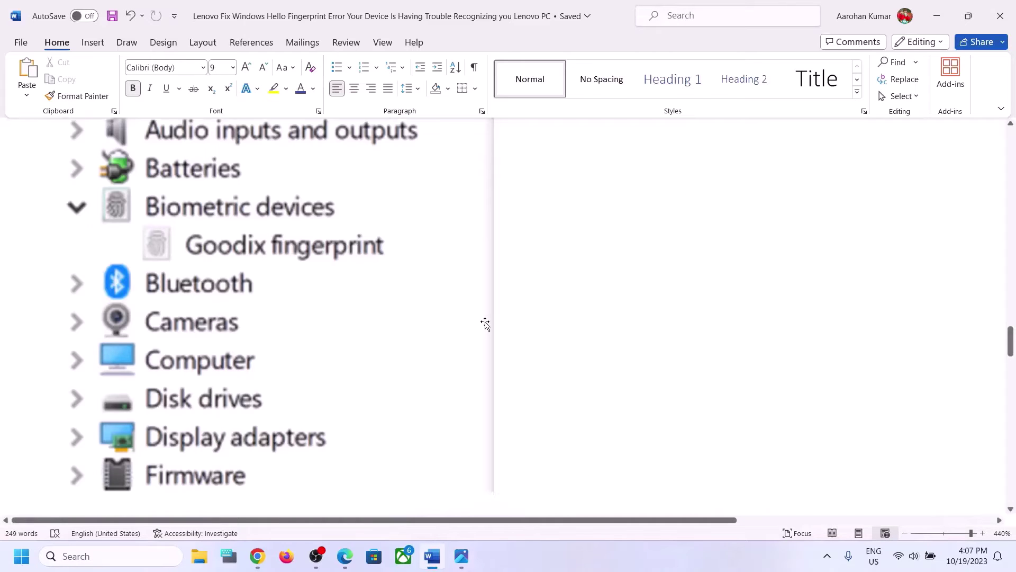
pyautogui.scroll(-4, 486, 322)
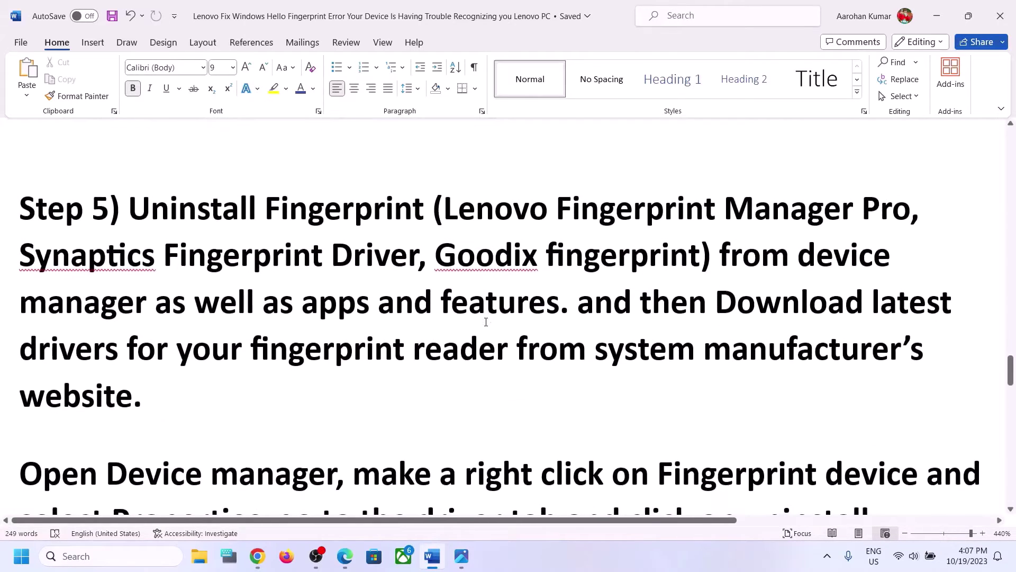
pyautogui.scroll(1, 486, 322)
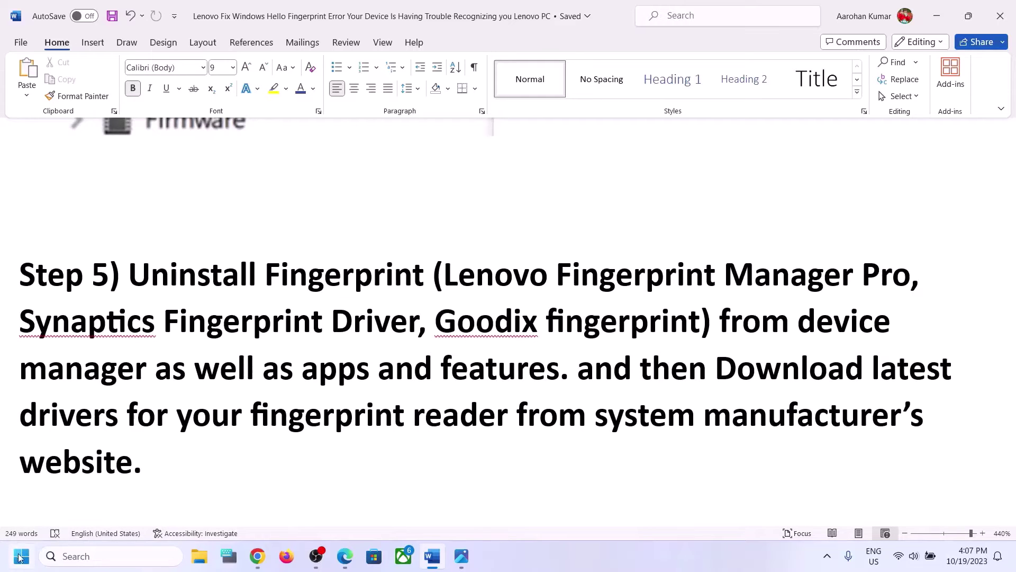
pyautogui.rightClick(22, 556)
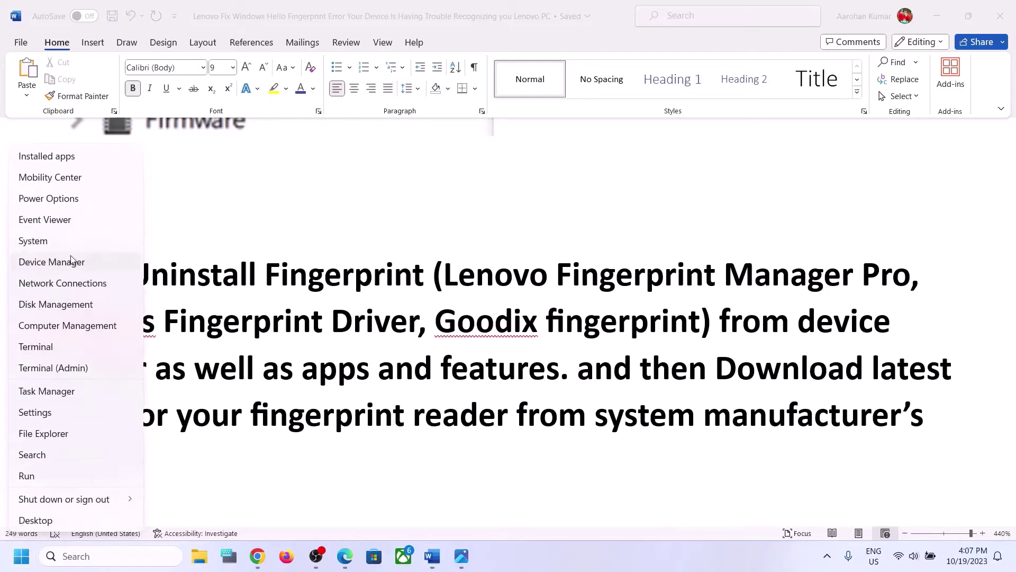
pyautogui.click(78, 262)
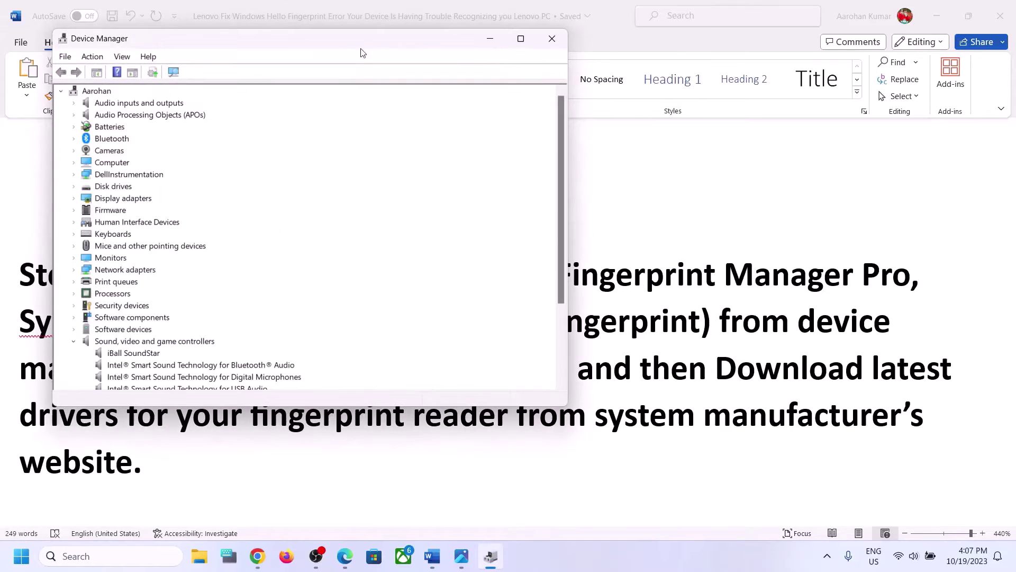
pyautogui.moveTo(364, 46); pyautogui.dragTo(686, 127)
pyautogui.click(257, 377)
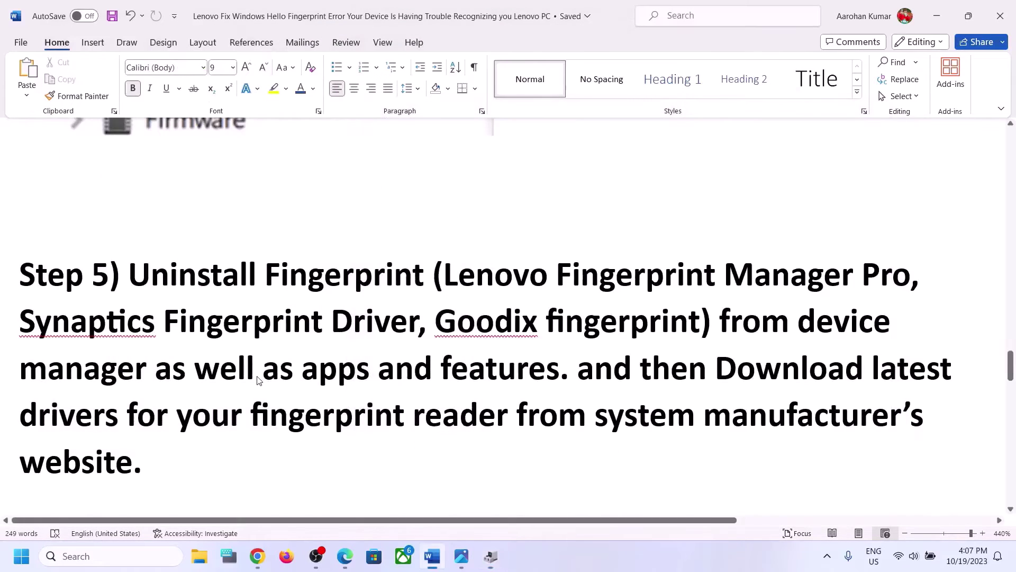
pyautogui.scroll(-4, 258, 376)
pyautogui.scroll(6, 258, 376)
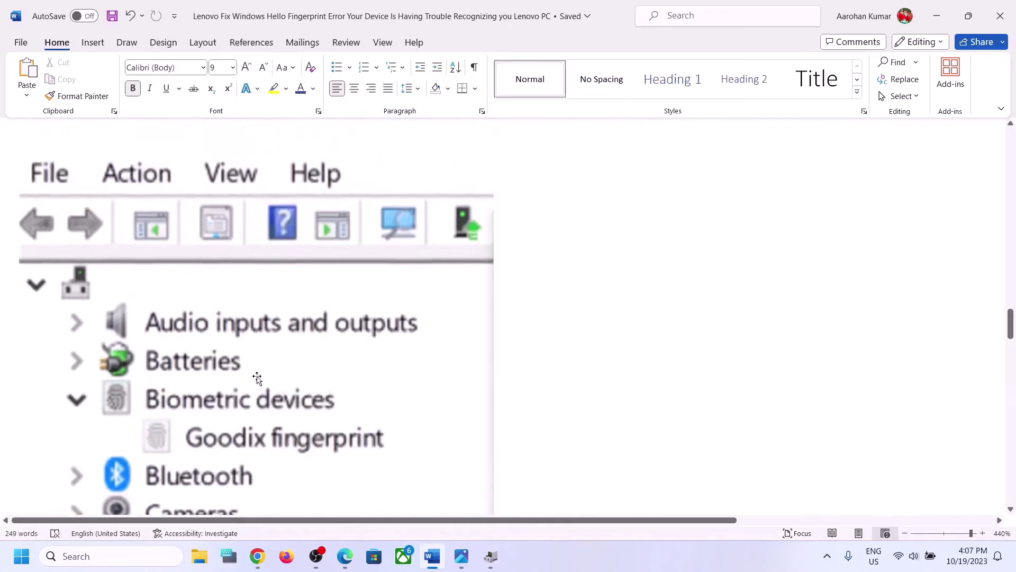
pyautogui.scroll(-2, 256, 377)
pyautogui.scroll(-2, 268, 270)
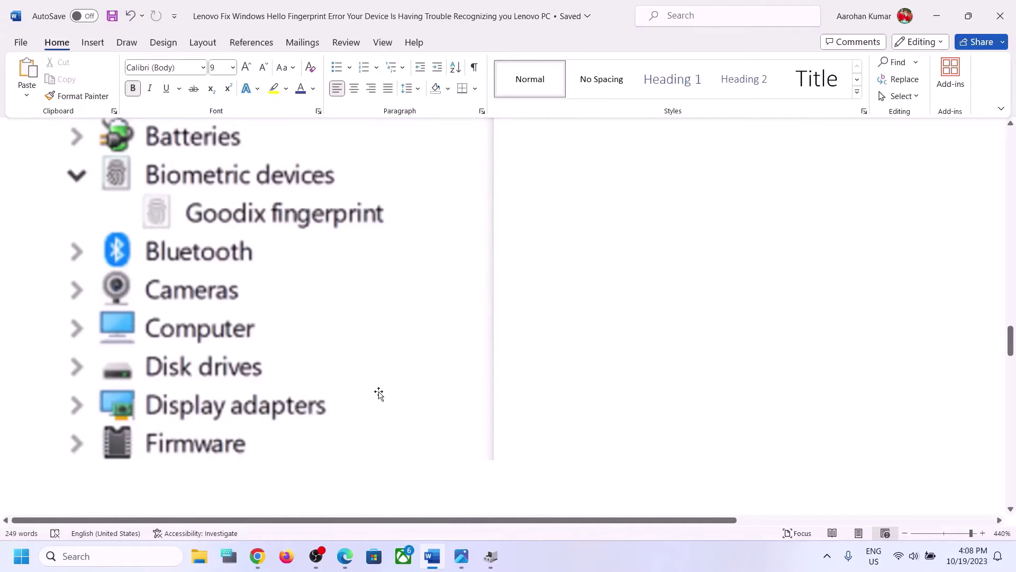
pyautogui.click(497, 567)
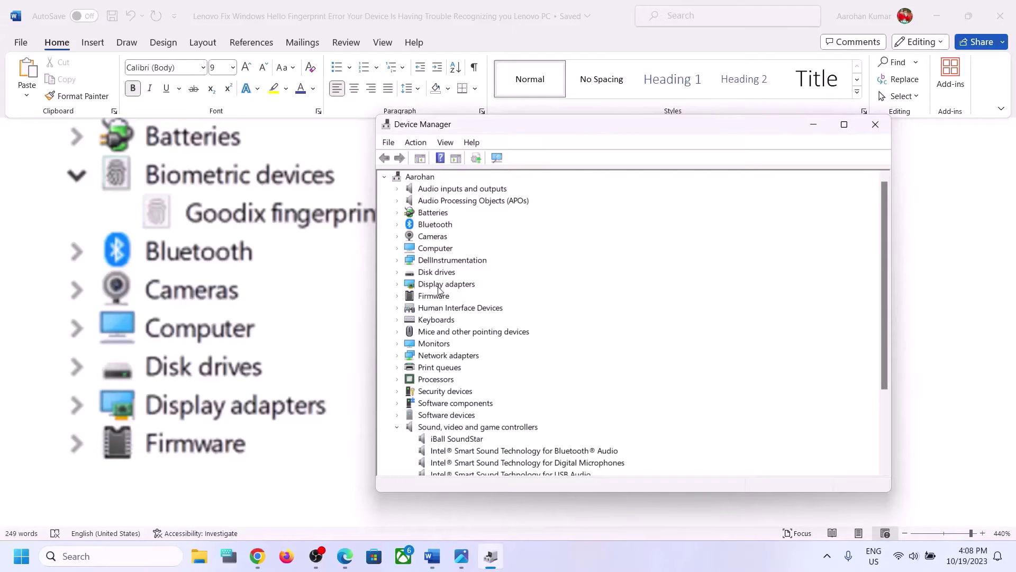
# Start uninstalling the NVIDIA GeForce RTX 3050 GPU, cancel it, close Device Manager, and open Settings
pyautogui.click(397, 283)
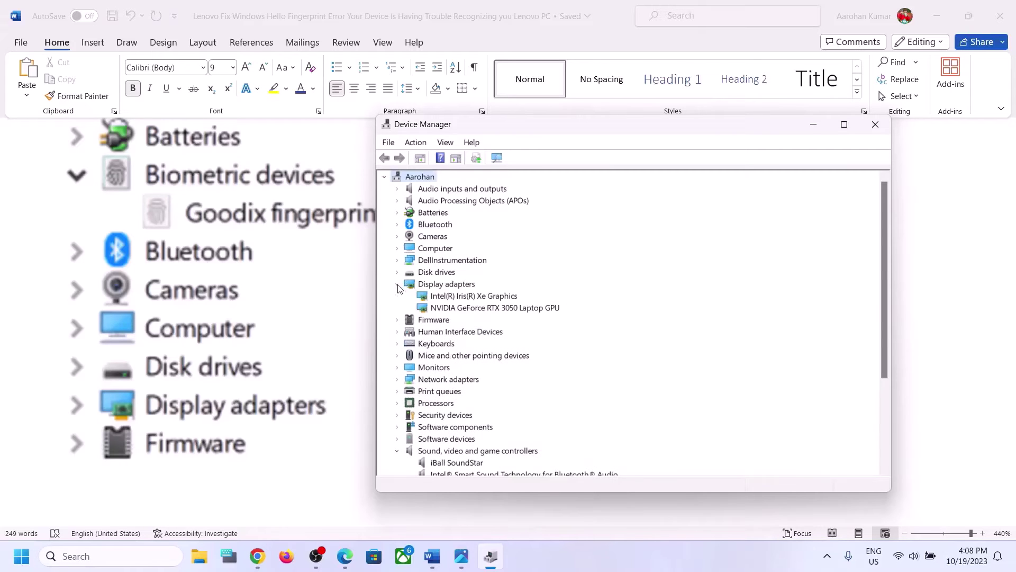
pyautogui.rightClick(468, 313)
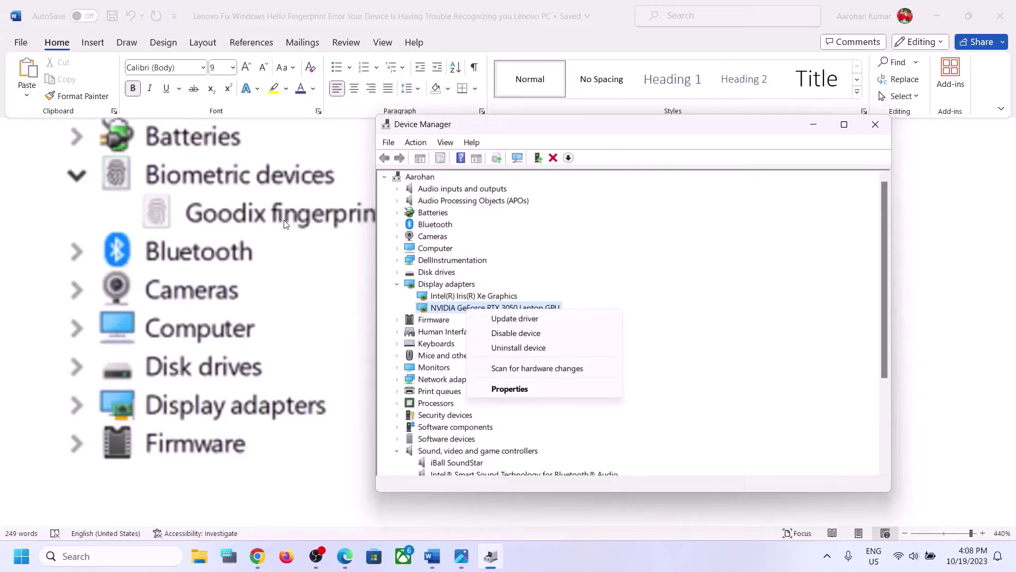
pyautogui.click(540, 347)
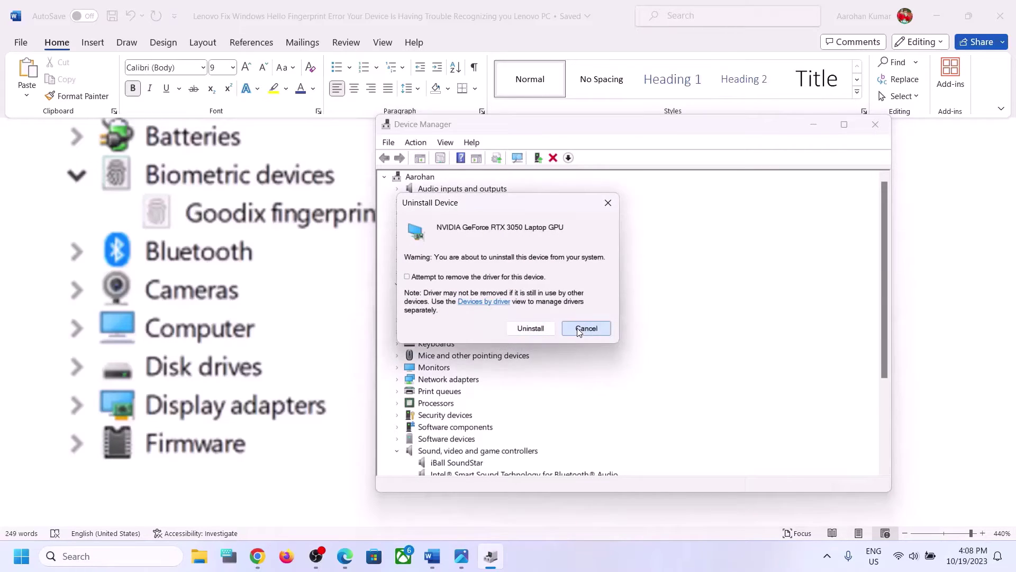
pyautogui.click(586, 328)
pyautogui.click(885, 128)
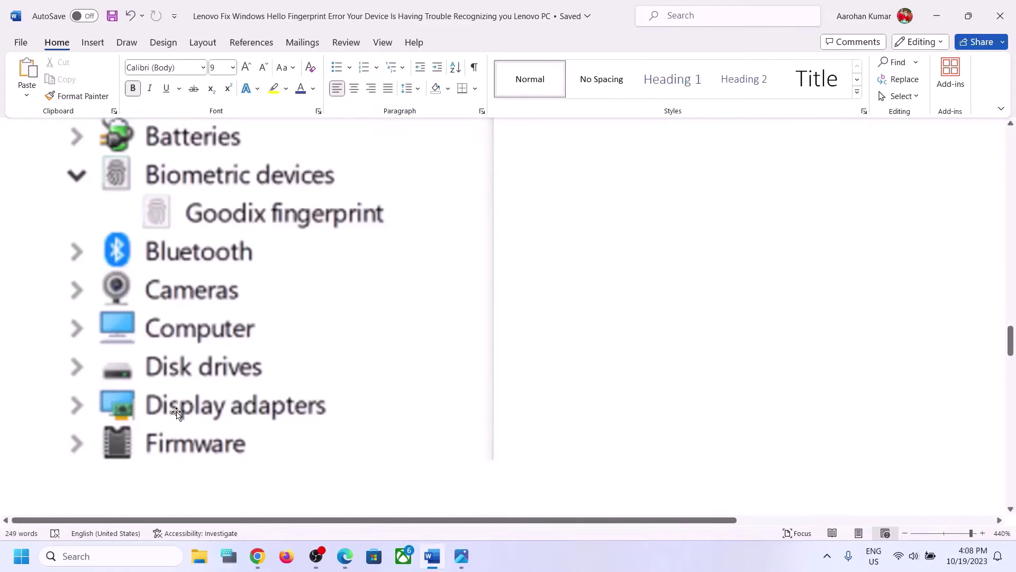
pyautogui.press('super+i')
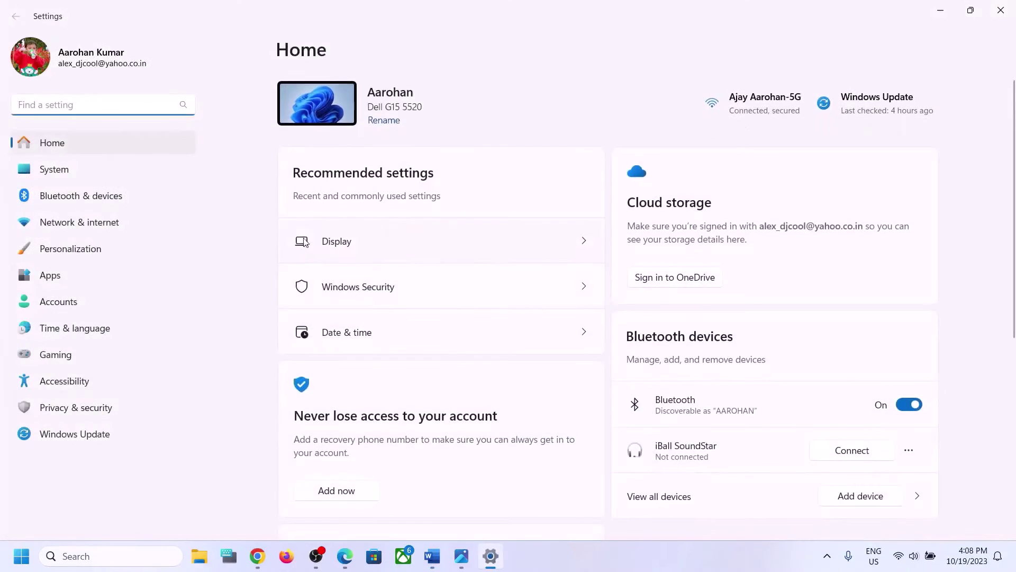
# Browse Apps > Installed apps, viewing Gaming Services and Ghostscript GPL 10.01.2 options, then close Settings
pyautogui.click(67, 275)
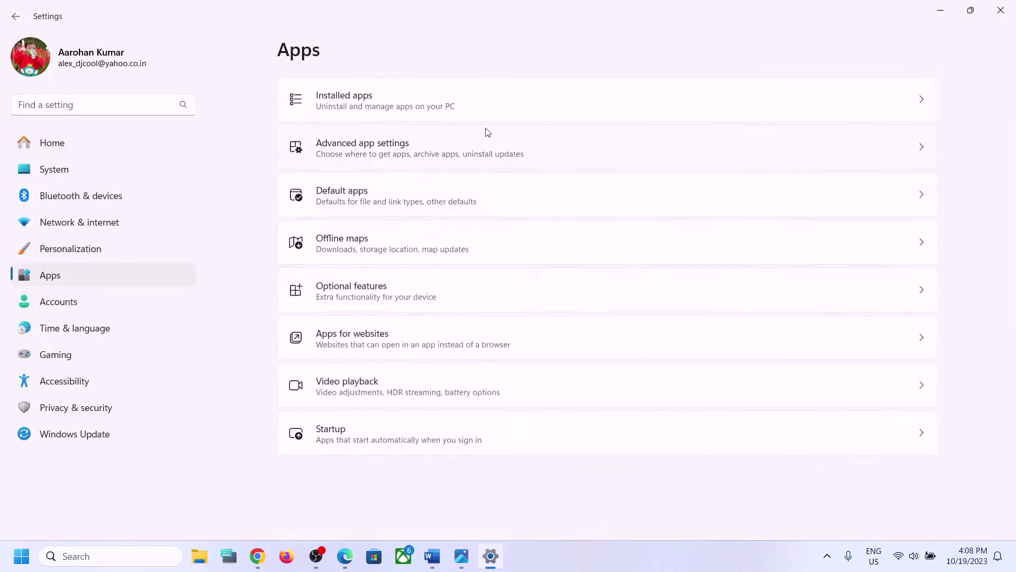
pyautogui.click(365, 111)
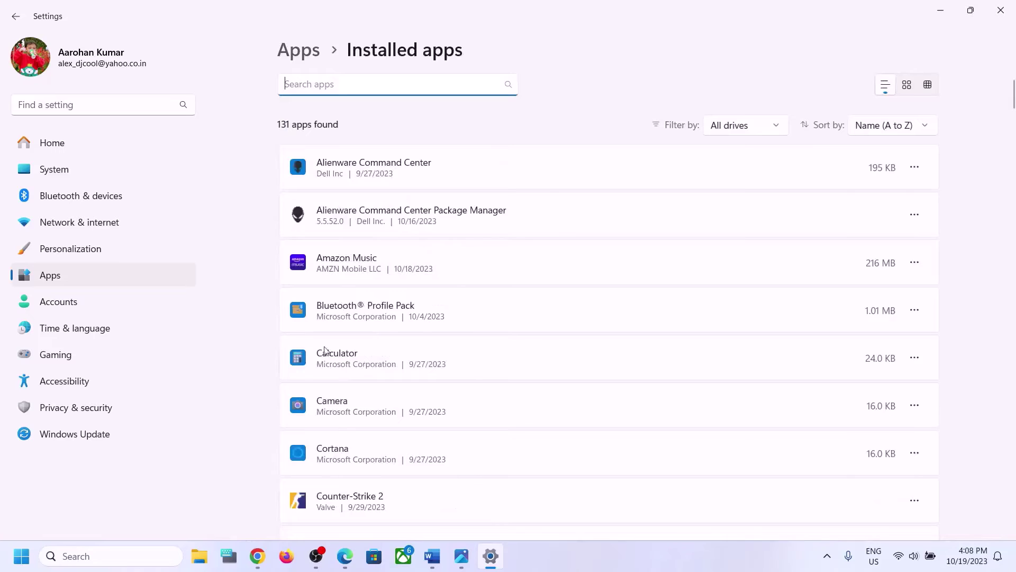
pyautogui.scroll(-15, 417, 360)
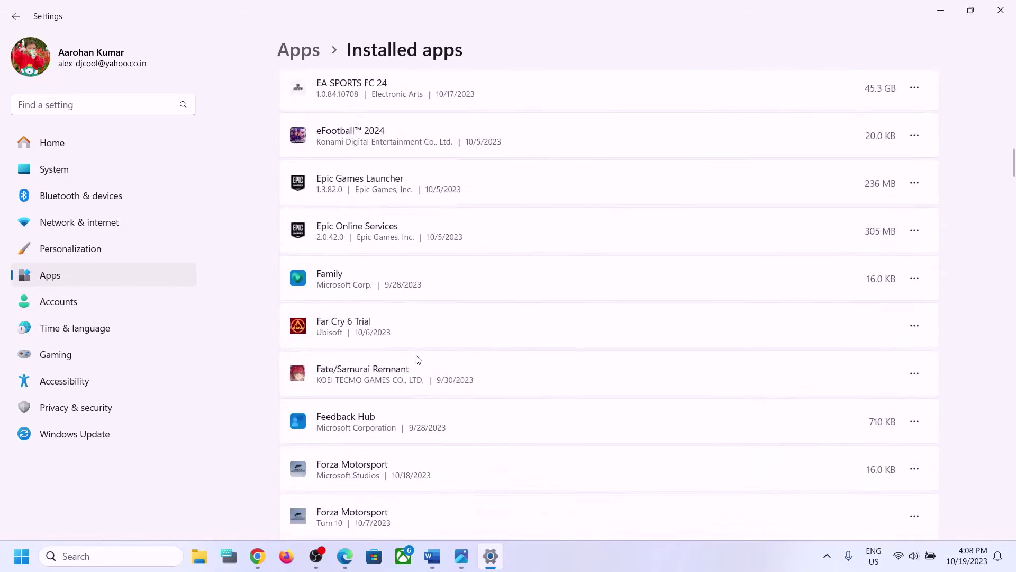
pyautogui.scroll(-4, 416, 359)
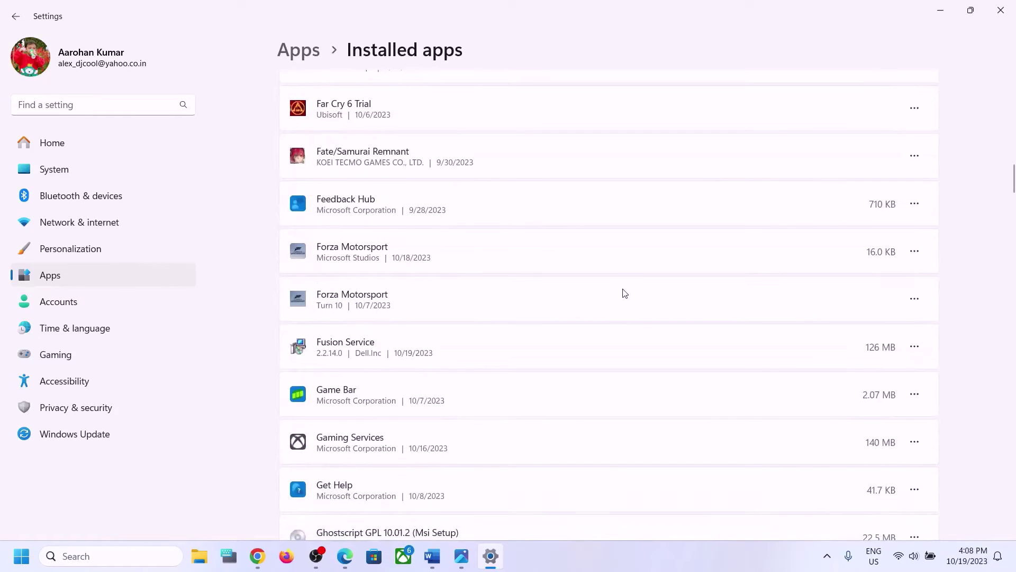
pyautogui.scroll(-3, 624, 291)
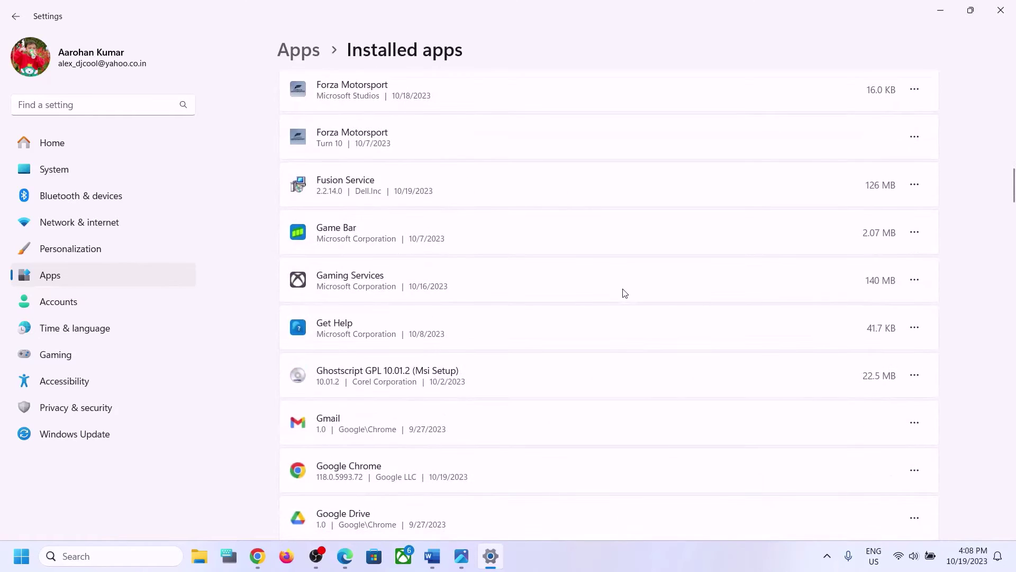
pyautogui.click(920, 284)
pyautogui.click(899, 380)
pyautogui.click(923, 376)
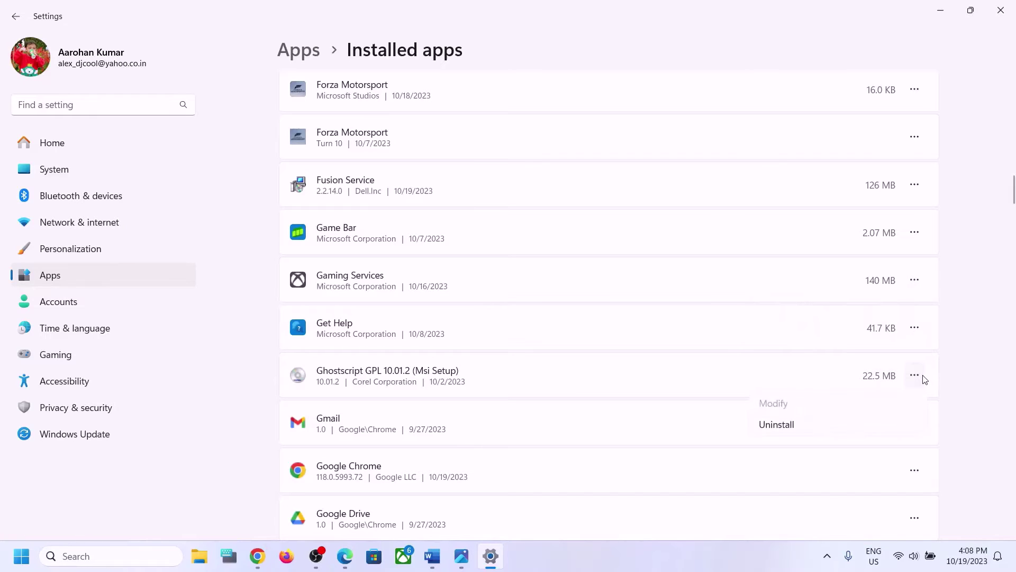
pyautogui.click(988, 327)
pyautogui.click(1013, 19)
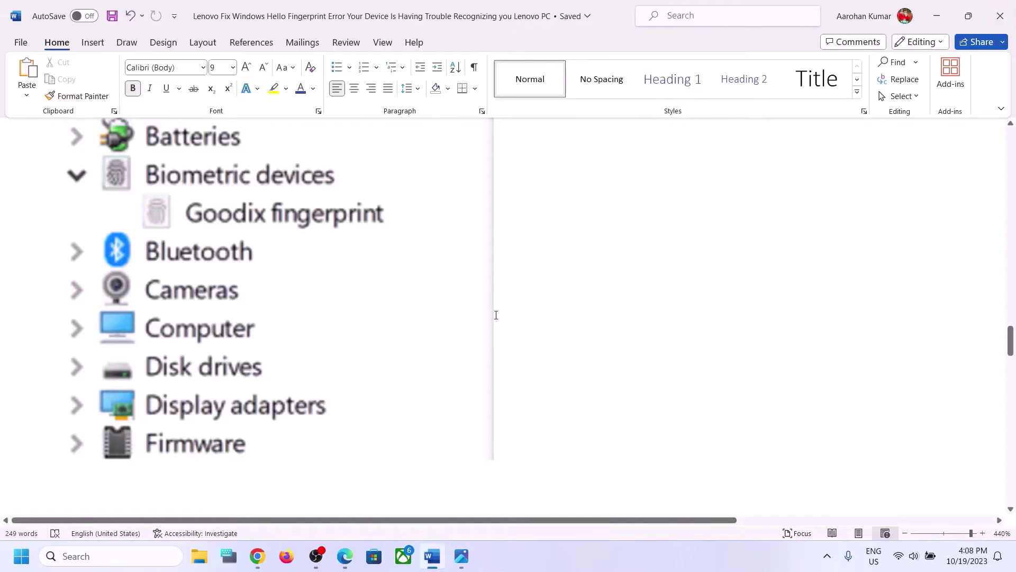
# Scroll the Word guide to Step 5 and view, then dismiss, the Start power options
pyautogui.scroll(4, 496, 315)
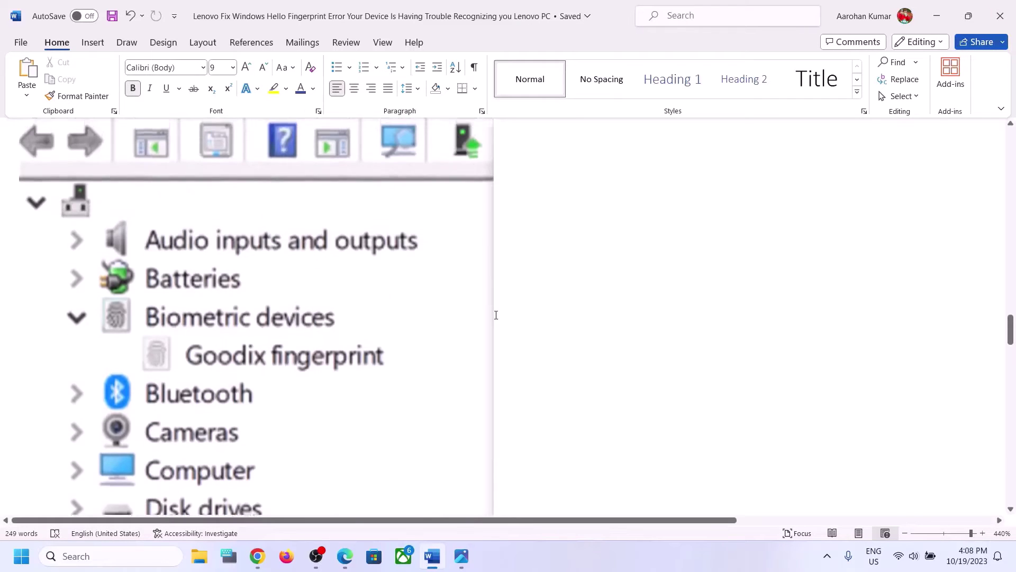
pyautogui.scroll(2, 496, 315)
pyautogui.scroll(-10, 496, 315)
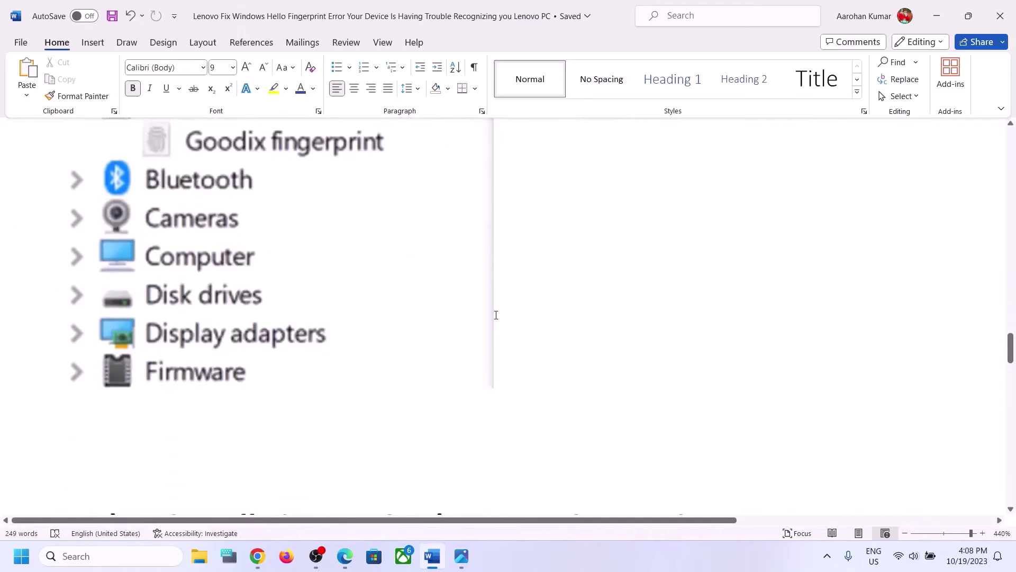
pyautogui.scroll(2, 496, 315)
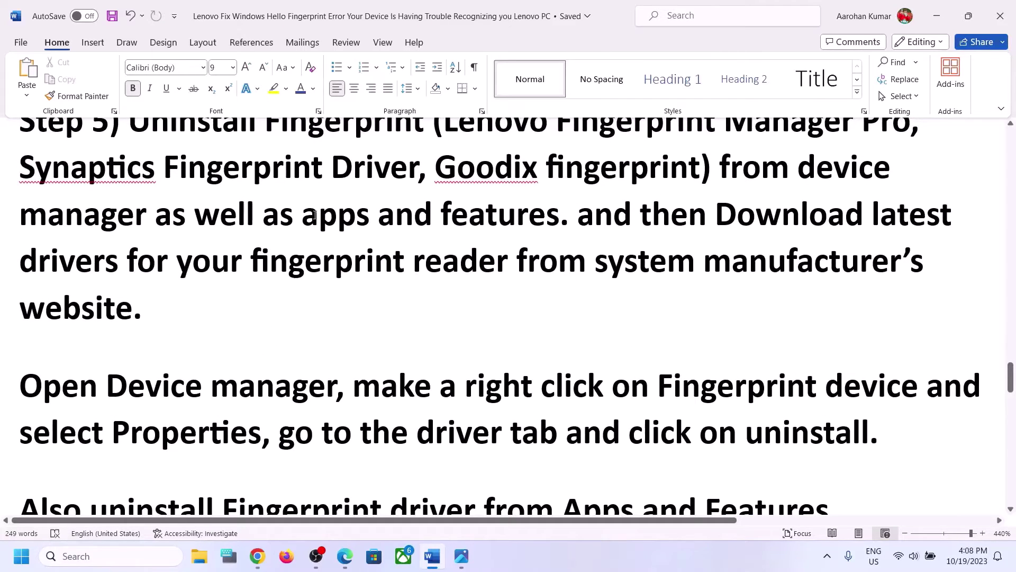
pyautogui.scroll(1, 314, 215)
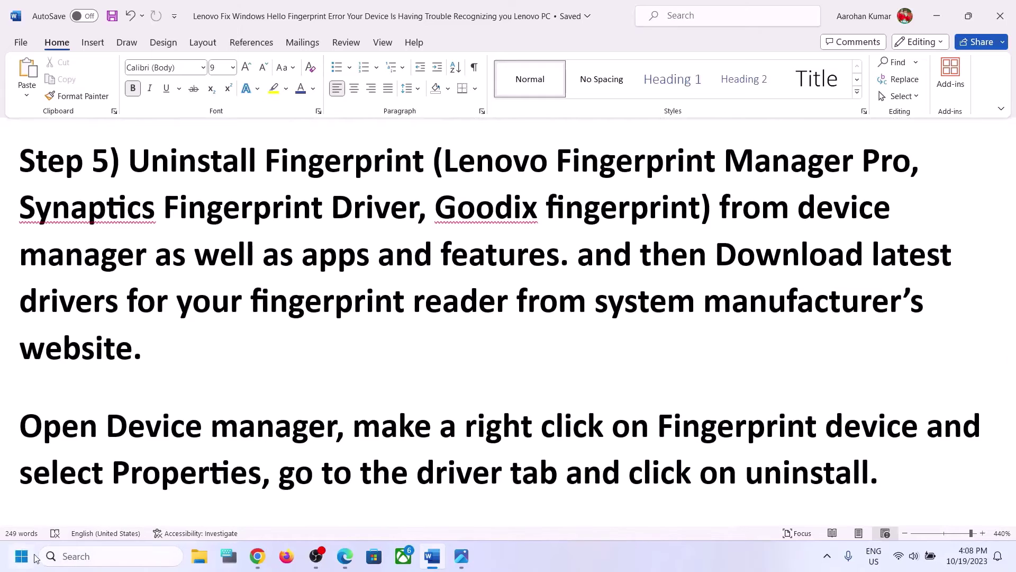
pyautogui.click(21, 556)
pyautogui.click(394, 516)
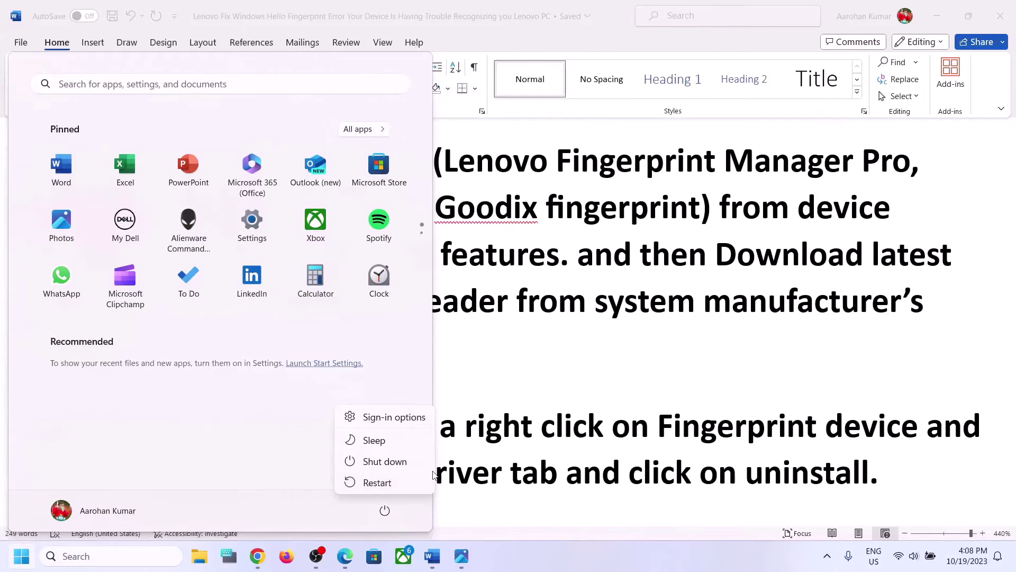
pyautogui.press('Escape')
pyautogui.click(583, 378)
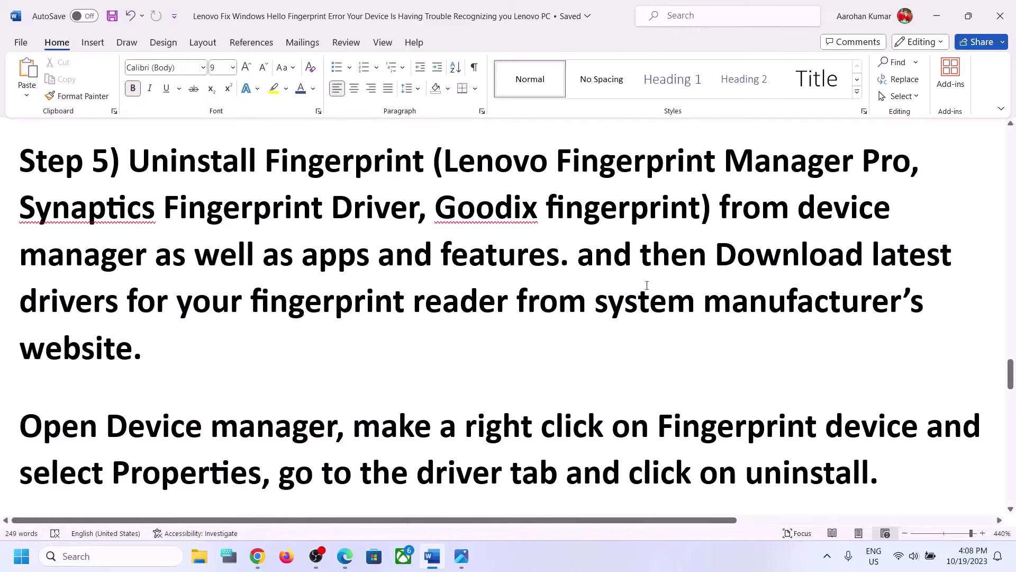
# Select the sentence about downloading the latest fingerprint drivers, review the links, and switch to Chrome
pyautogui.moveTo(624, 249); pyautogui.dragTo(456, 302)
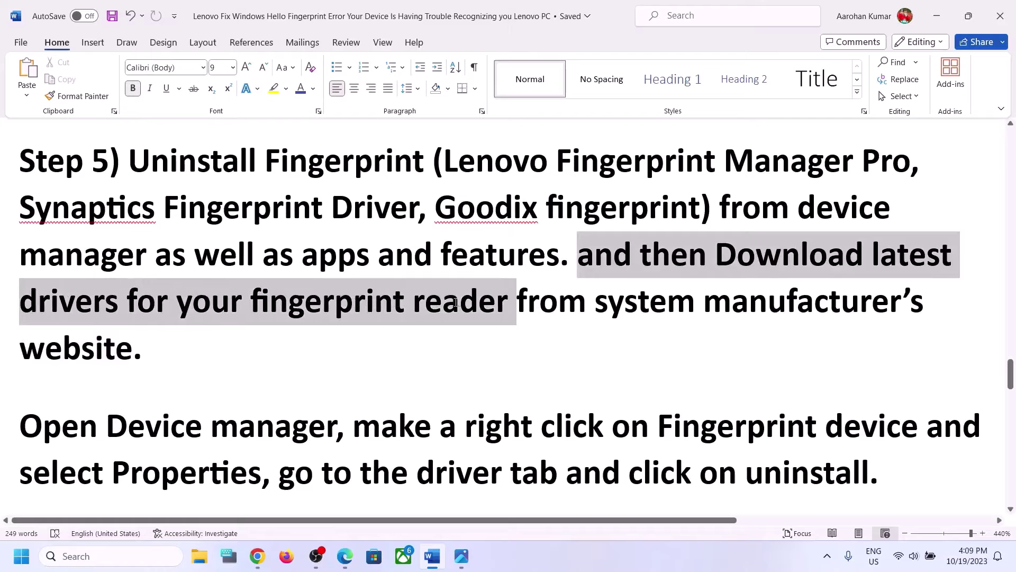
pyautogui.moveTo(520, 320); pyautogui.dragTo(171, 352)
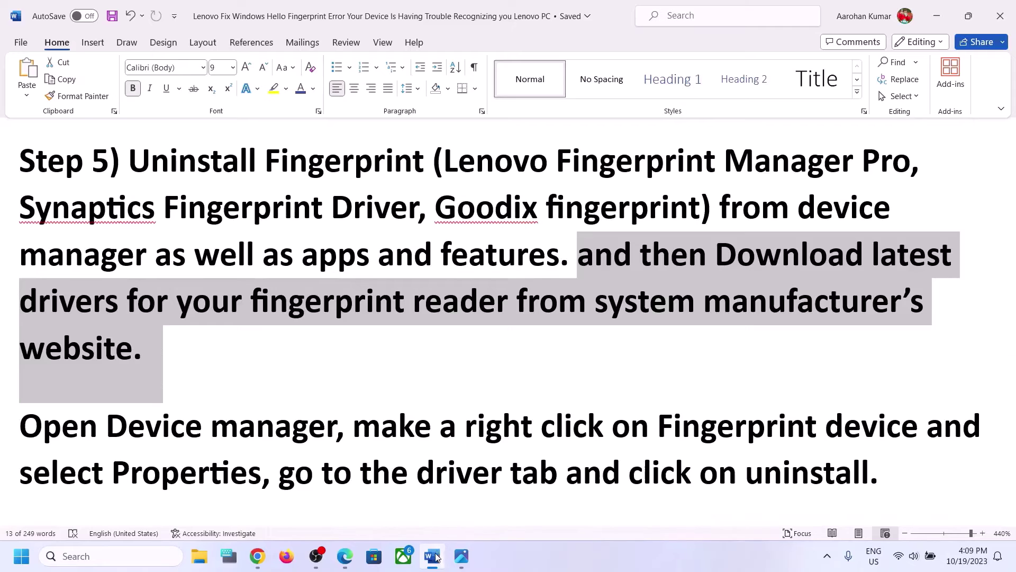
pyautogui.scroll(-2, 347, 404)
pyautogui.scroll(-2, 345, 404)
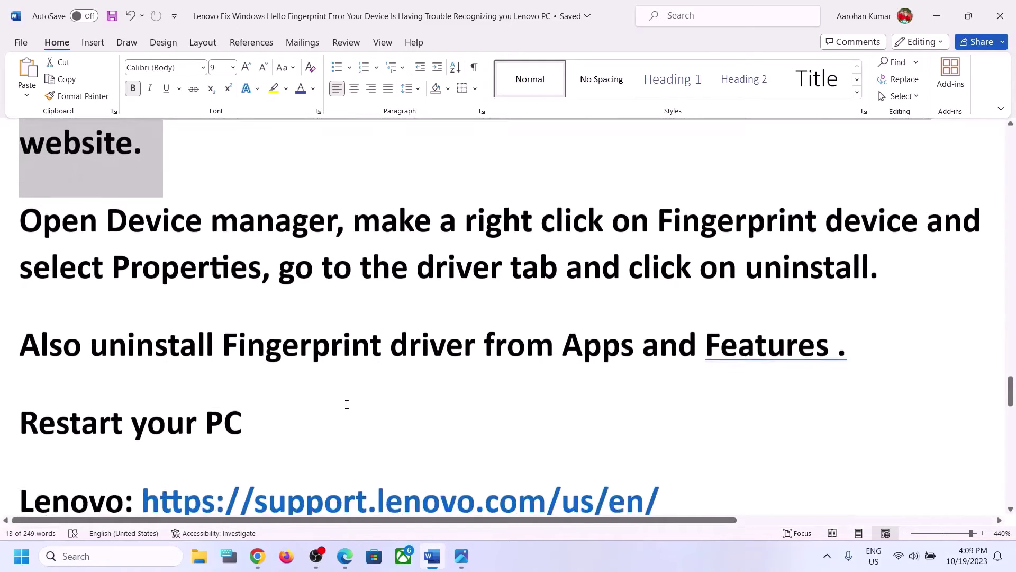
pyautogui.scroll(-4, 254, 409)
pyautogui.scroll(1, 253, 409)
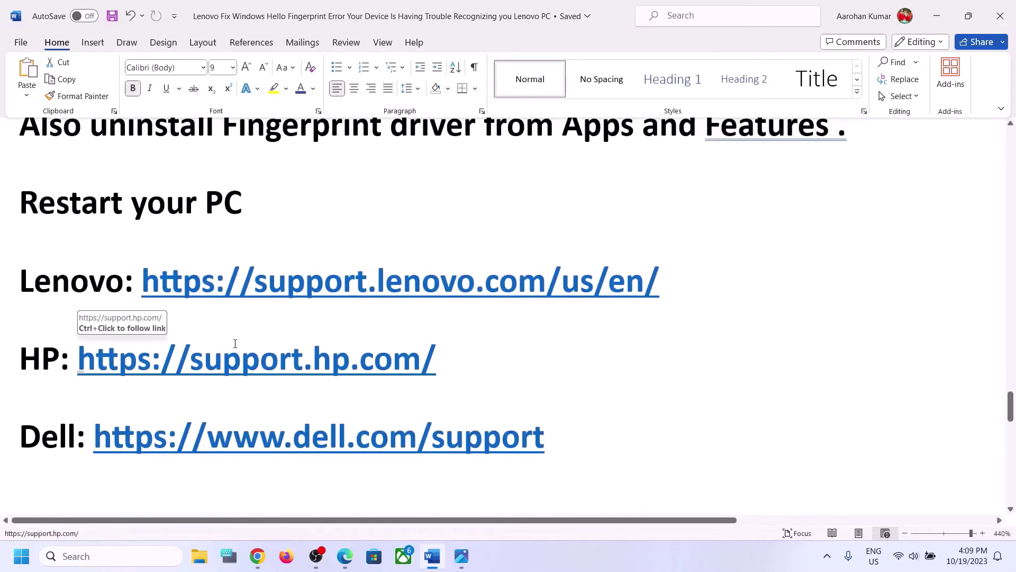
pyautogui.scroll(3, 233, 344)
pyautogui.scroll(-1, 235, 345)
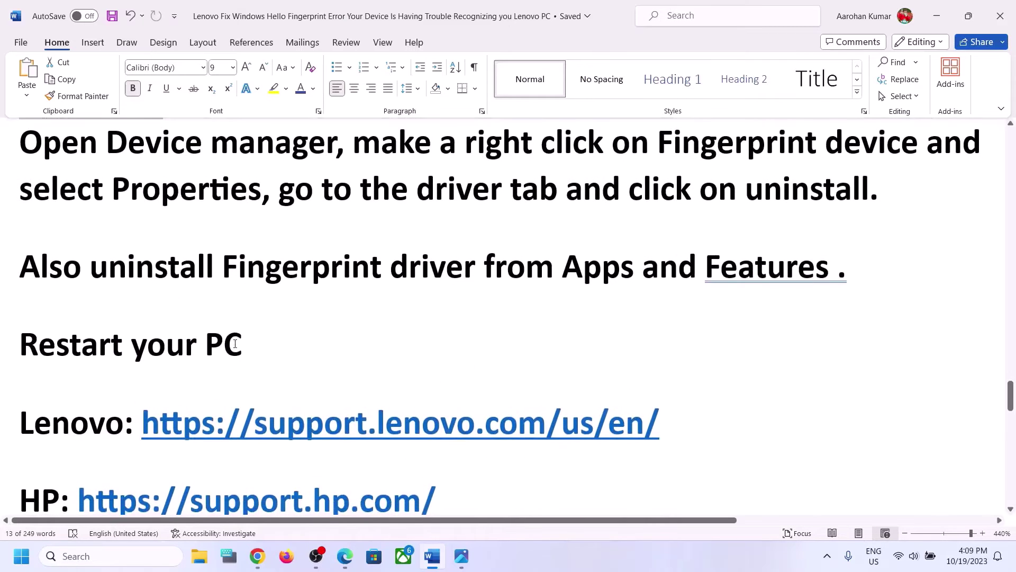
pyautogui.scroll(-1, 286, 403)
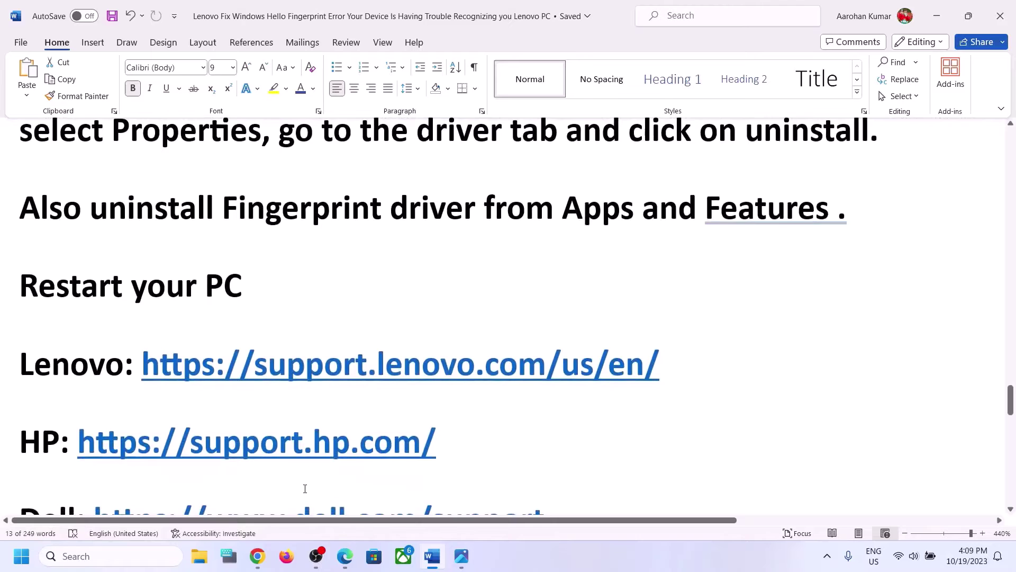
pyautogui.click(259, 487)
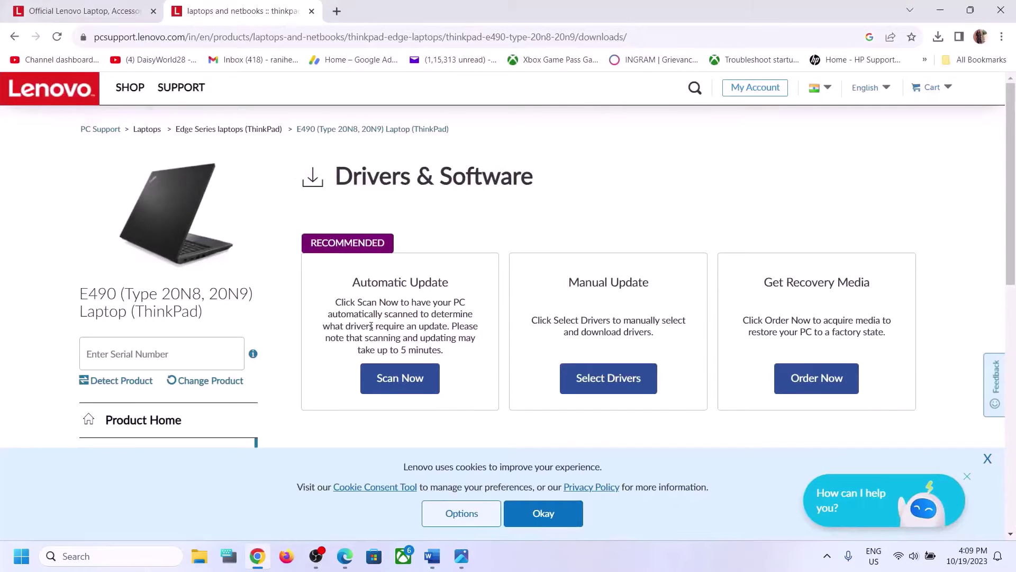
# Browse Lenovo's picker through Laptops and 100 Series (ideapad), then switch to the ThinkPad E490 support tab
pyautogui.scroll(-1, 371, 330)
pyautogui.click(68, 8)
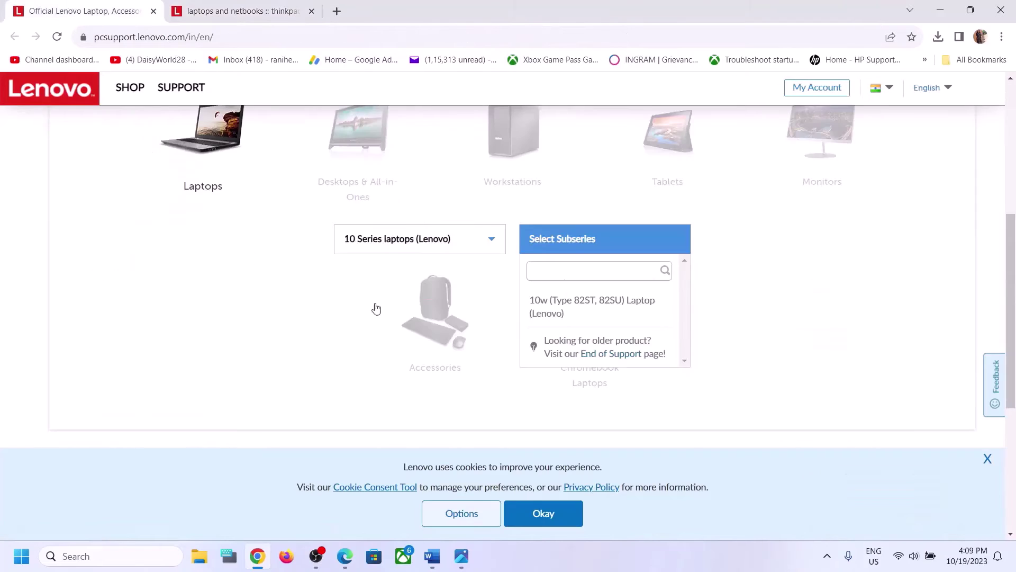
pyautogui.scroll(3, 375, 307)
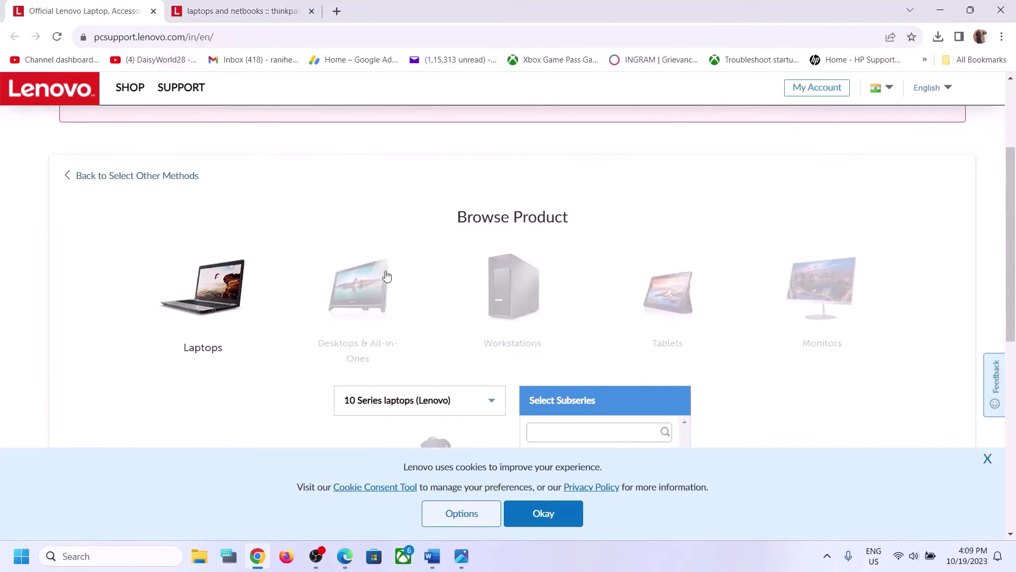
pyautogui.scroll(-1, 386, 274)
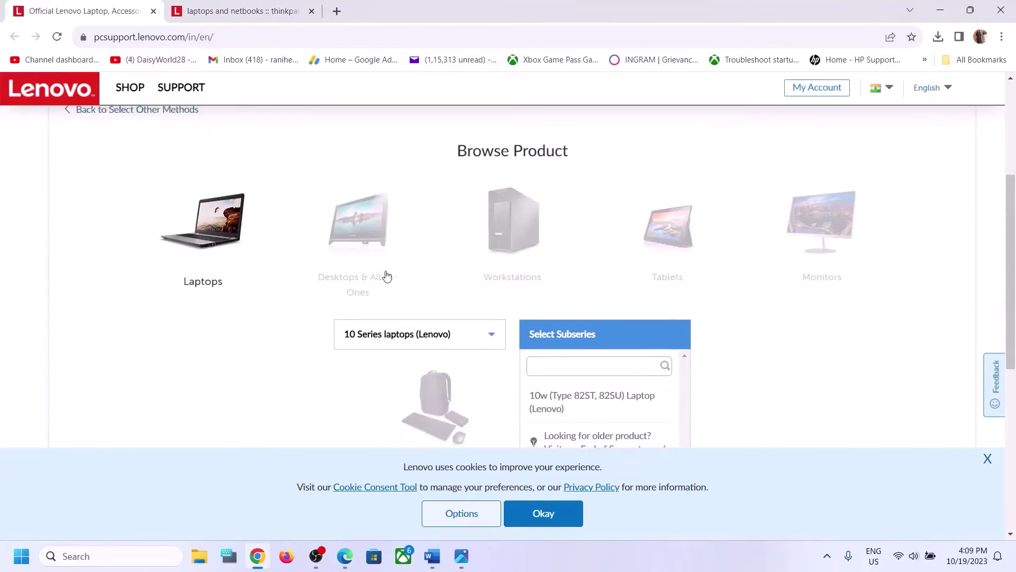
pyautogui.click(218, 232)
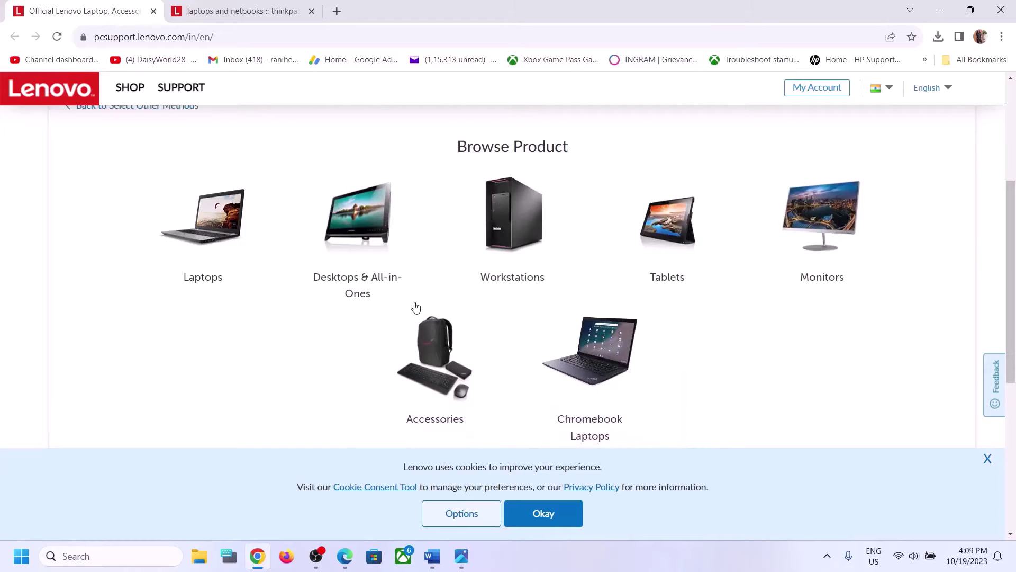
pyautogui.scroll(-1, 214, 175)
pyautogui.click(214, 175)
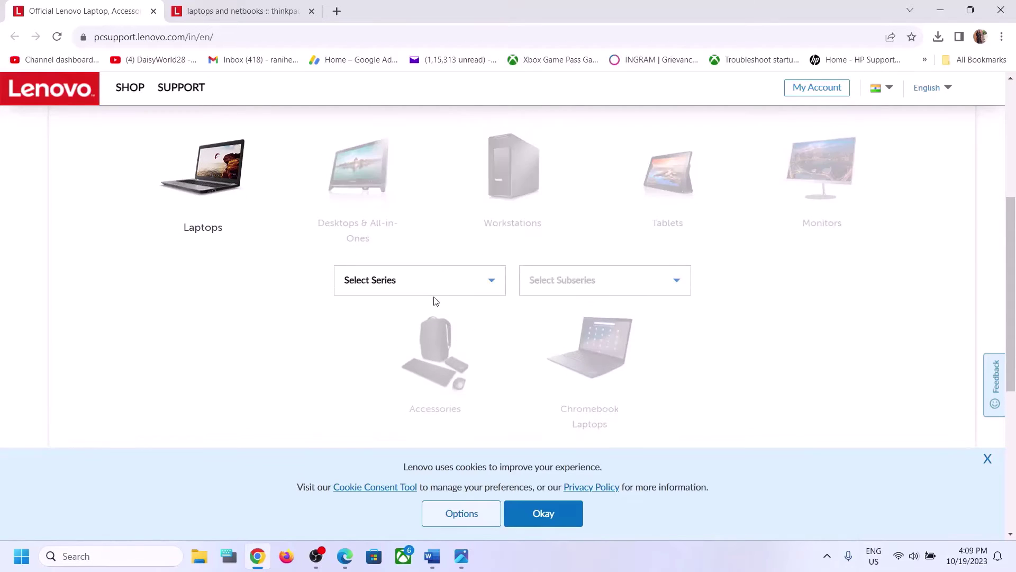
pyautogui.click(433, 291)
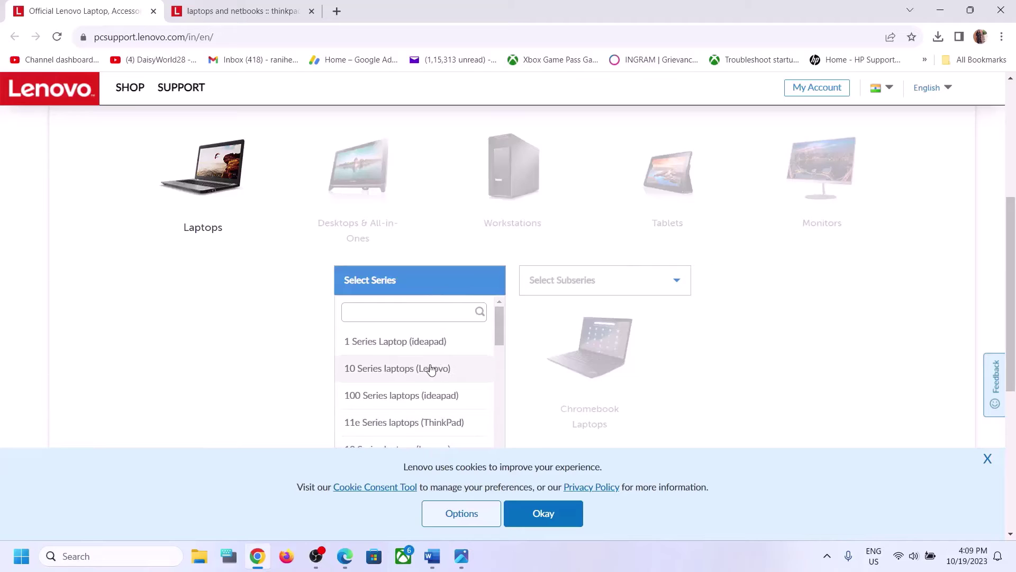
pyautogui.scroll(-1, 431, 365)
pyautogui.click(497, 344)
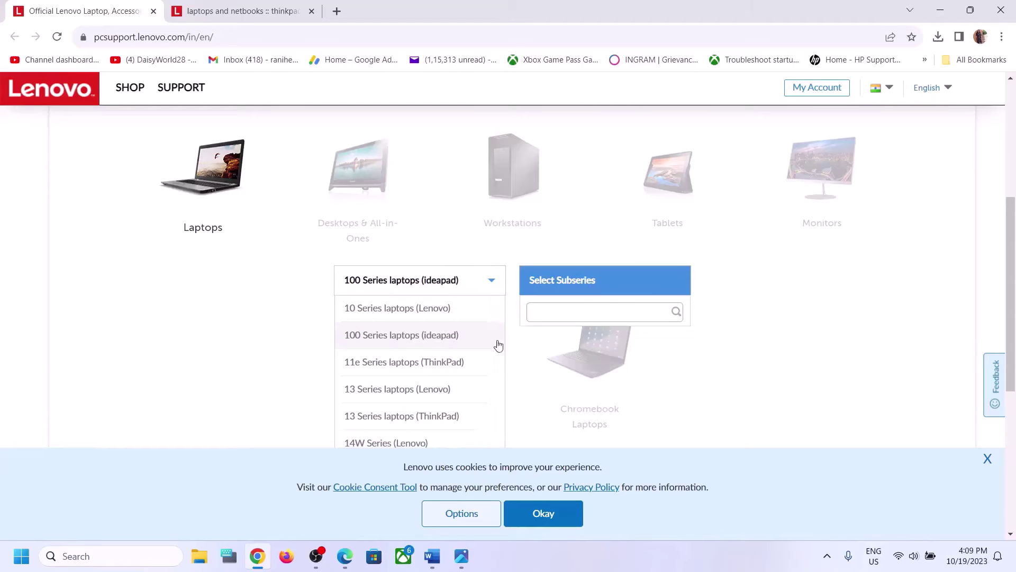
pyautogui.click(594, 290)
pyautogui.click(217, 6)
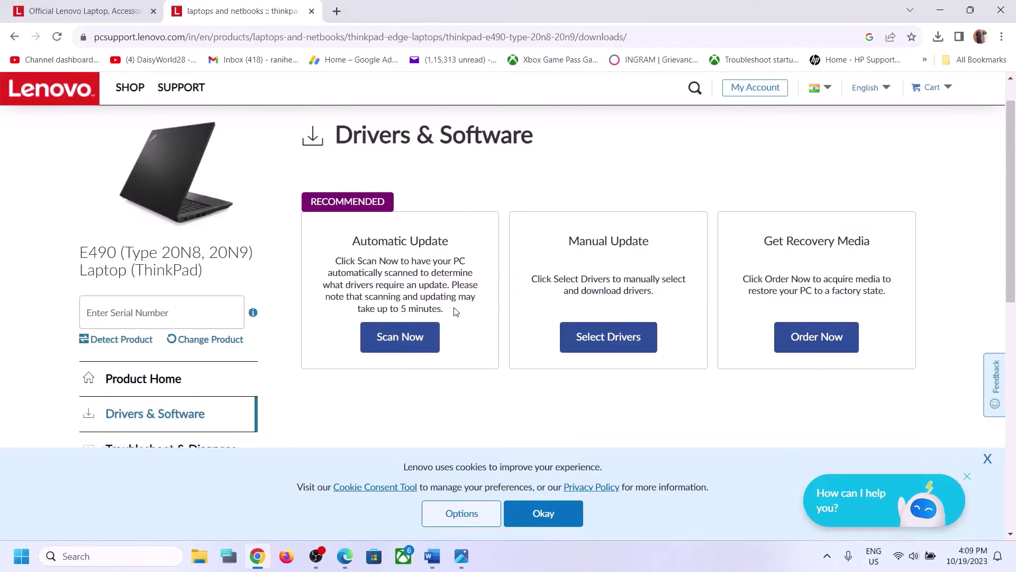
pyautogui.scroll(-1, 455, 312)
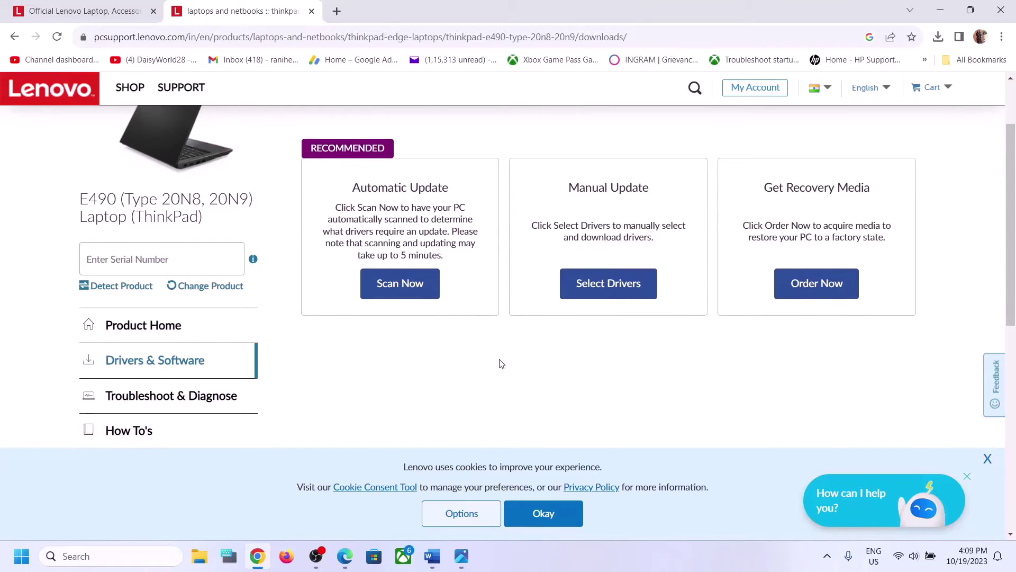
# Open Manual Update's driver list and the Fingerprint Reader category showing Synaptics Fingerprint Driver 5.2.326.26
pyautogui.scroll(-1, 500, 363)
pyautogui.click(604, 271)
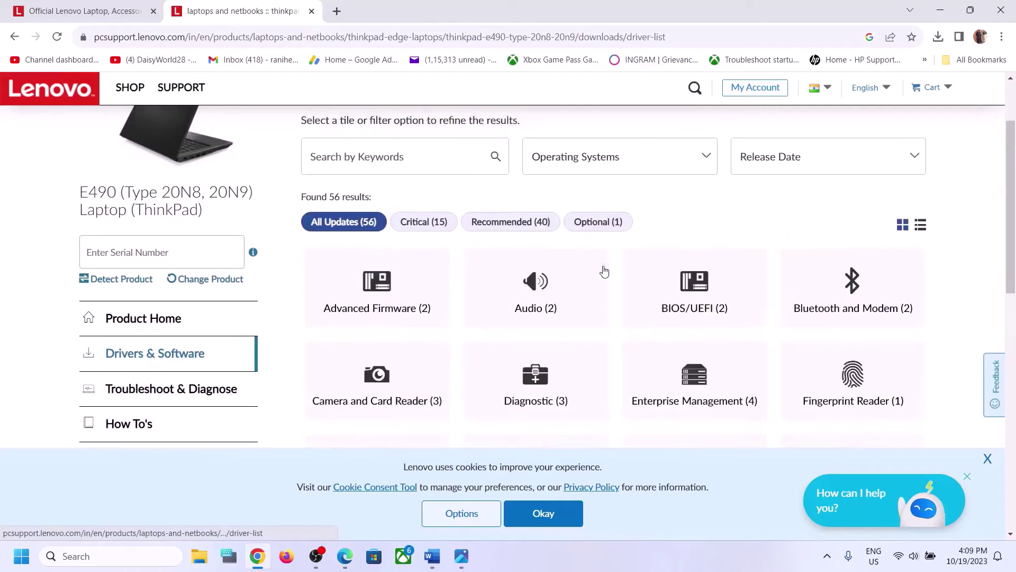
pyautogui.scroll(-2, 223, 371)
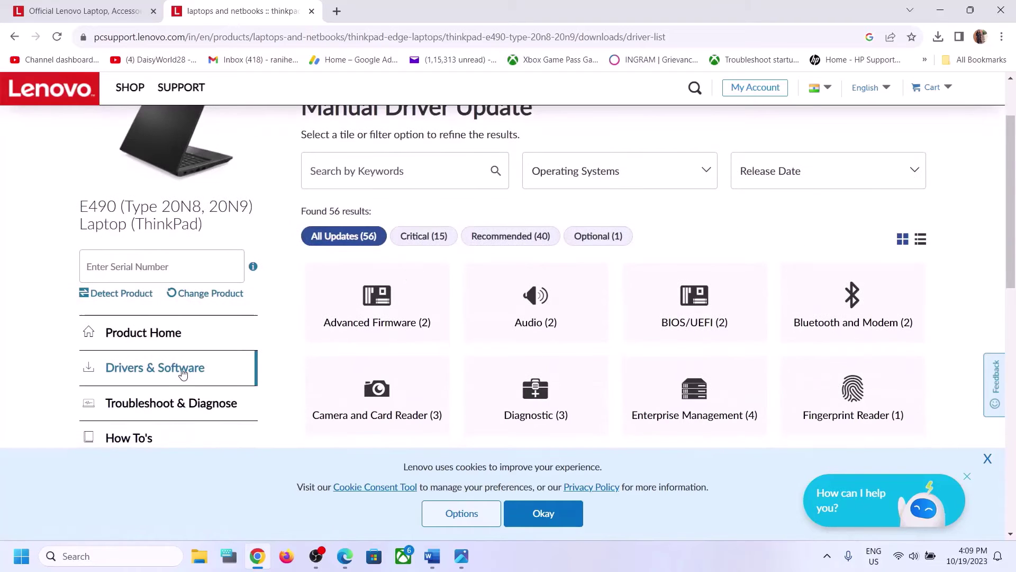
pyautogui.scroll(2, 177, 369)
pyautogui.scroll(-3, 526, 337)
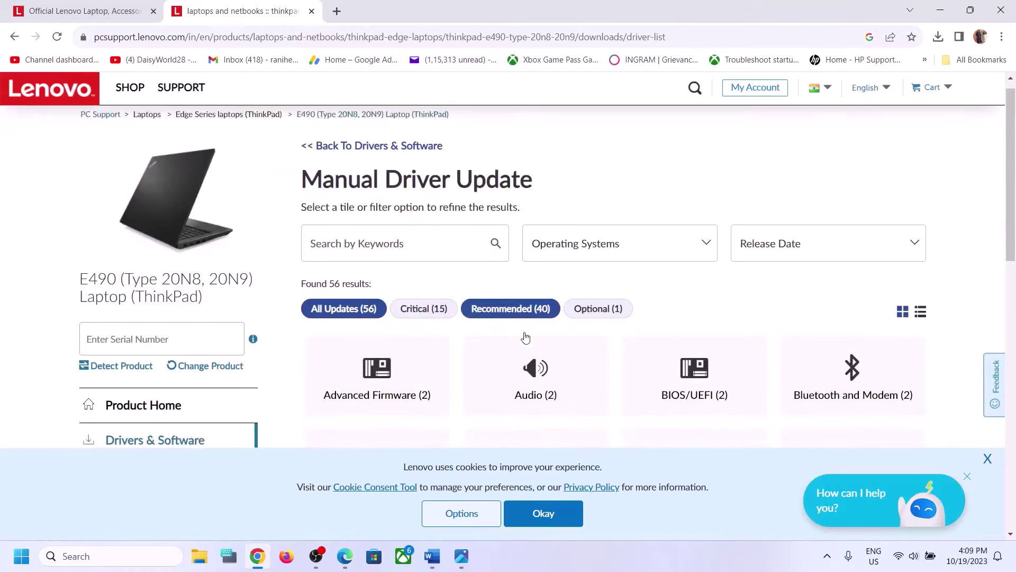
pyautogui.scroll(-1, 525, 337)
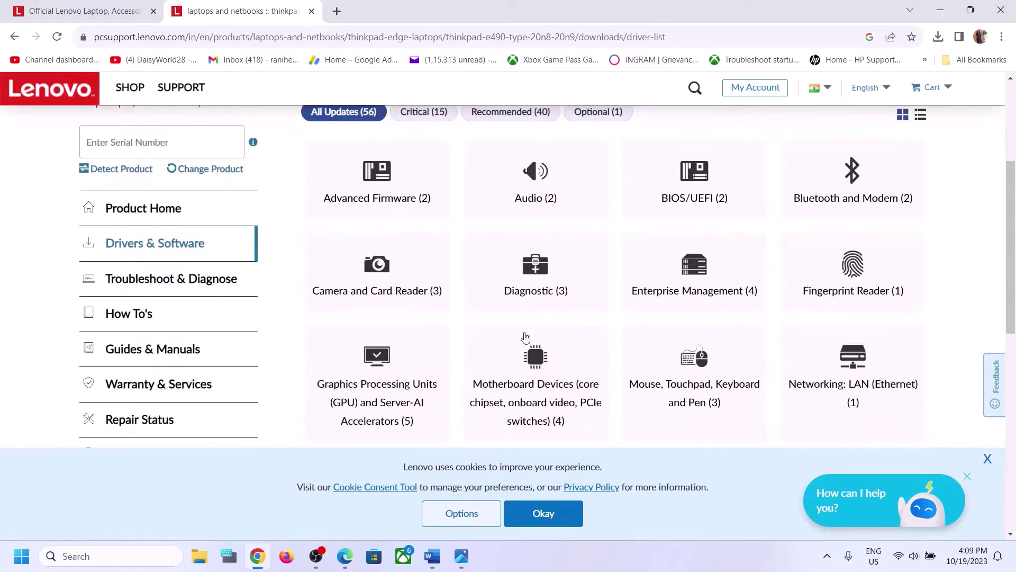
pyautogui.click(863, 276)
pyautogui.scroll(-2, 582, 296)
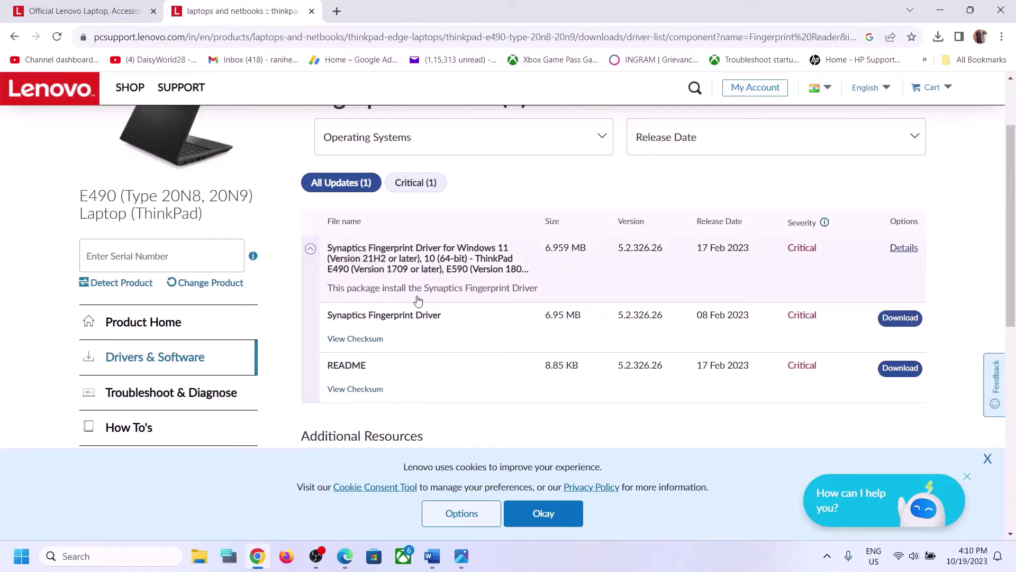
pyautogui.scroll(-1, 418, 297)
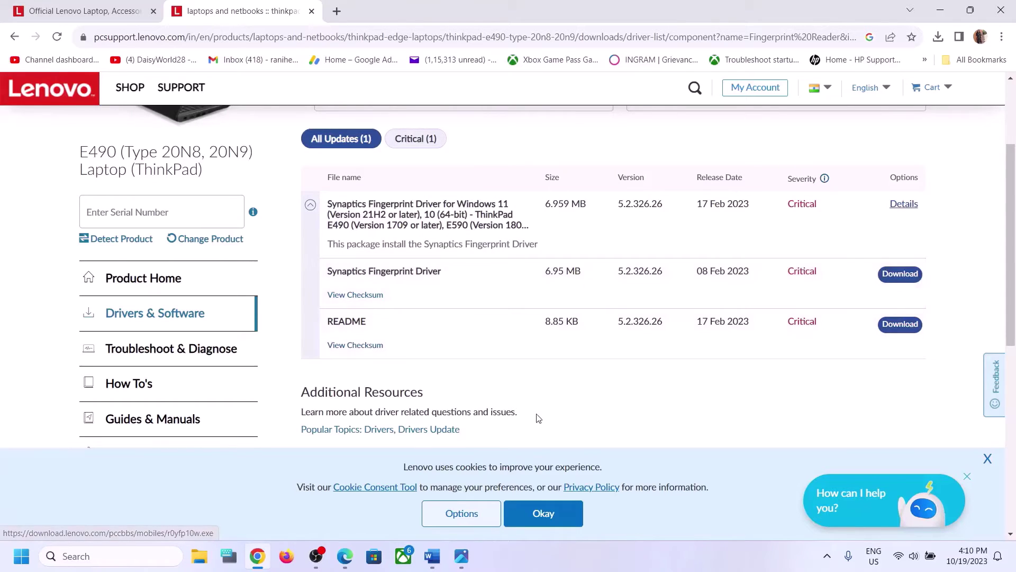
# Select Word's Step 6 heading 'Remove and recreate your Windows Hello Fingerprint', then open Settings
pyautogui.click(433, 565)
pyautogui.scroll(-1, 335, 387)
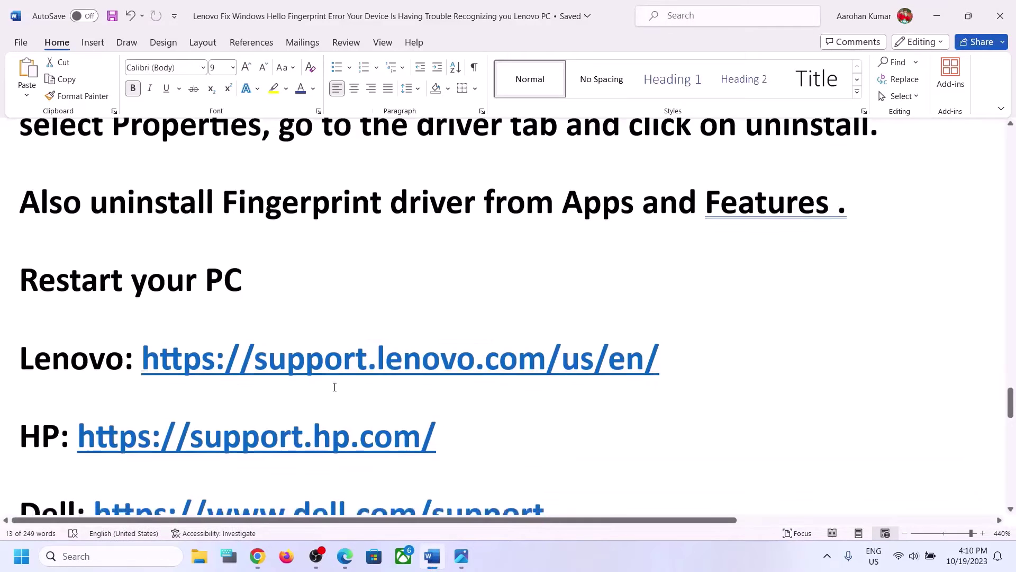
pyautogui.scroll(-2, 335, 387)
pyautogui.moveTo(48, 192); pyautogui.dragTo(268, 191)
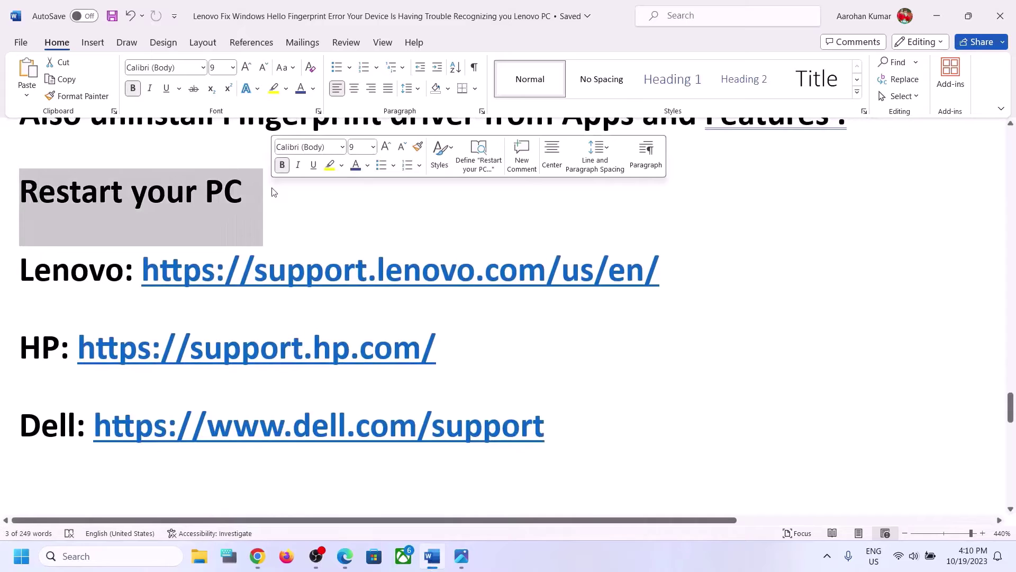
pyautogui.scroll(-5, 333, 288)
pyautogui.scroll(2, 331, 286)
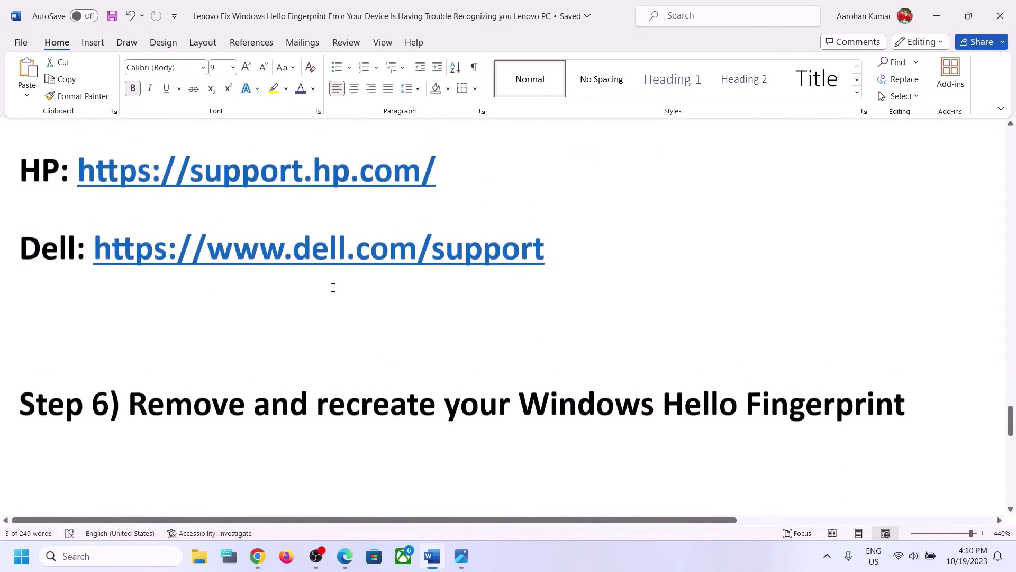
pyautogui.moveTo(151, 412); pyautogui.dragTo(585, 415)
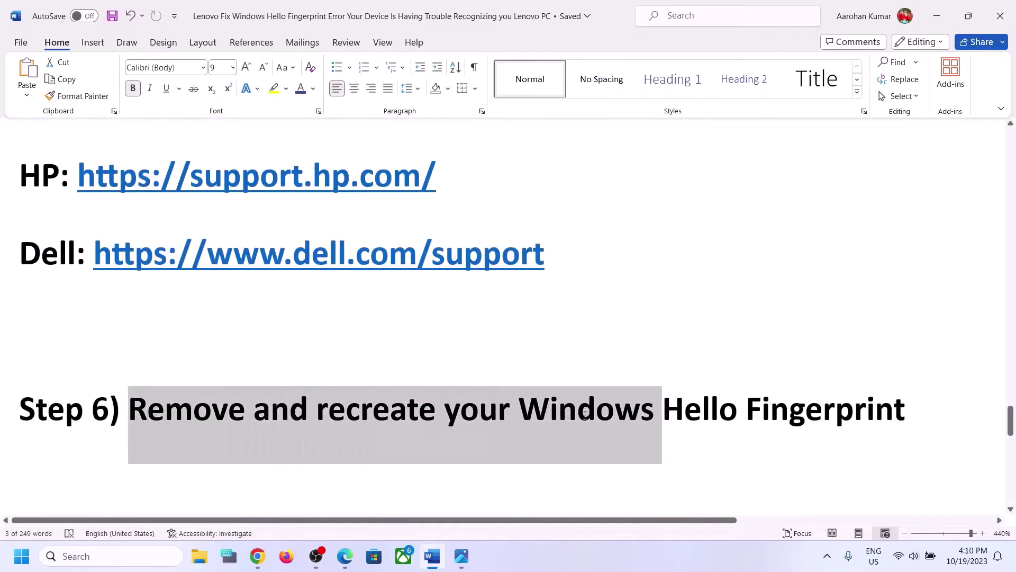
pyautogui.moveTo(668, 421); pyautogui.dragTo(907, 418)
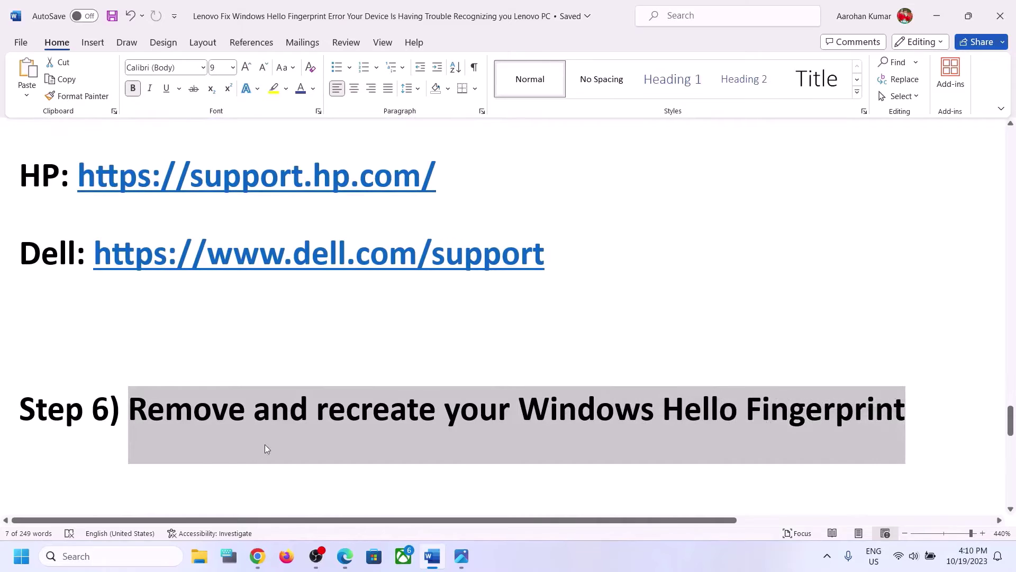
pyautogui.press('super+i')
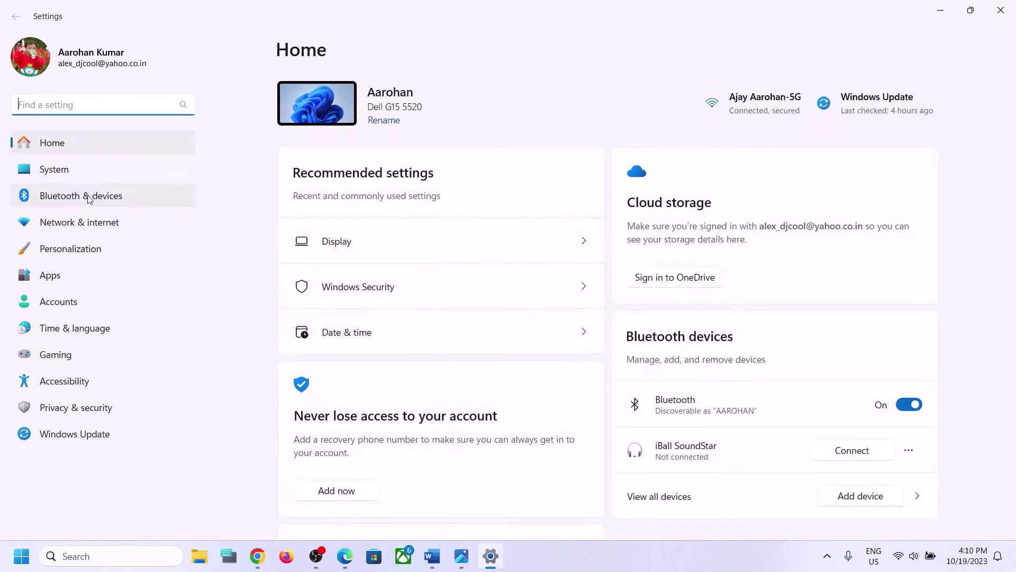
# Go to Accounts > Sign-in options and expand Fingerprint recognition
pyautogui.click(64, 302)
pyautogui.scroll(-6, 521, 280)
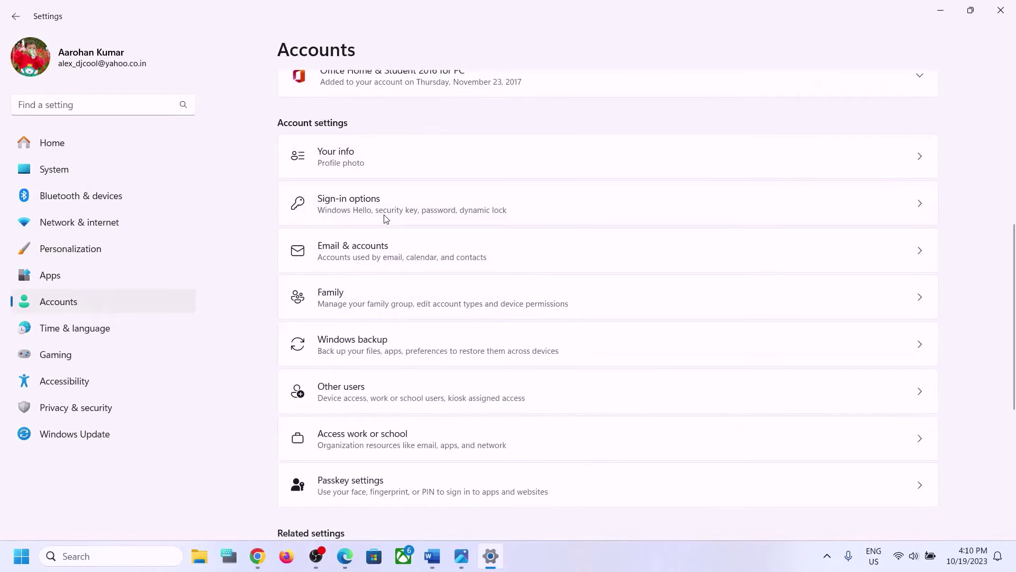
pyautogui.click(386, 211)
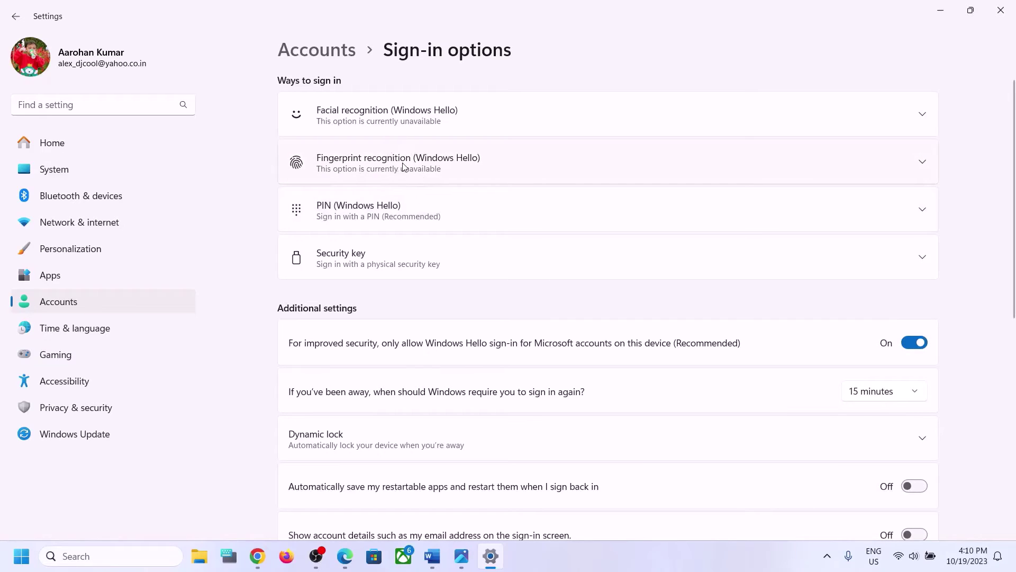
pyautogui.click(421, 165)
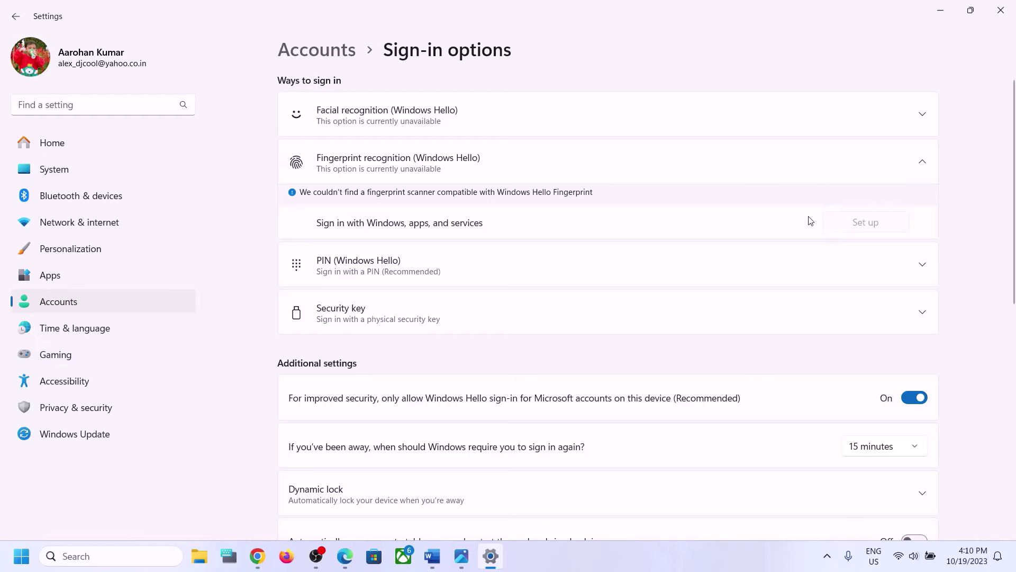
# Check the Word guide, expand the PIN sign-in option, then return to Word's Step 7
pyautogui.click(432, 556)
pyautogui.scroll(-1, 360, 411)
pyautogui.scroll(-3, 360, 412)
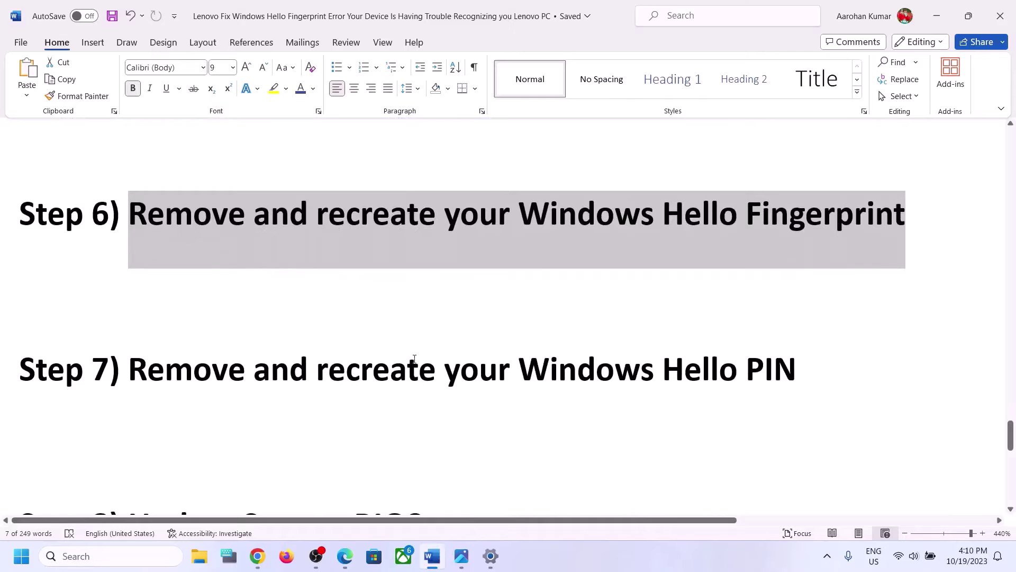
pyautogui.click(936, 16)
pyautogui.click(394, 273)
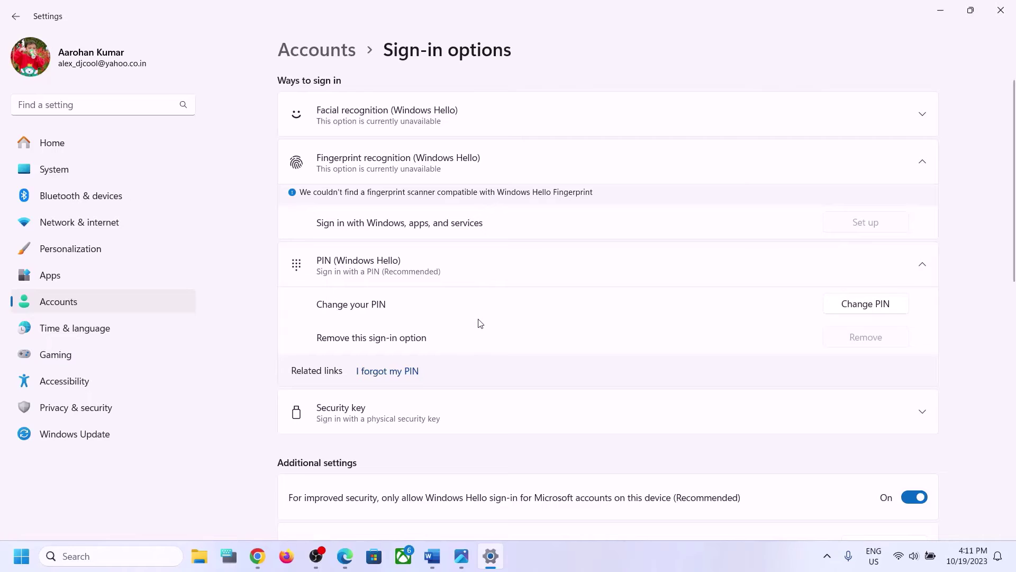
pyautogui.click(939, 5)
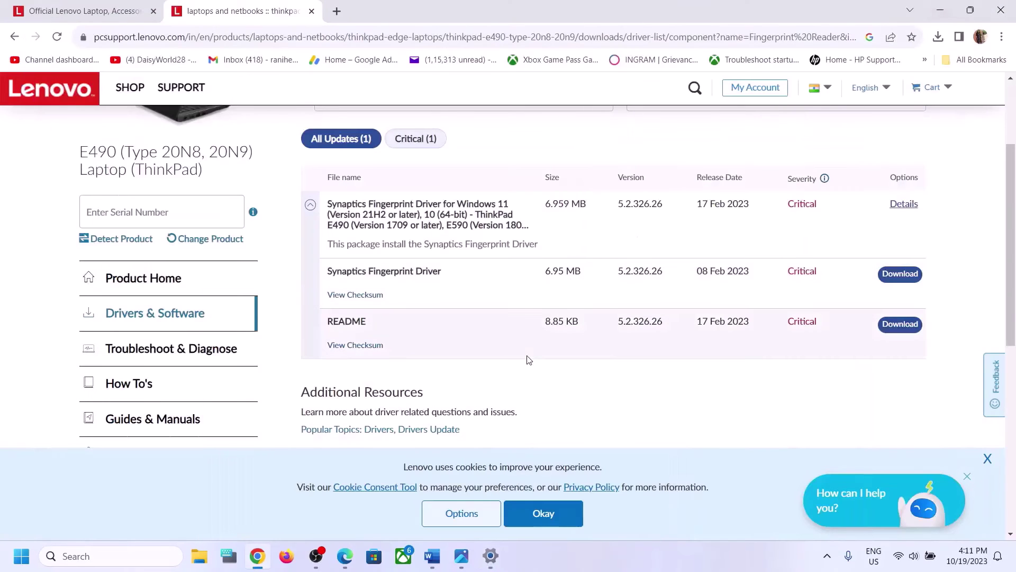
pyautogui.click(433, 555)
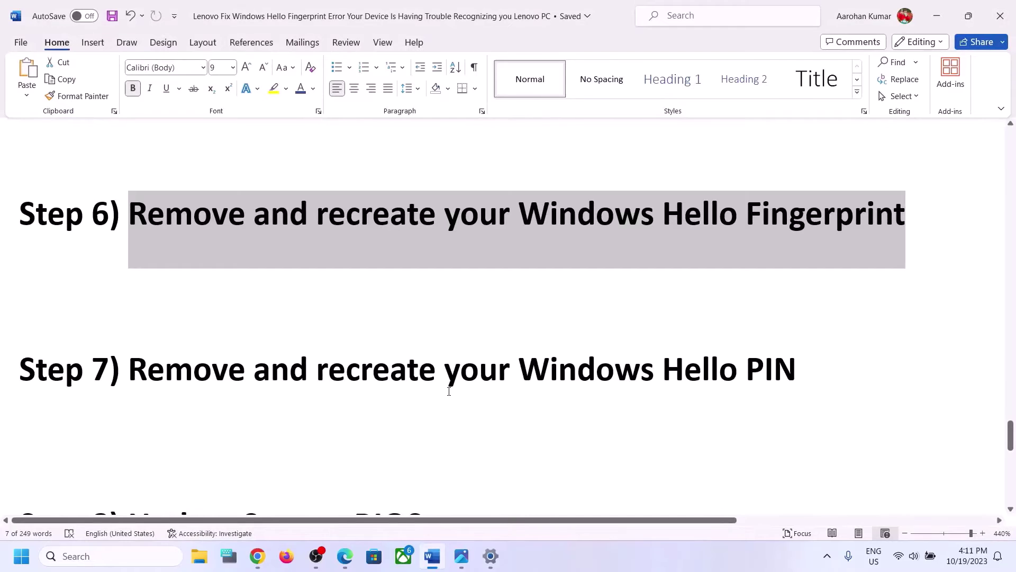
pyautogui.scroll(-3, 449, 392)
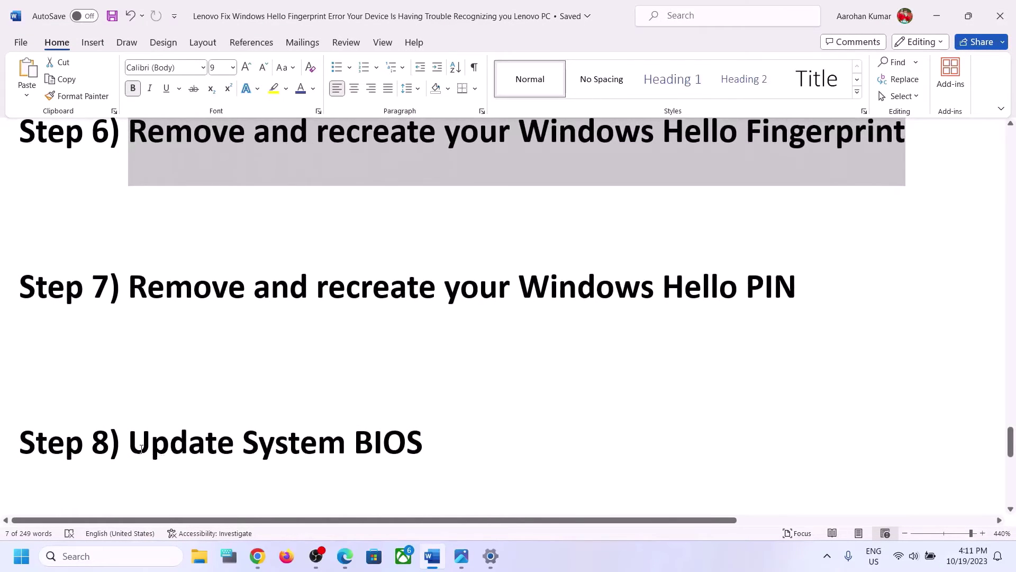
# Select the 'Update System BIOS' heading in Word, then return to Lenovo's full driver update list
pyautogui.moveTo(141, 449); pyautogui.dragTo(434, 434)
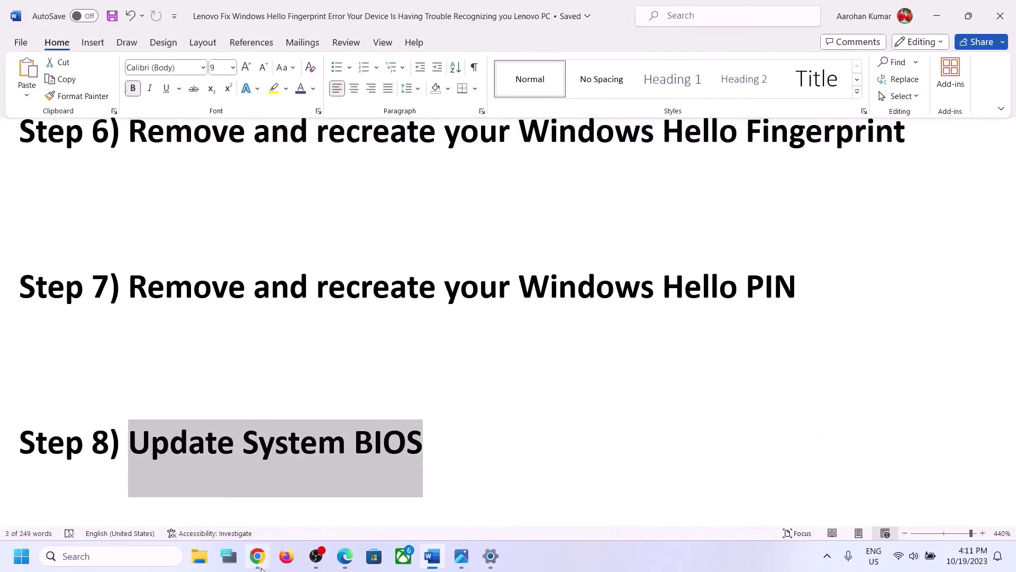
pyautogui.click(257, 555)
pyautogui.scroll(3, 178, 412)
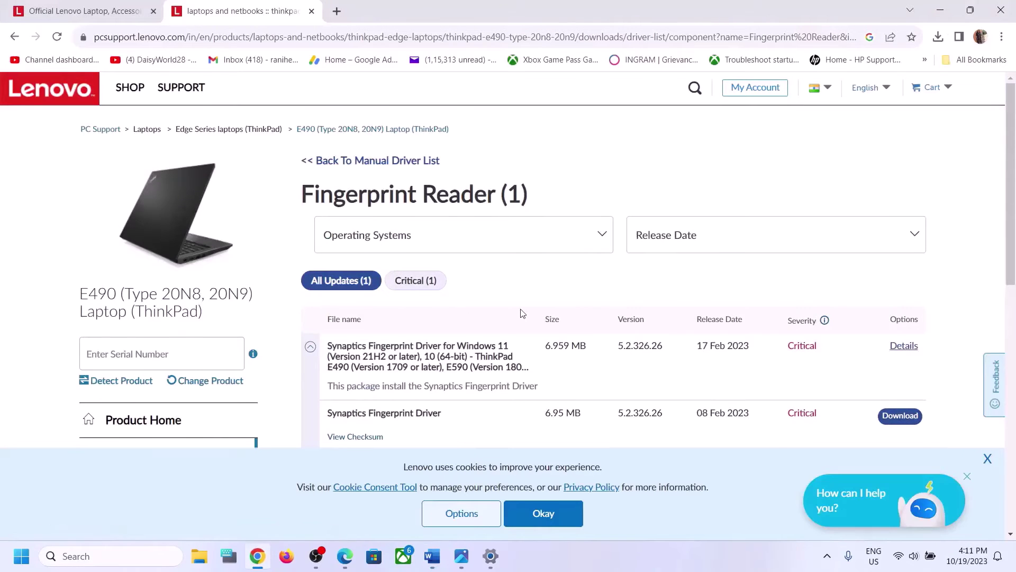
pyautogui.scroll(-1, 519, 312)
pyautogui.click(574, 201)
pyautogui.click(574, 201)
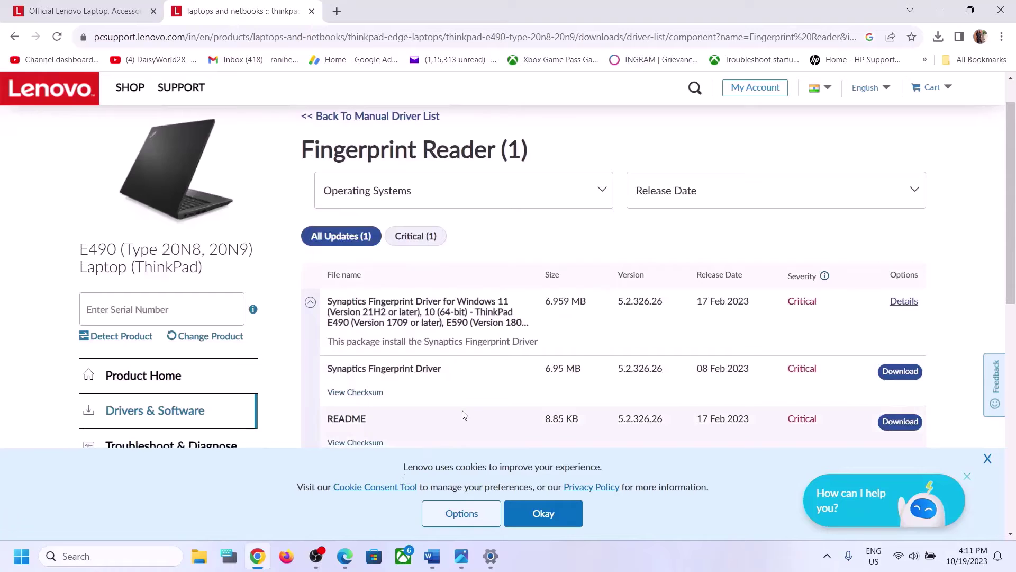
pyautogui.scroll(-2, 462, 415)
pyautogui.scroll(3, 465, 414)
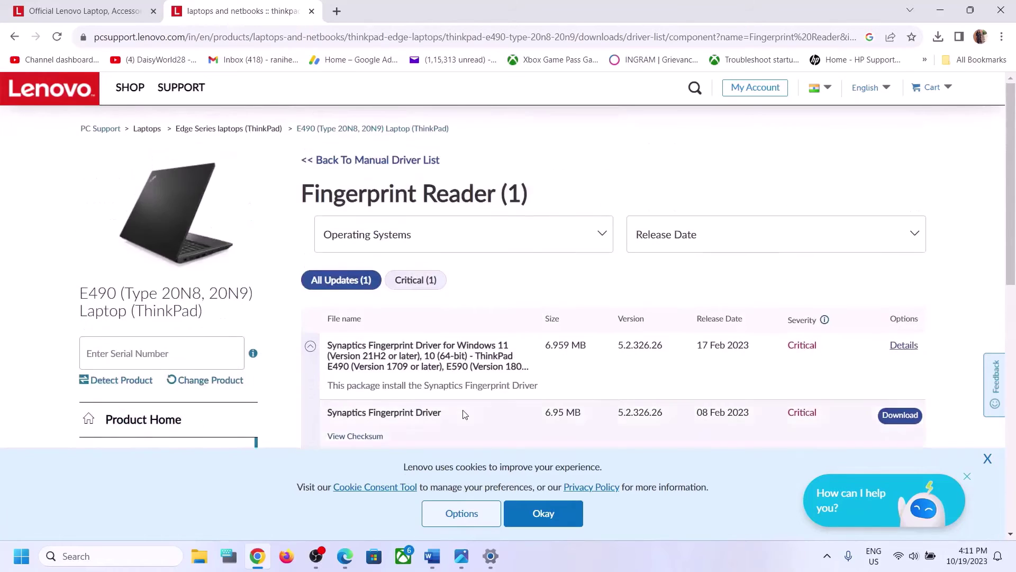
pyautogui.click(397, 161)
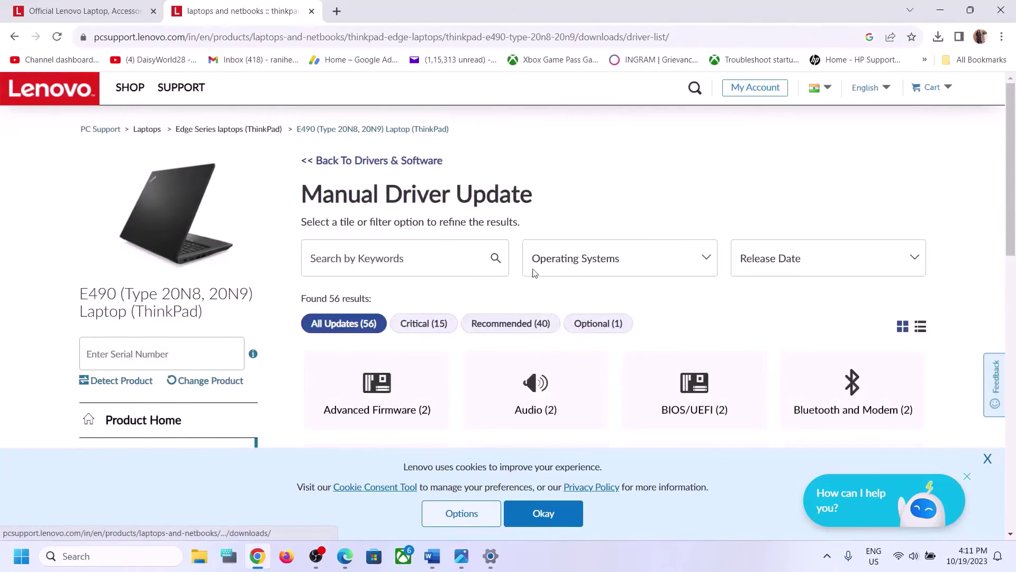
pyautogui.click(533, 265)
pyautogui.scroll(-3, 545, 286)
pyautogui.scroll(-1, 552, 300)
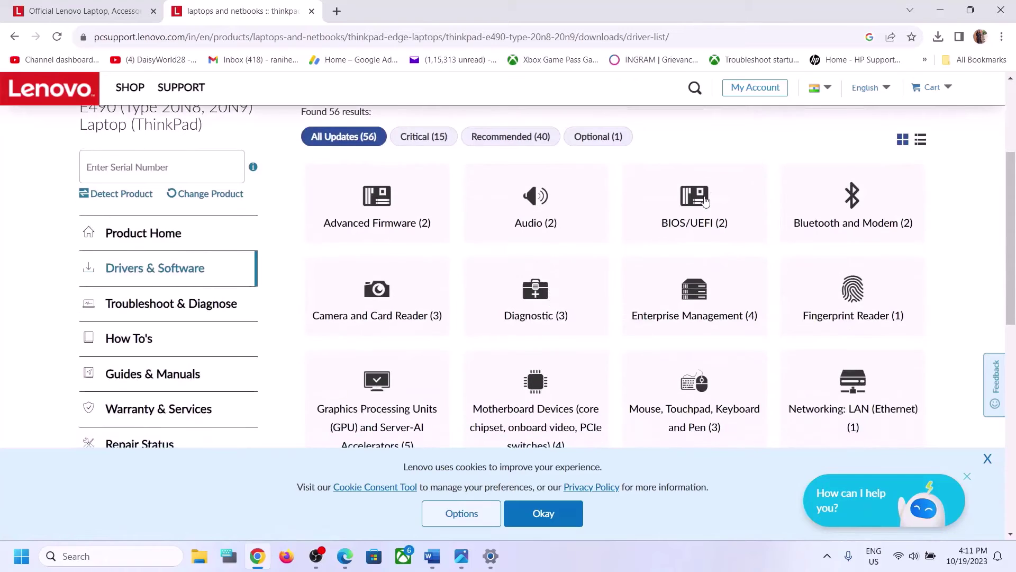
# Open the E490 BIOS/UEFI downloads (version 1.35), check Quick Settings, and return to Word
pyautogui.click(708, 203)
pyautogui.scroll(-4, 520, 318)
pyautogui.scroll(1, 520, 318)
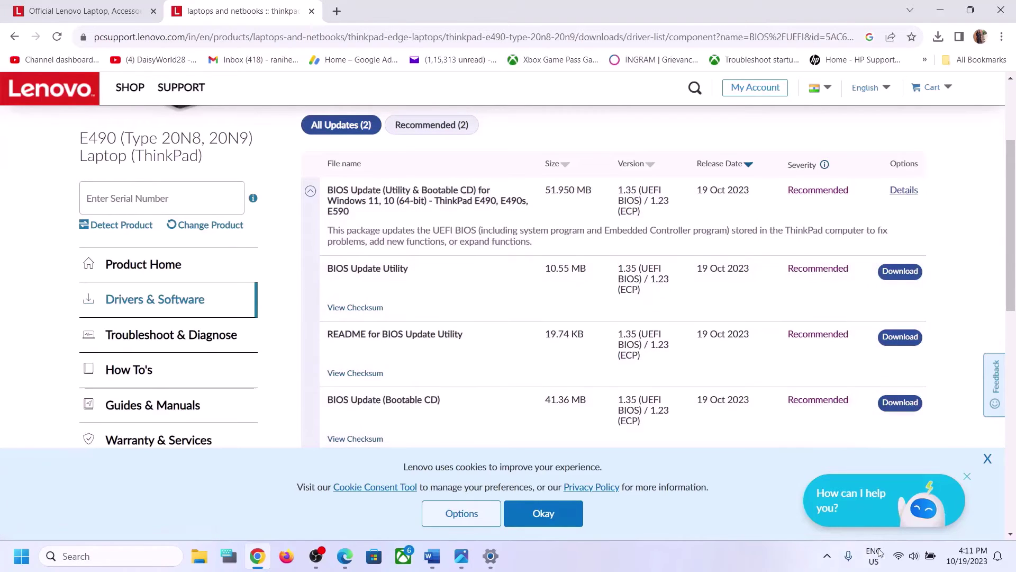
pyautogui.click(916, 562)
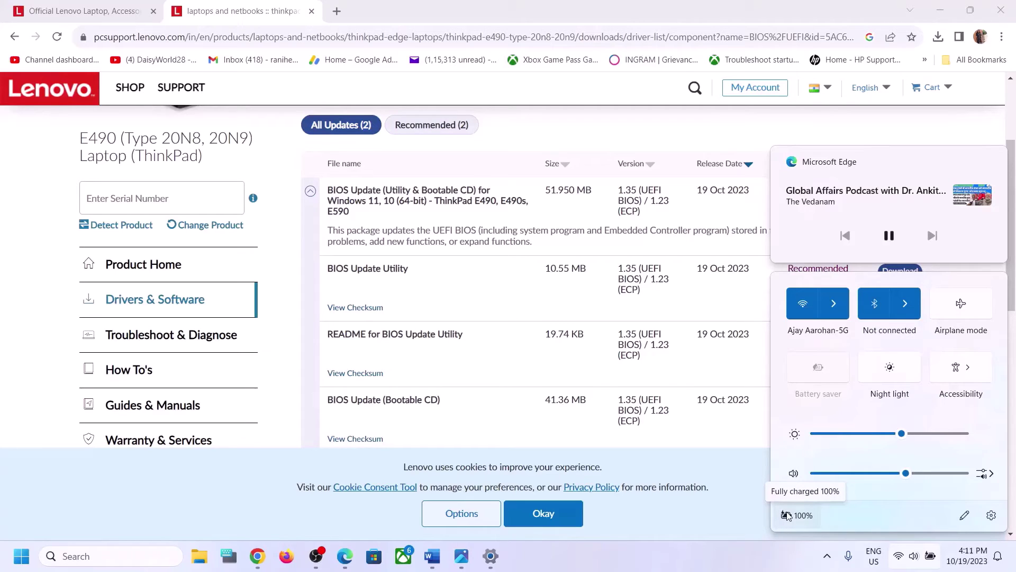
pyautogui.click(733, 564)
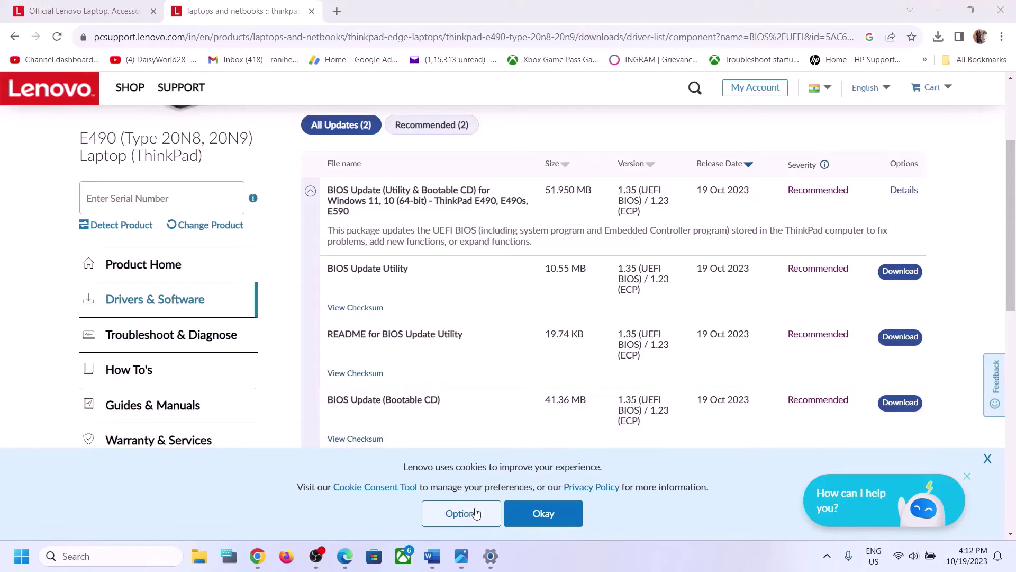
pyautogui.click(432, 555)
# Select the Windows Clean Boot heading and launch System Configuration by searching 'system'
pyautogui.scroll(-3, 363, 417)
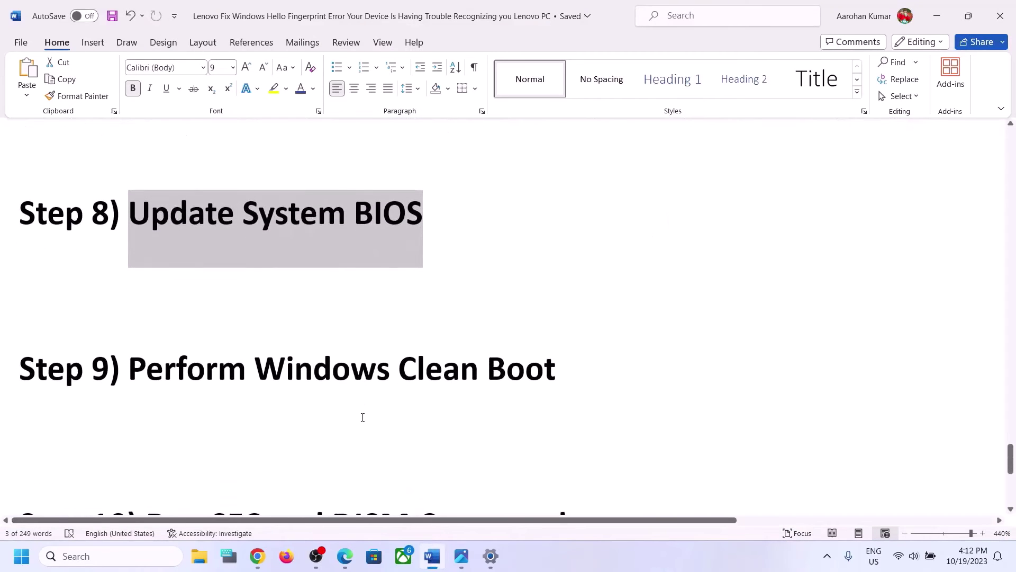
pyautogui.moveTo(254, 386); pyautogui.dragTo(562, 374)
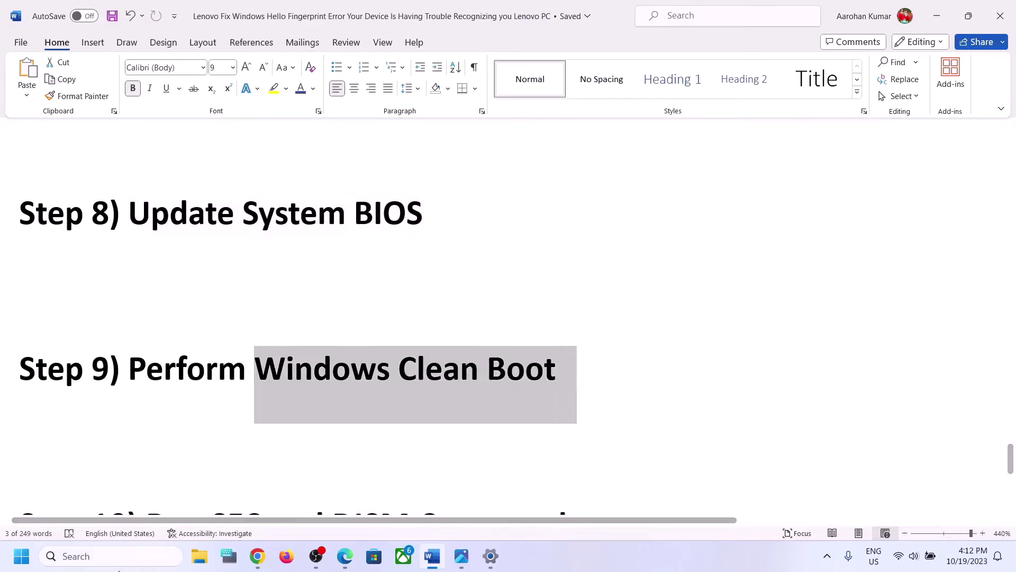
pyautogui.click(117, 560)
pyautogui.write('system')
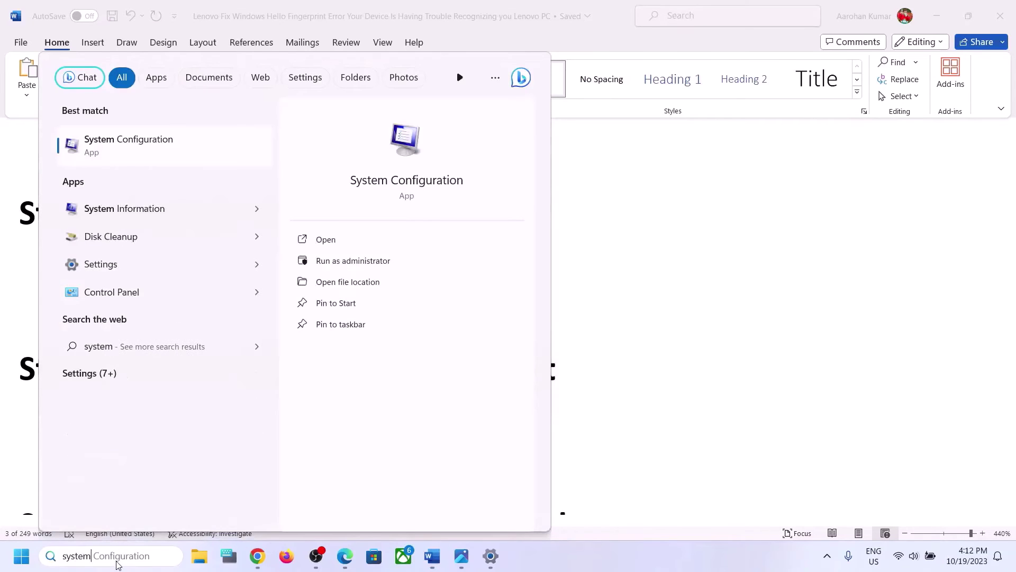
pyautogui.press('Right')
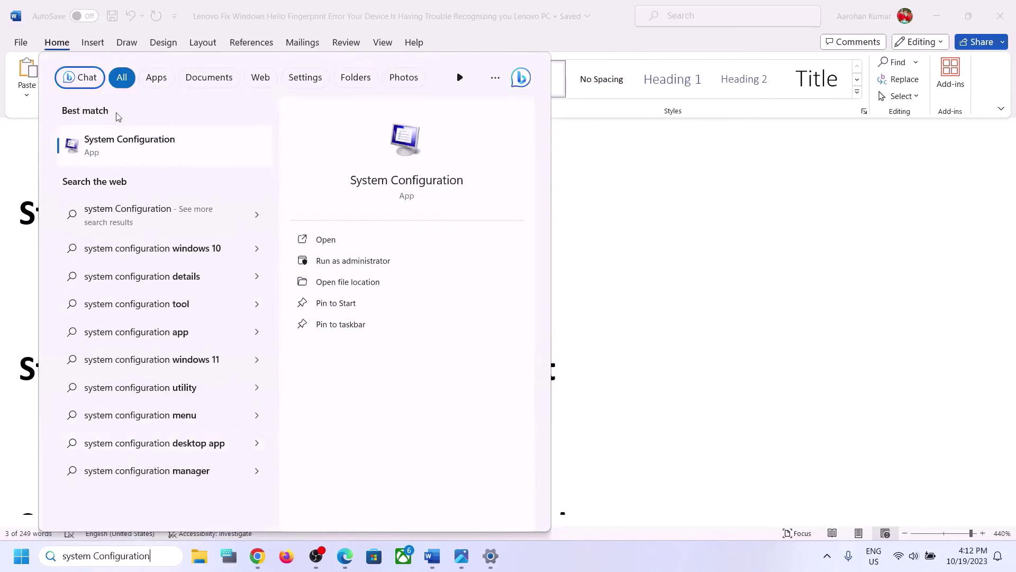
pyautogui.click(117, 136)
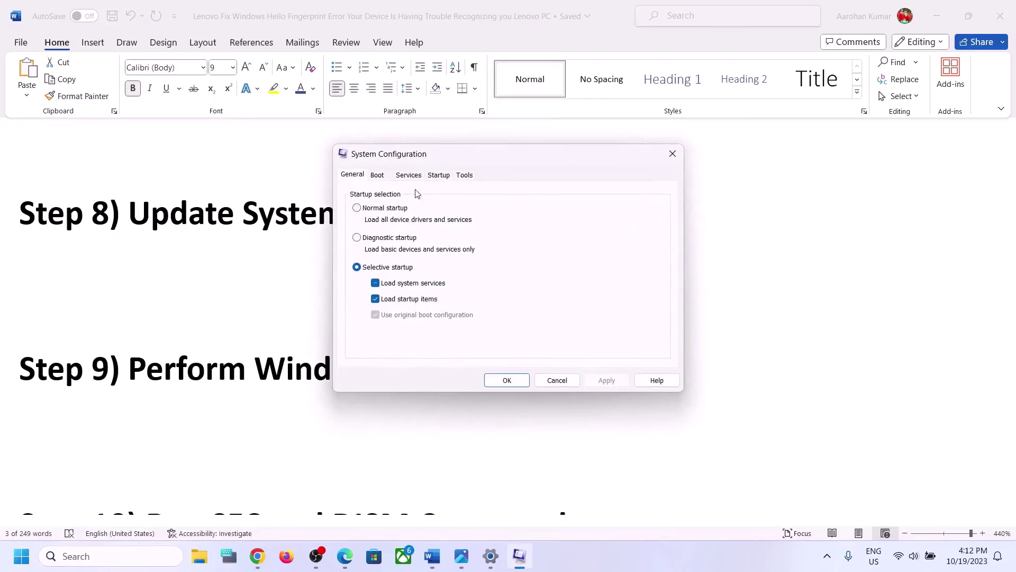
# Check Hide all Microsoft services on the Services tab, confirm with OK, and scroll Word to Step 10
pyautogui.click(408, 175)
pyautogui.click(348, 357)
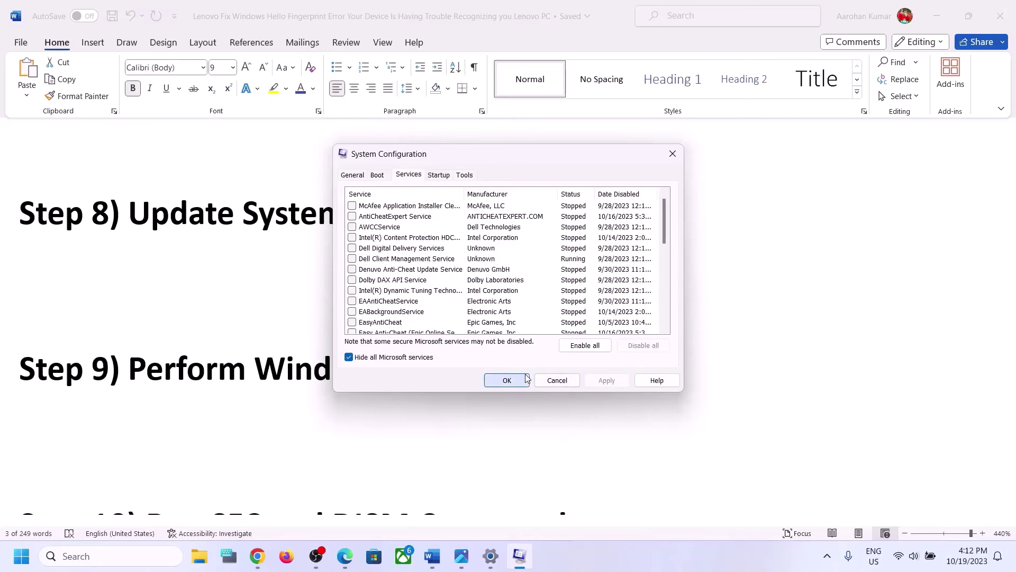
pyautogui.click(507, 380)
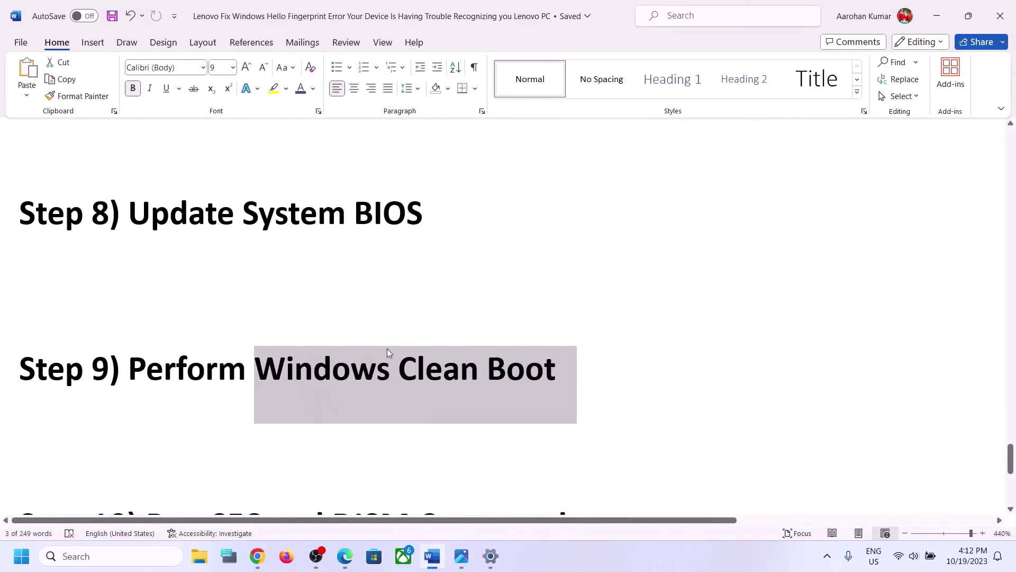
pyautogui.scroll(-2, 387, 349)
pyautogui.scroll(-4, 387, 348)
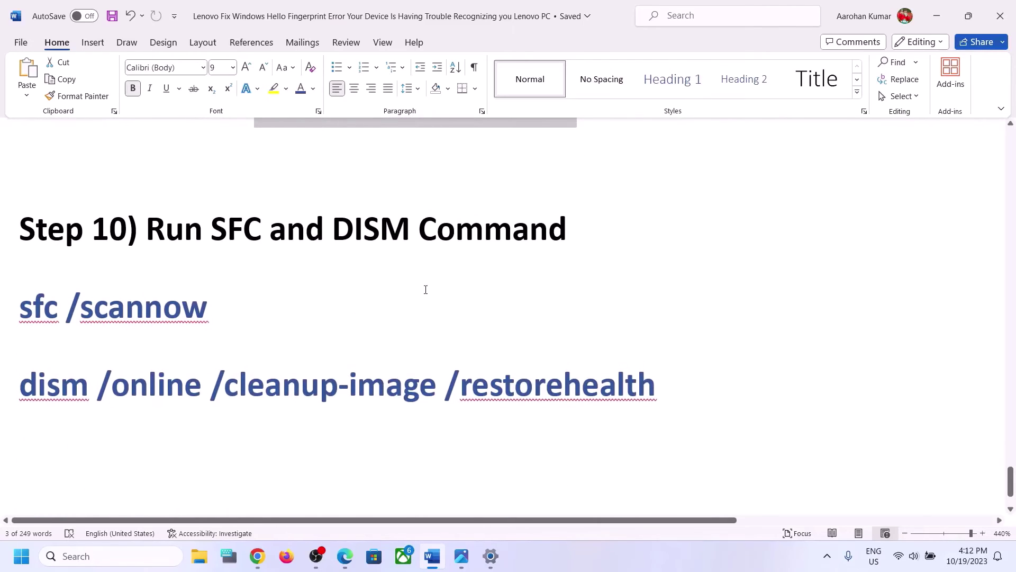
# Copy the sfc /scannow line and run it in an administrator Command Prompt
pyautogui.moveTo(231, 311); pyautogui.dragTo(4, 304)
pyautogui.hotkey('ctrl', 'c')
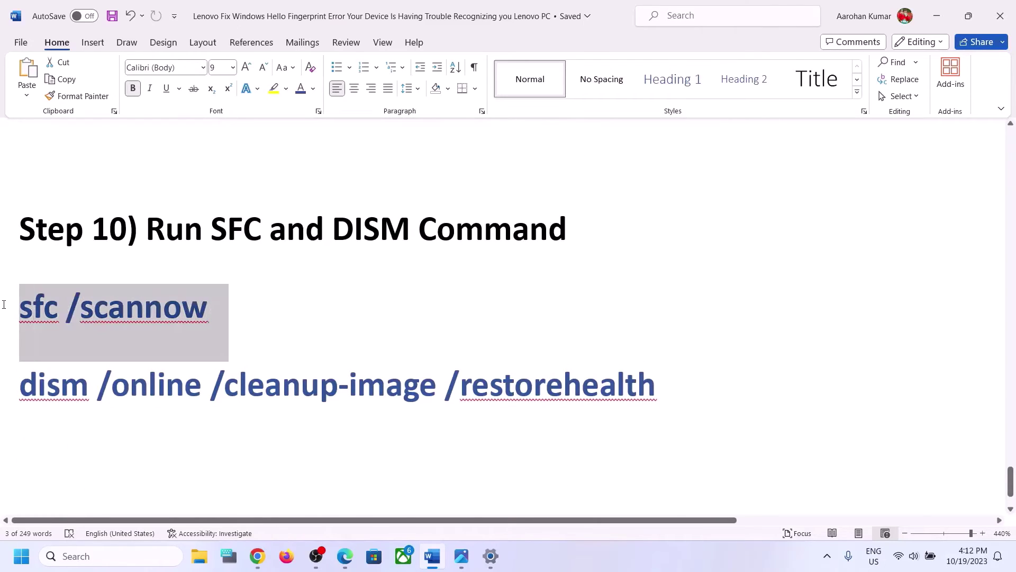
pyautogui.click(76, 557)
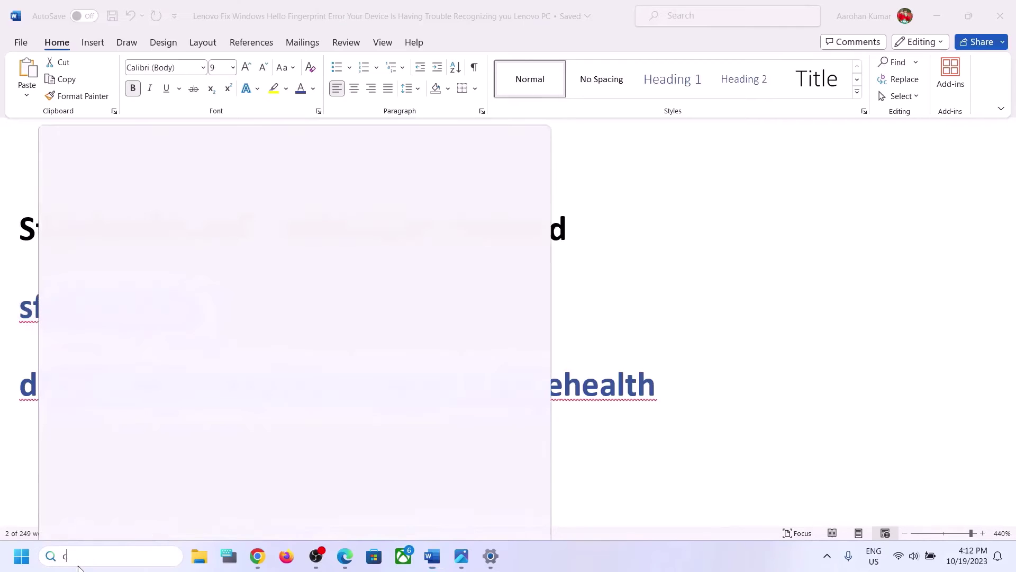
pyautogui.write('cmd')
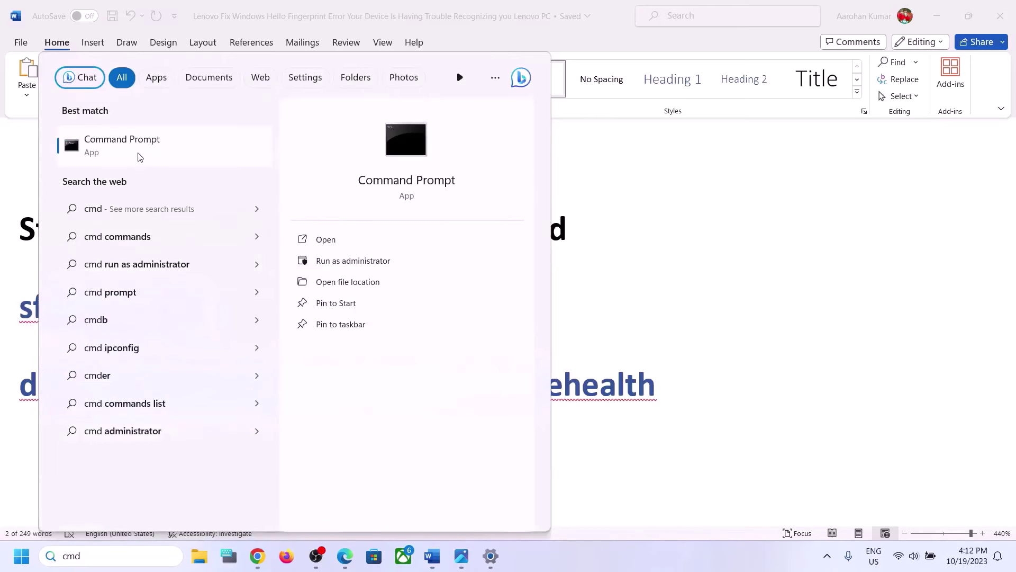
pyautogui.rightClick(135, 157)
pyautogui.click(193, 168)
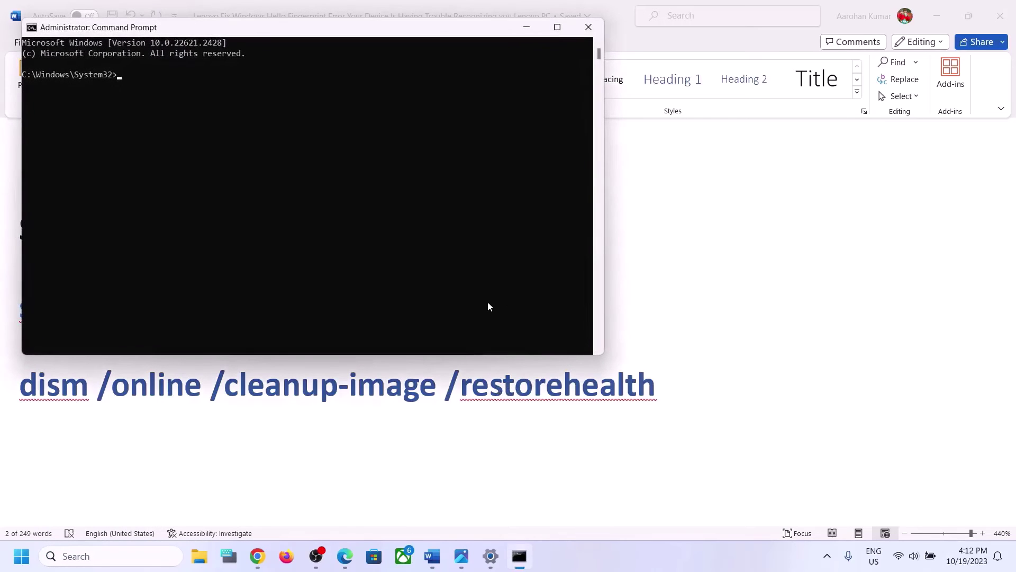
pyautogui.hotkey('ctrl', 'v')
pyautogui.press('Return')
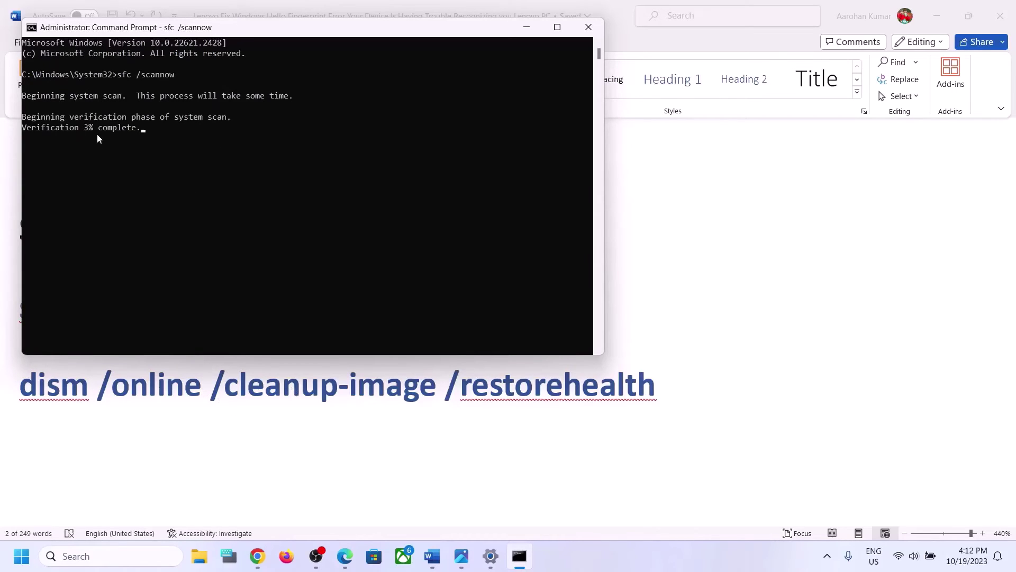
# Select the DISM command line in Word while the scan runs, then open the Start menu
pyautogui.click(205, 374)
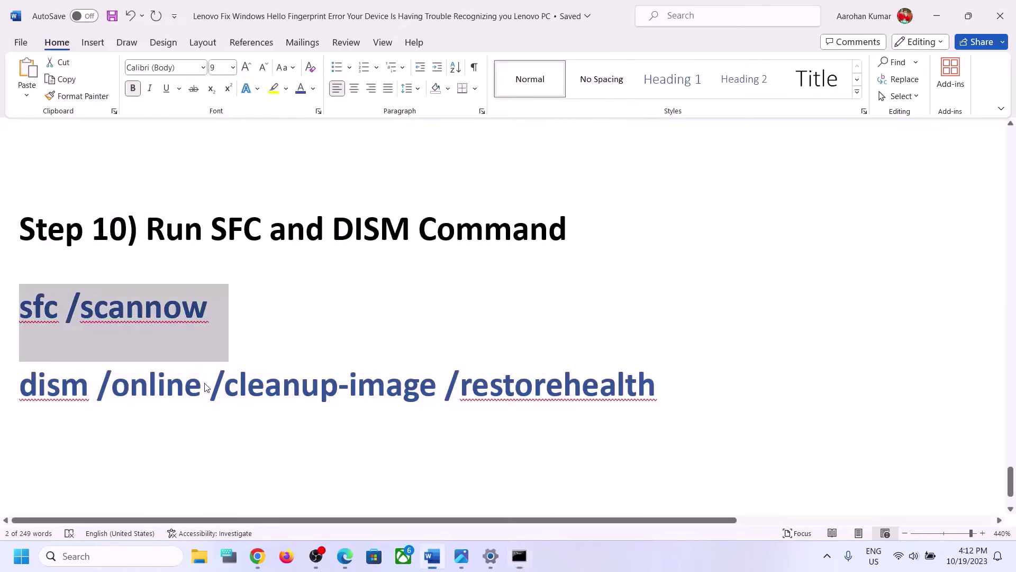
pyautogui.doubleClick(205, 385)
pyautogui.tripleClick(206, 386)
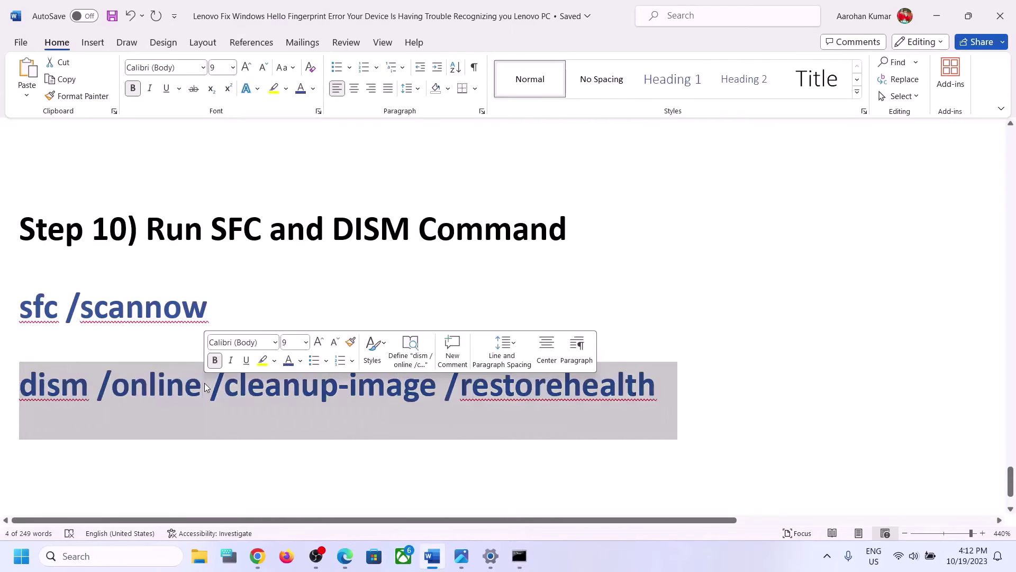
pyautogui.click(519, 562)
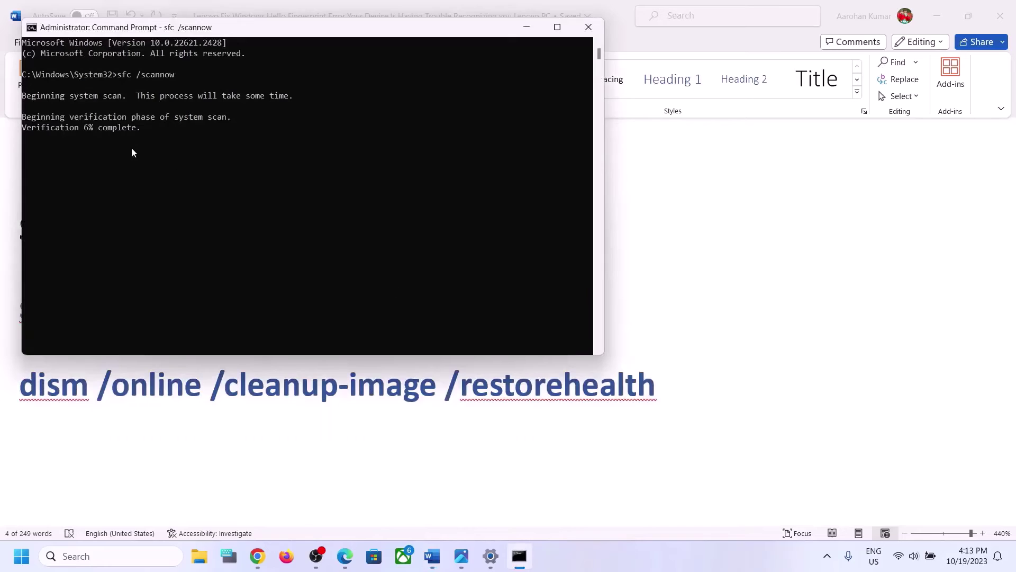
pyautogui.click(285, 411)
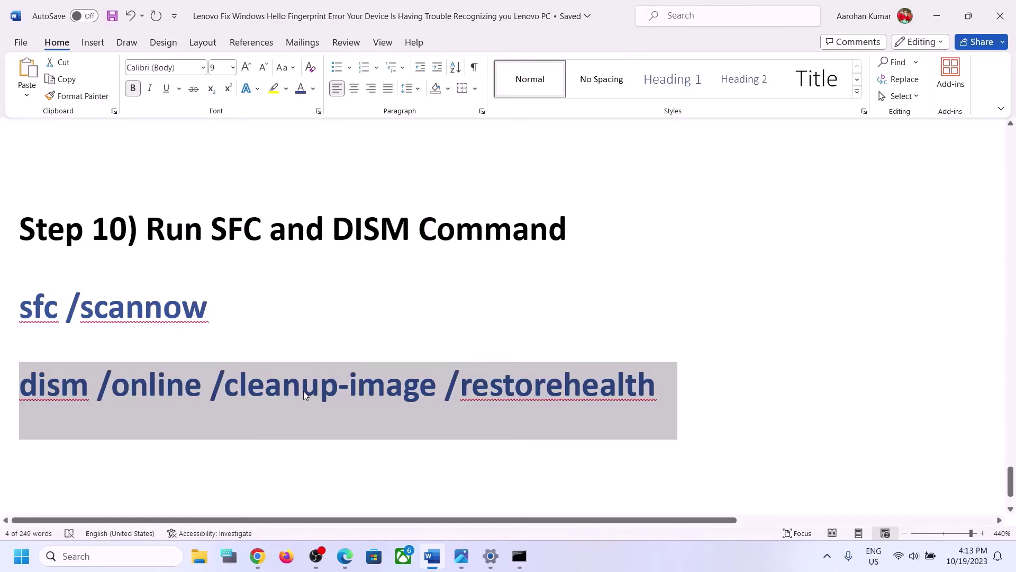
pyautogui.click(22, 556)
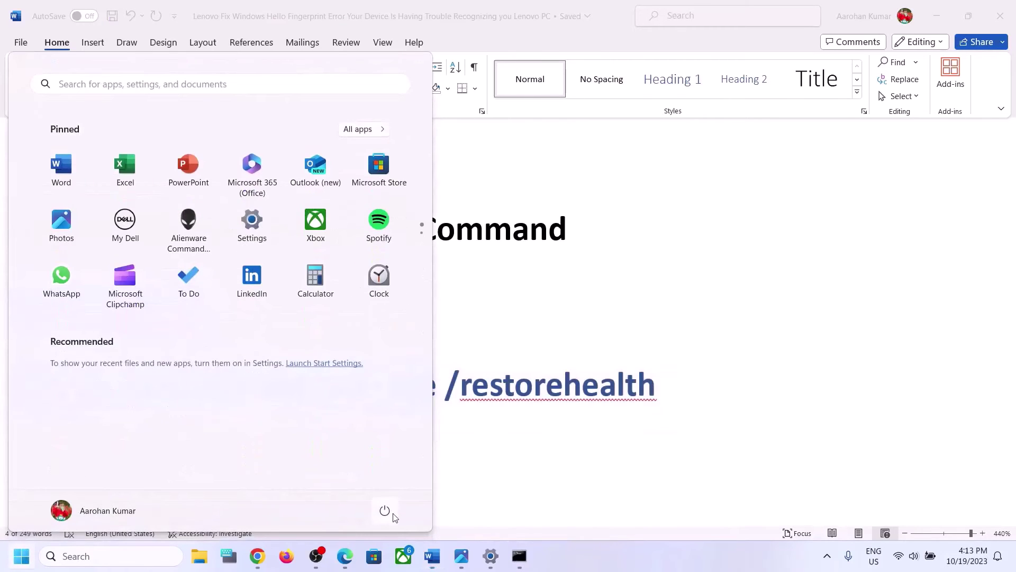
# Open the Start menu's power options, then dismiss them and the Start menu without choosing anything
pyautogui.click(385, 511)
pyautogui.click(630, 398)
pyautogui.click(562, 382)
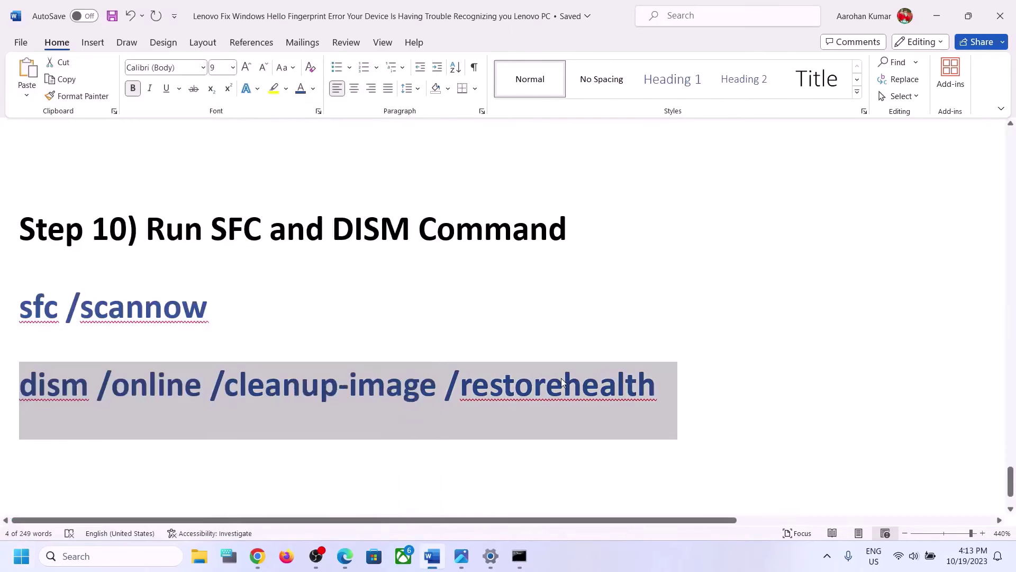
# Select the Step 11 'Create a new local account' heading in Word, then show Settings' Accounts page
pyautogui.scroll(-2, 562, 382)
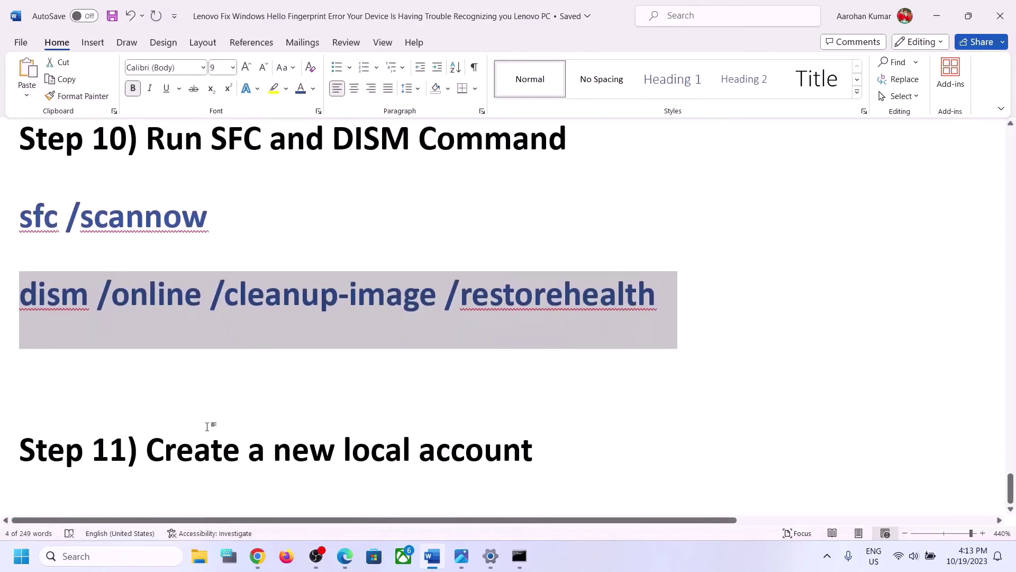
pyautogui.moveTo(146, 449); pyautogui.dragTo(325, 434)
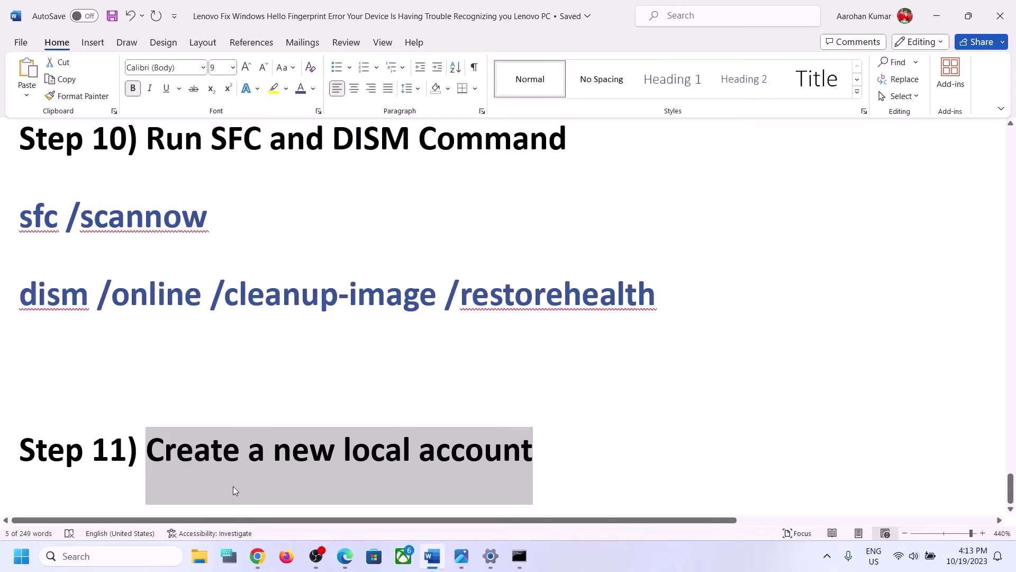
pyautogui.hotkey('alt', 'Tab')
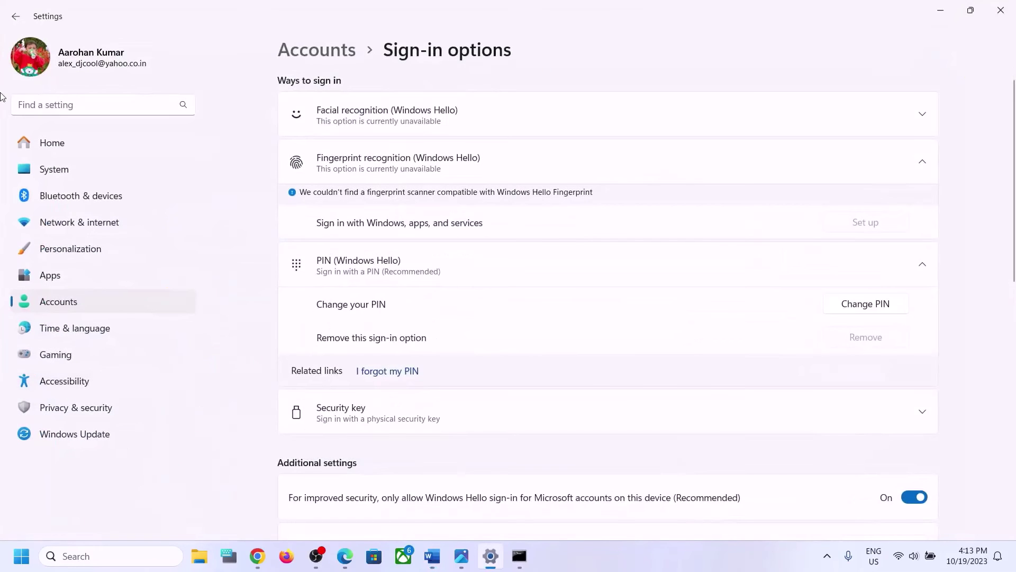
pyautogui.click(50, 303)
# Start adding an Other user without sign-in details or a Microsoft account
pyautogui.scroll(-1, 434, 338)
pyautogui.scroll(-5, 434, 338)
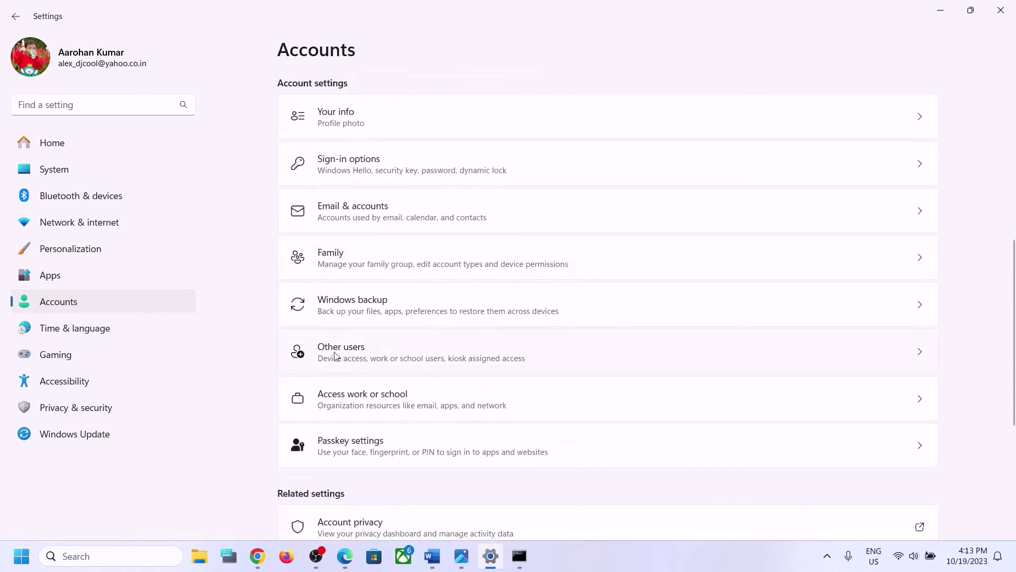
pyautogui.click(379, 349)
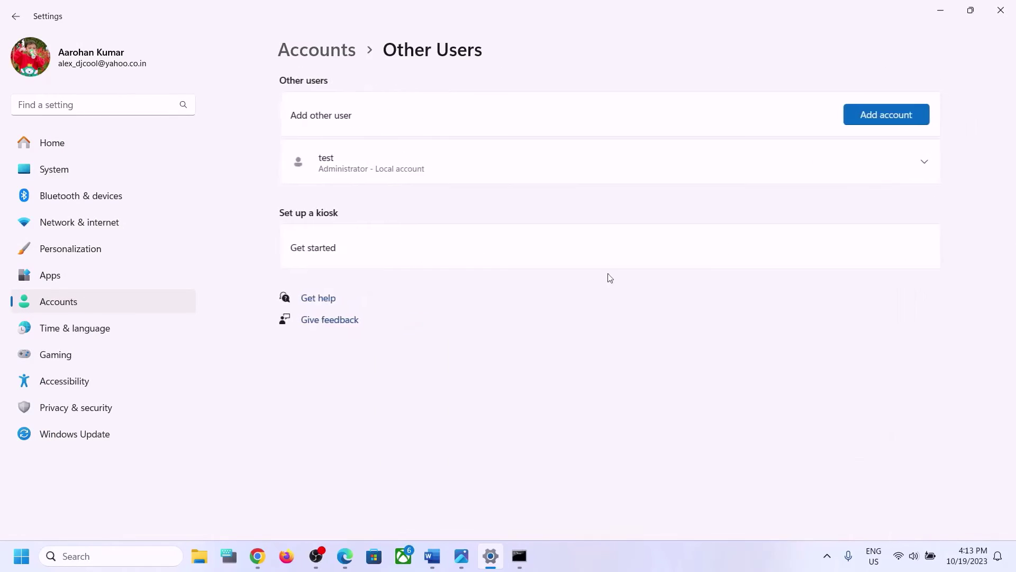
pyautogui.click(897, 114)
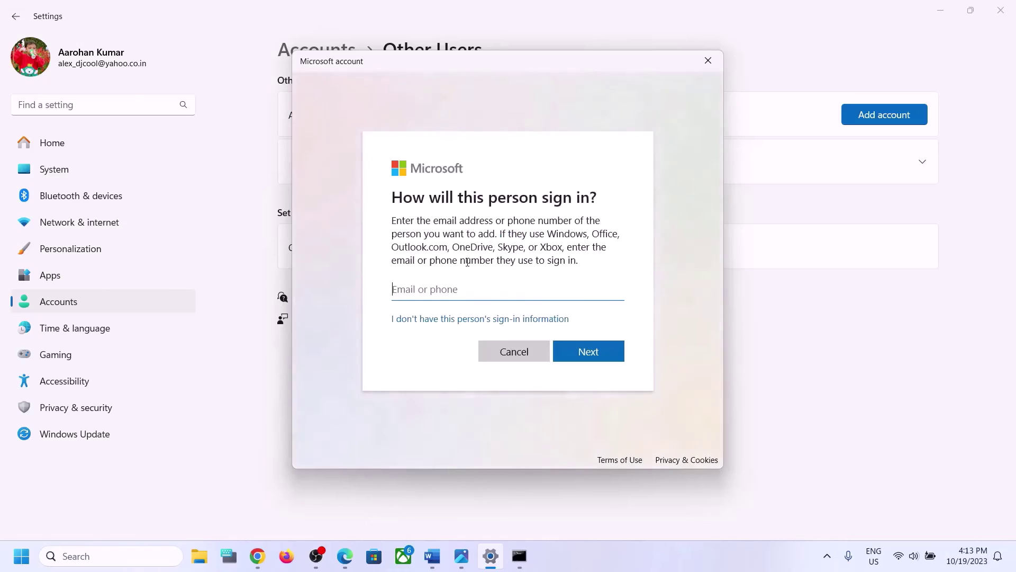
pyautogui.click(437, 319)
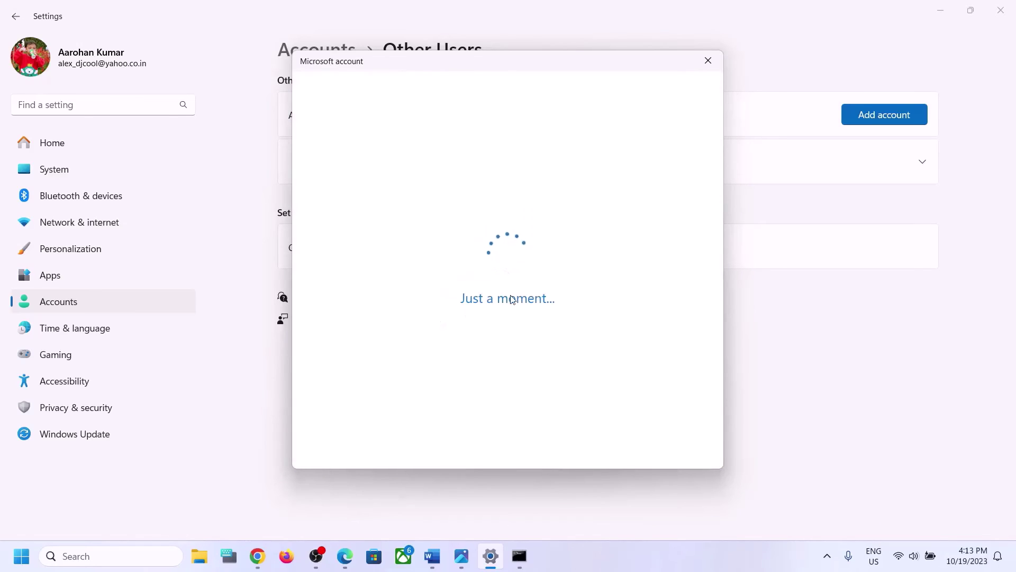
pyautogui.click(449, 301)
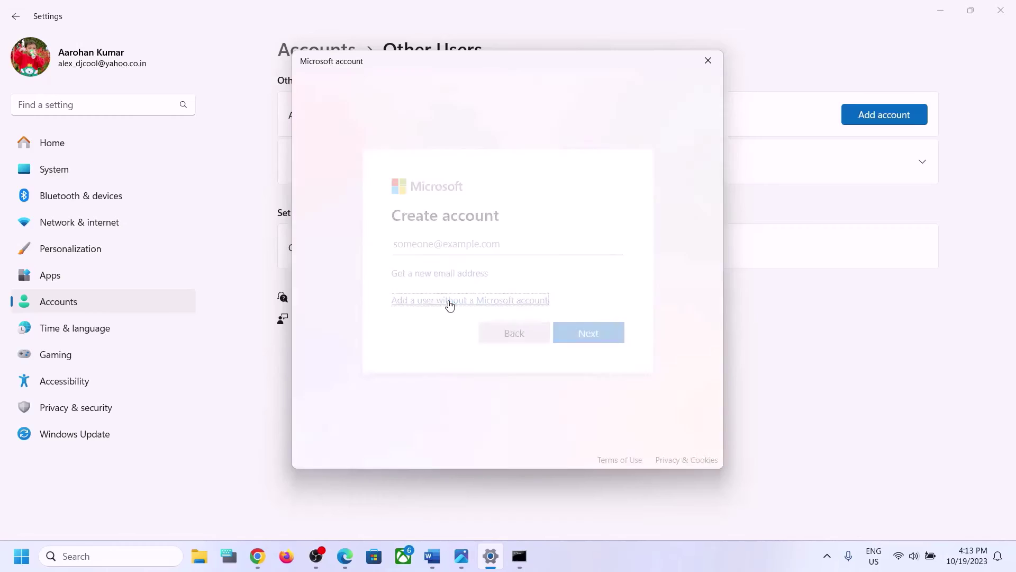
# Enter the user name test1 and the account password twice
pyautogui.write('test1')
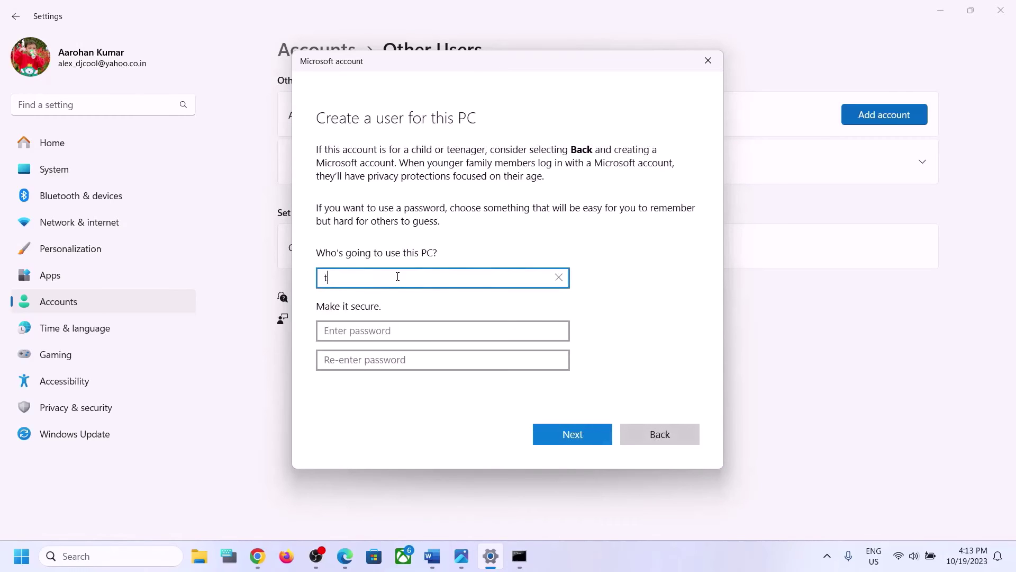
pyautogui.click(369, 331)
pyautogui.write('test')
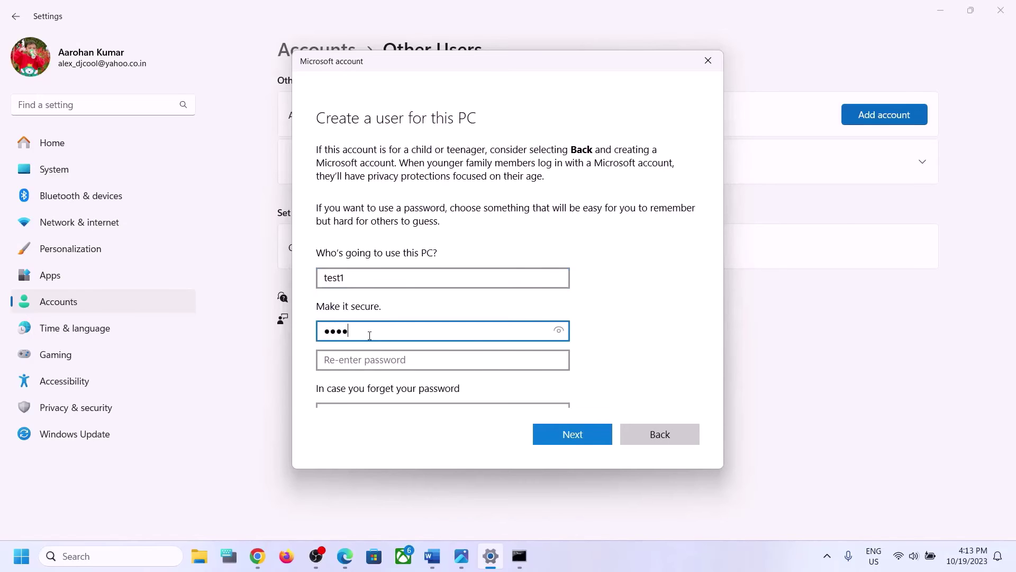
pyautogui.click(351, 356)
pyautogui.write('tes')
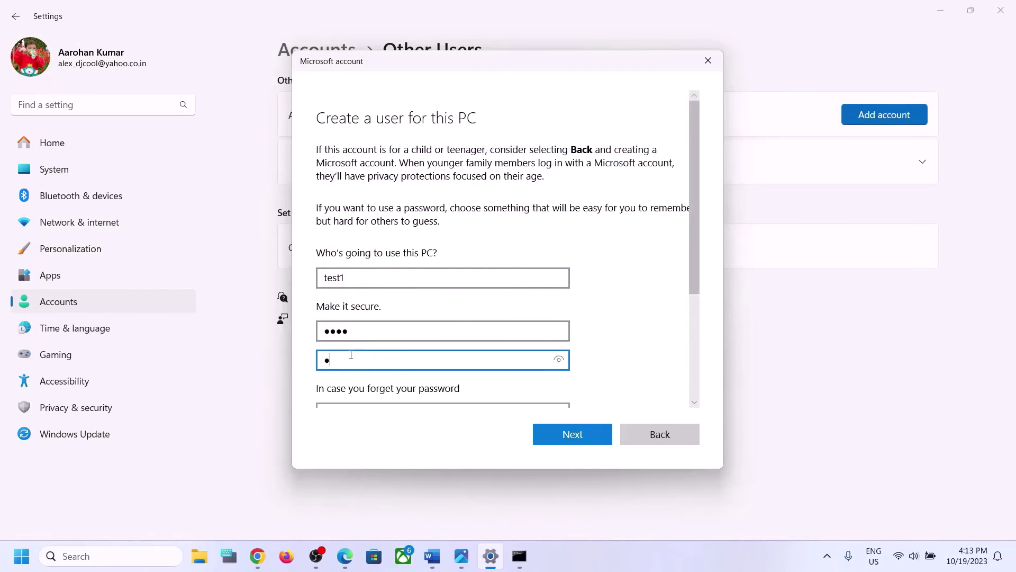
pyautogui.write('t')
# Answer the first pet's name, birth city and childhood nickname security questions, then finish creating test1
pyautogui.scroll(-3, 352, 357)
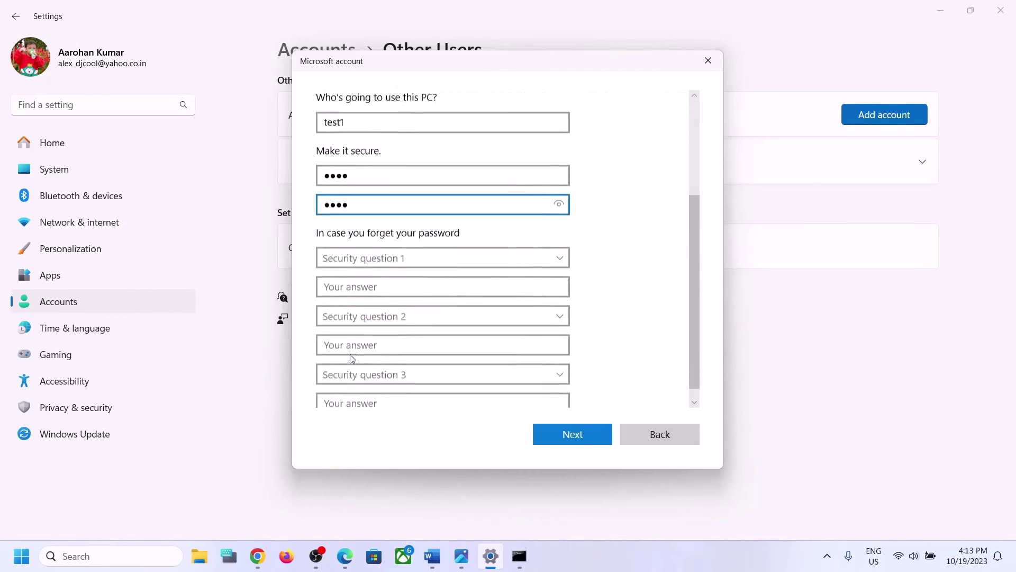
pyautogui.click(387, 255)
pyautogui.click(389, 263)
pyautogui.click(376, 278)
pyautogui.write('test')
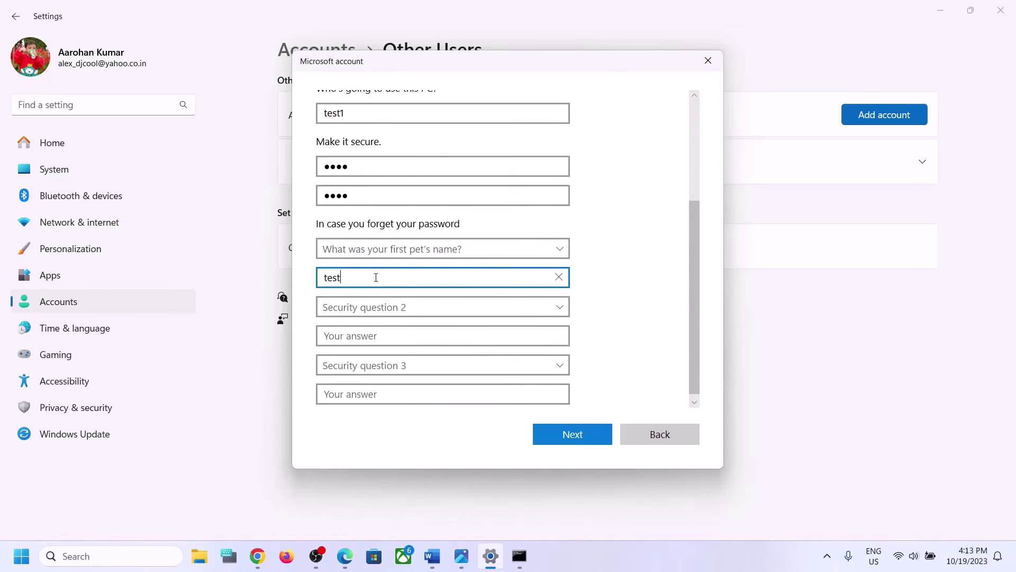
pyautogui.click(367, 310)
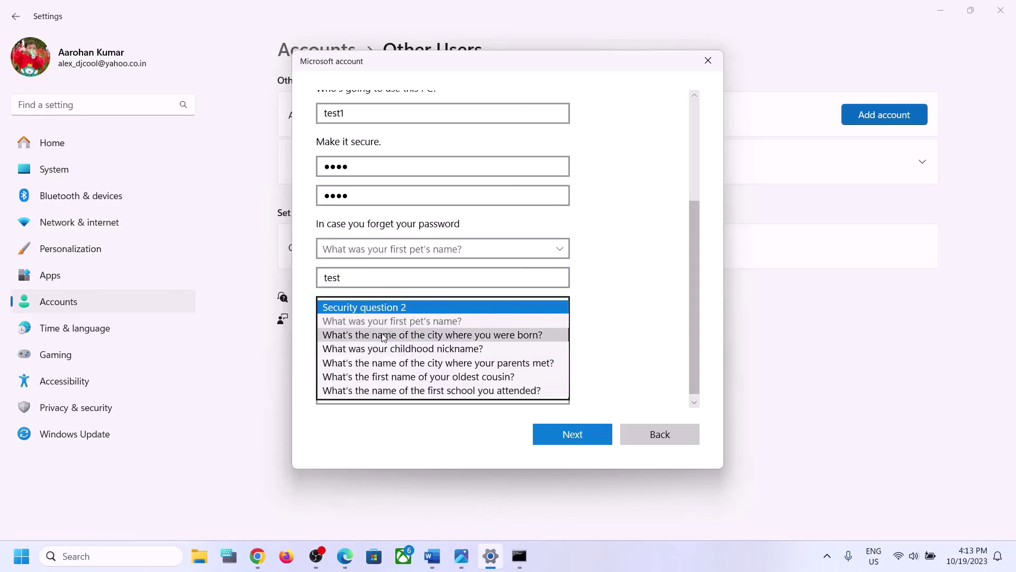
pyautogui.click(383, 336)
pyautogui.click(358, 334)
pyautogui.write('test')
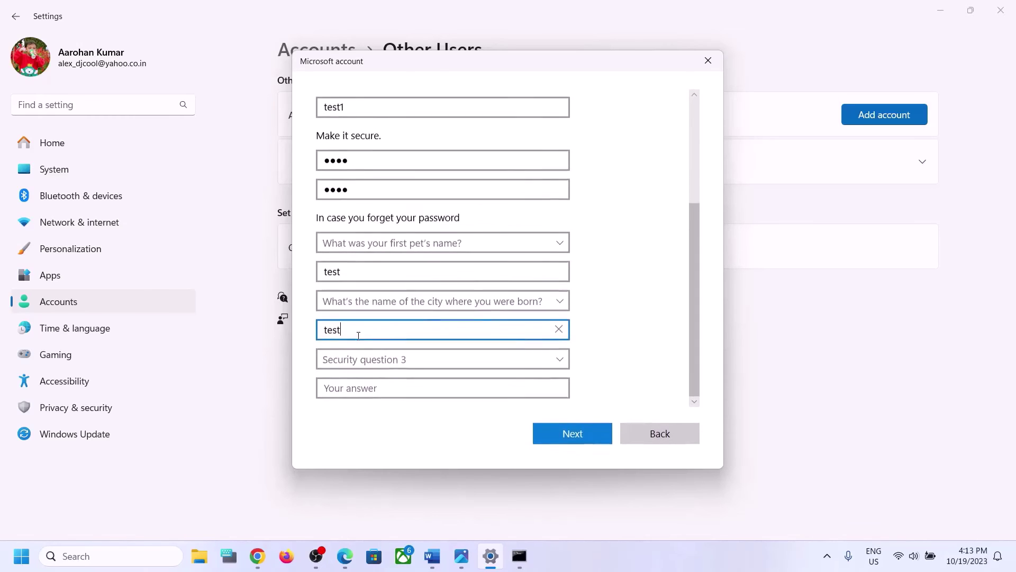
pyautogui.click(364, 365)
pyautogui.click(365, 402)
pyautogui.click(353, 390)
pyautogui.write('test')
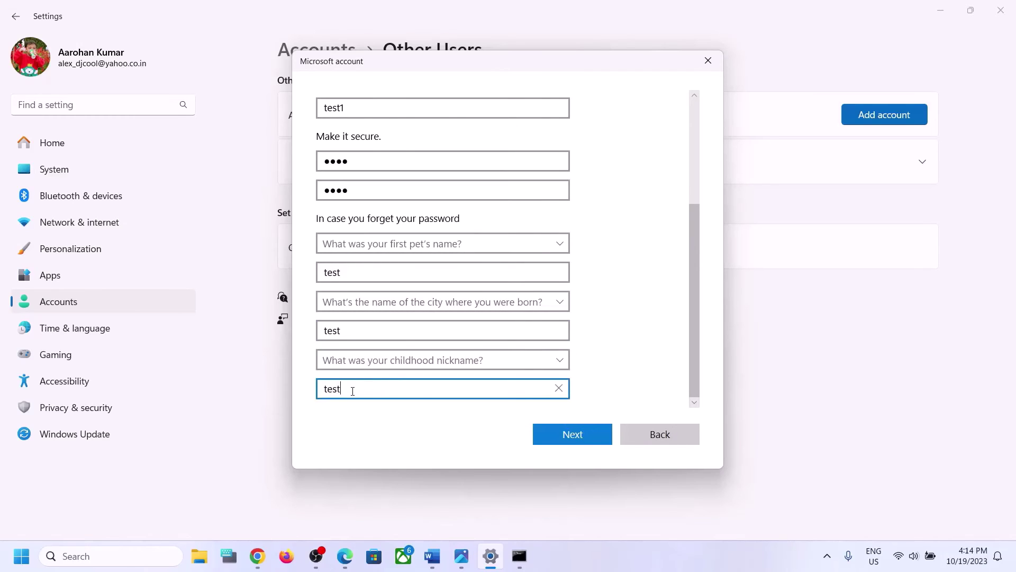
pyautogui.click(562, 429)
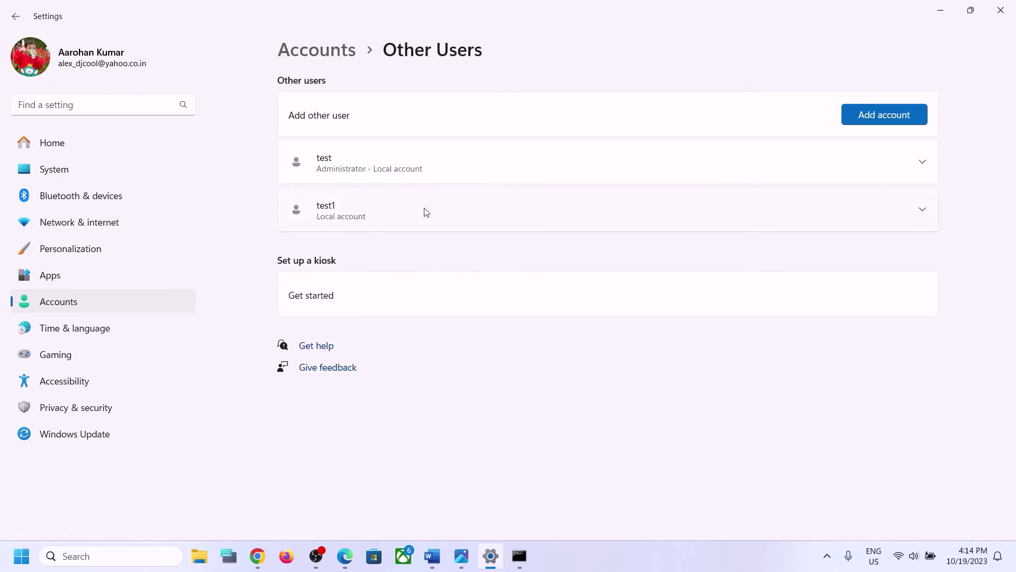
# Change the test1 account type to Administrator
pyautogui.click(923, 213)
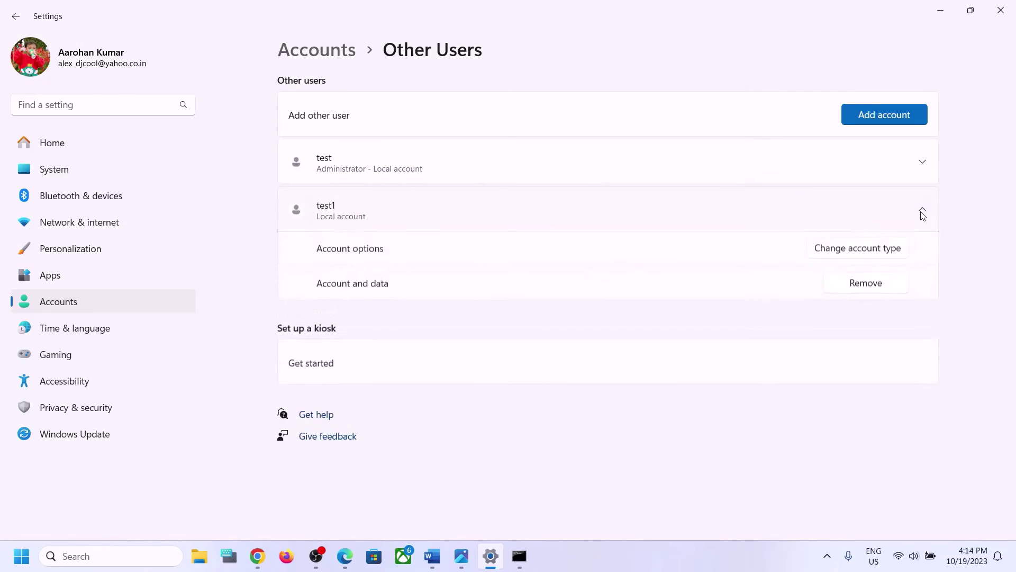
pyautogui.click(865, 253)
pyautogui.click(385, 294)
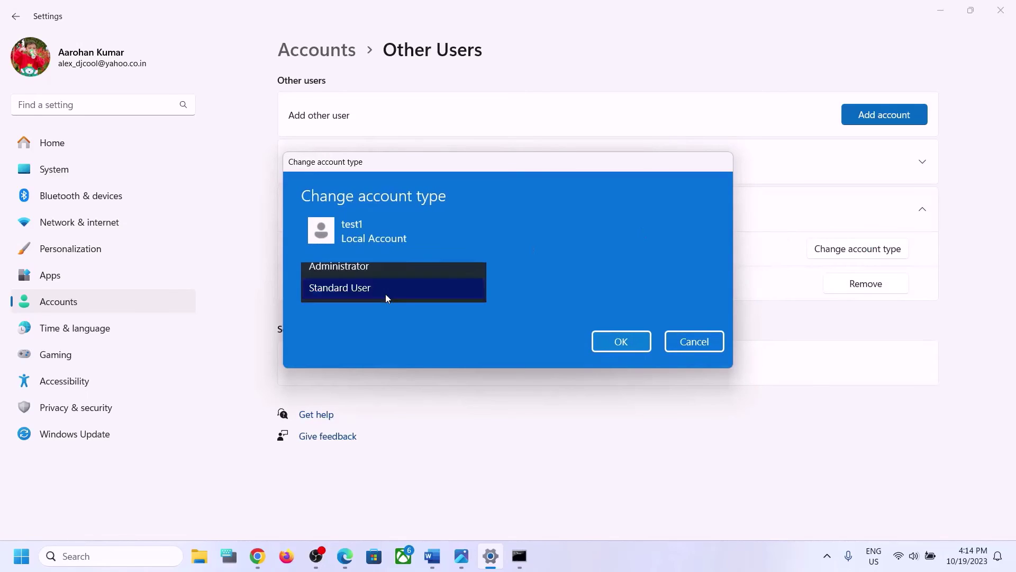
pyautogui.click(367, 271)
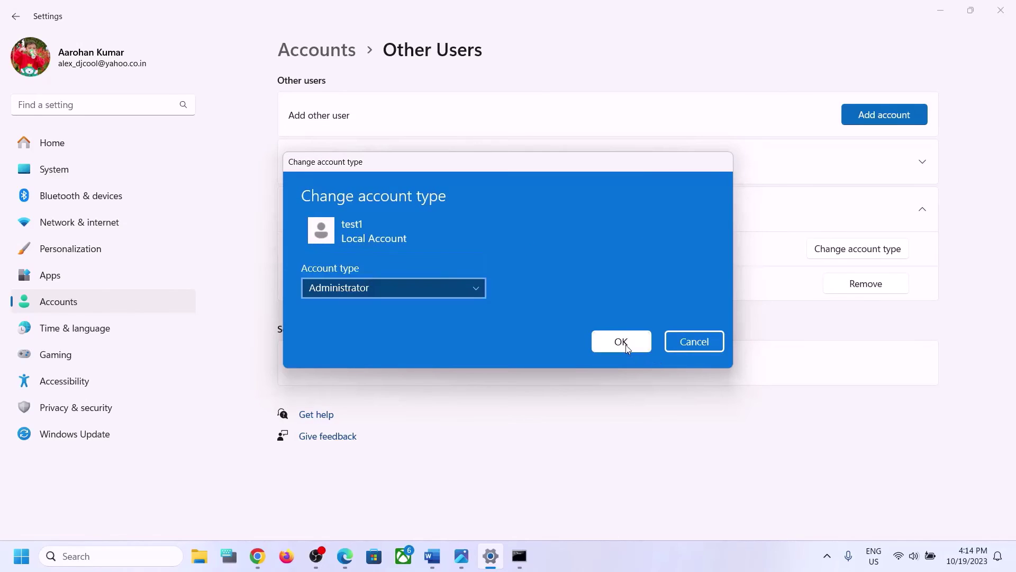
pyautogui.click(622, 342)
# Confirm test1 appears in the Start menu user list, then return to the Word guide
pyautogui.click(22, 558)
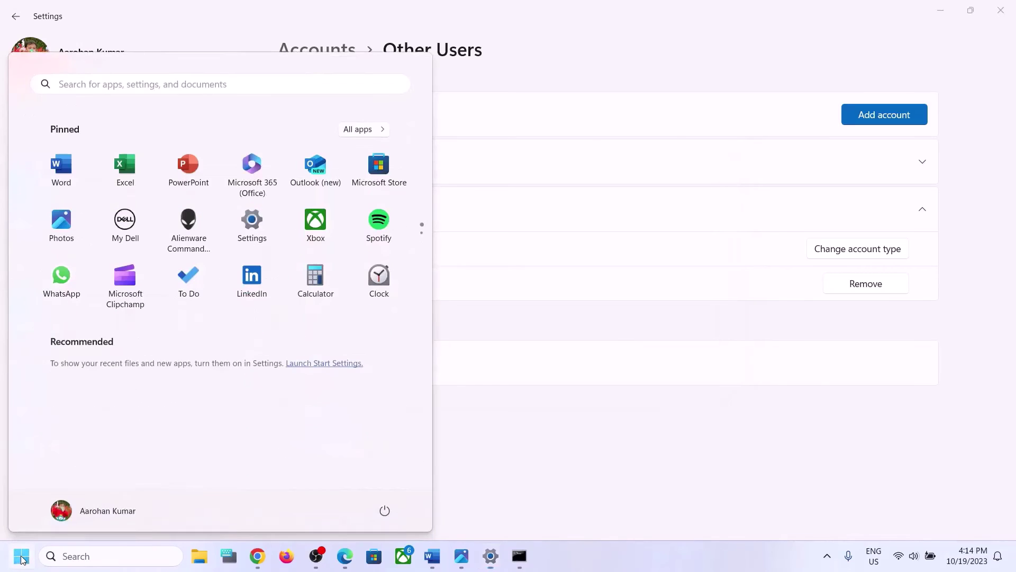
pyautogui.click(89, 511)
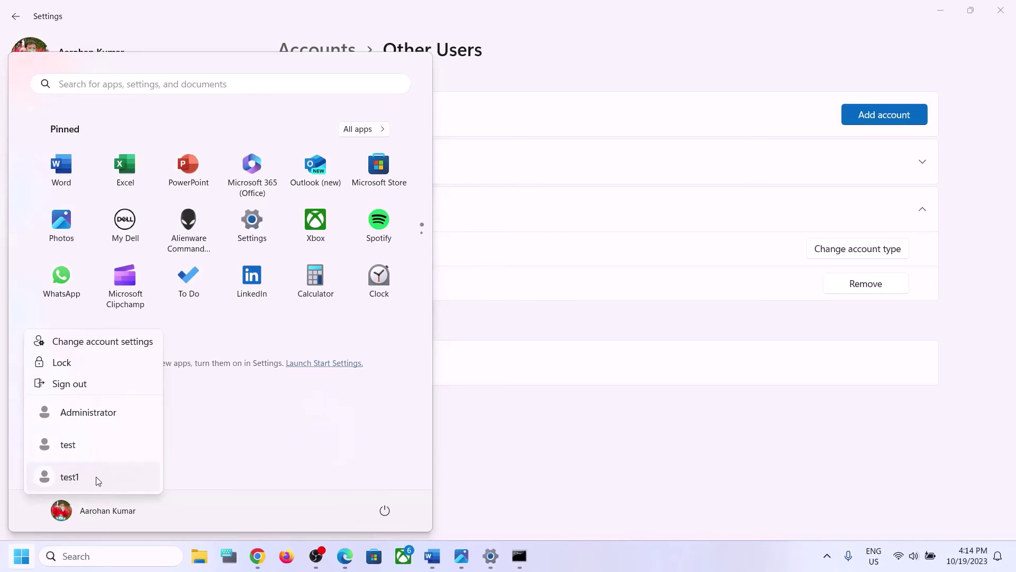
pyautogui.press('Escape')
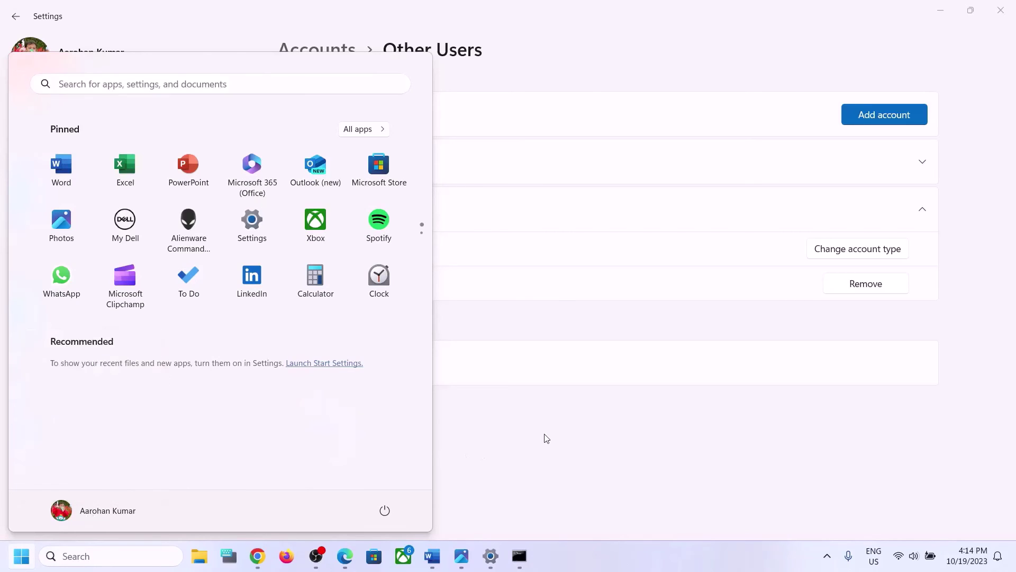
pyautogui.press('Escape')
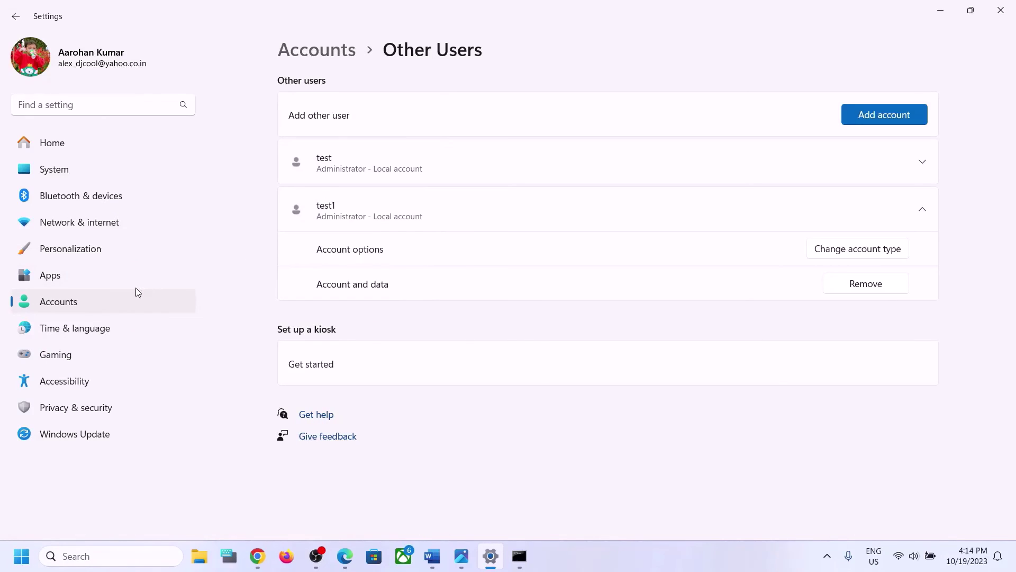
pyautogui.click(436, 560)
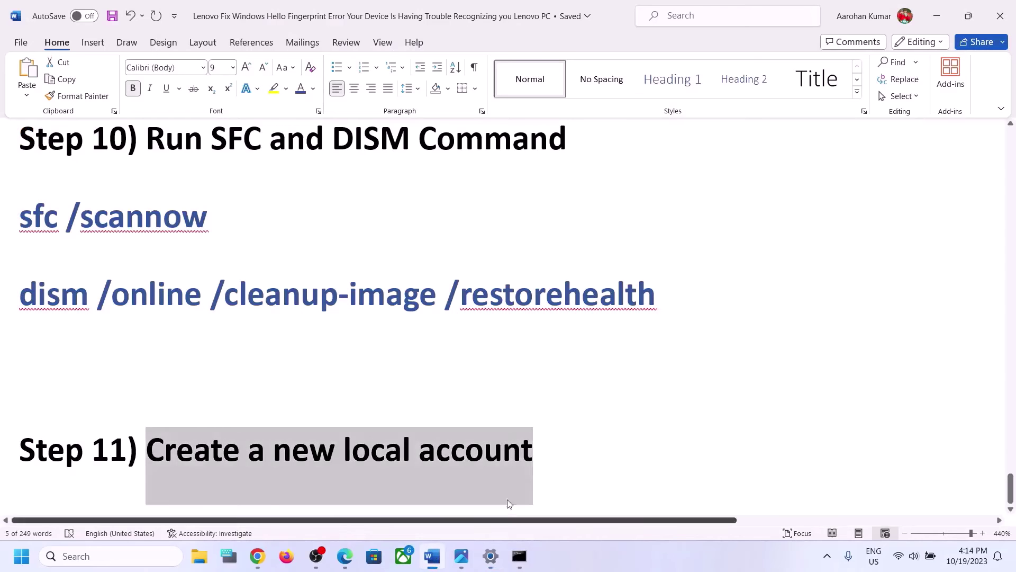
# Add the line 'Create a backup before reset ()' below the Step 11 heading, cursor inside the parentheses
pyautogui.click(584, 452)
pyautogui.press('Return')
pyautogui.scroll(-1, 583, 451)
pyautogui.write('Cr')
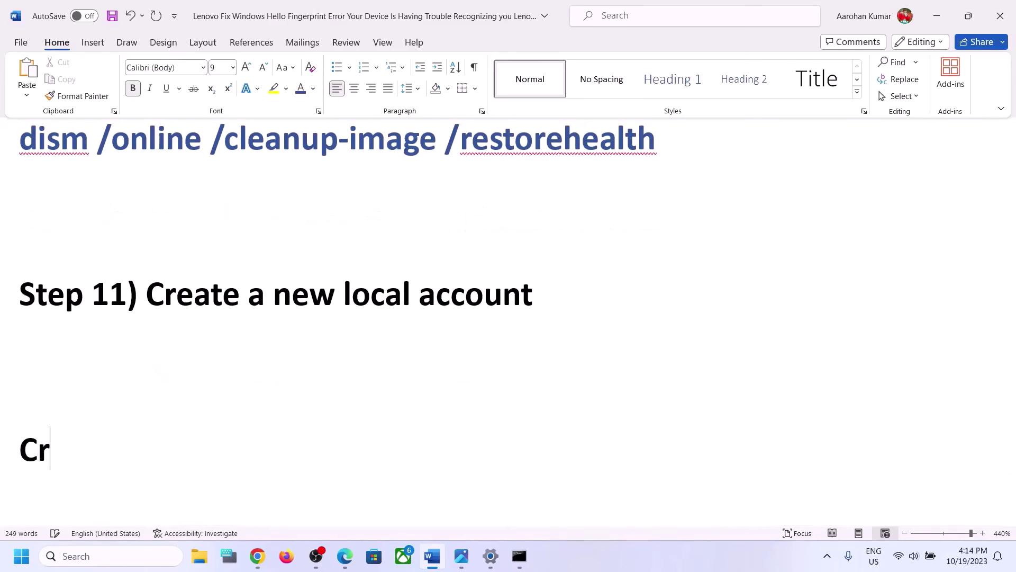
pyautogui.write('eate a b')
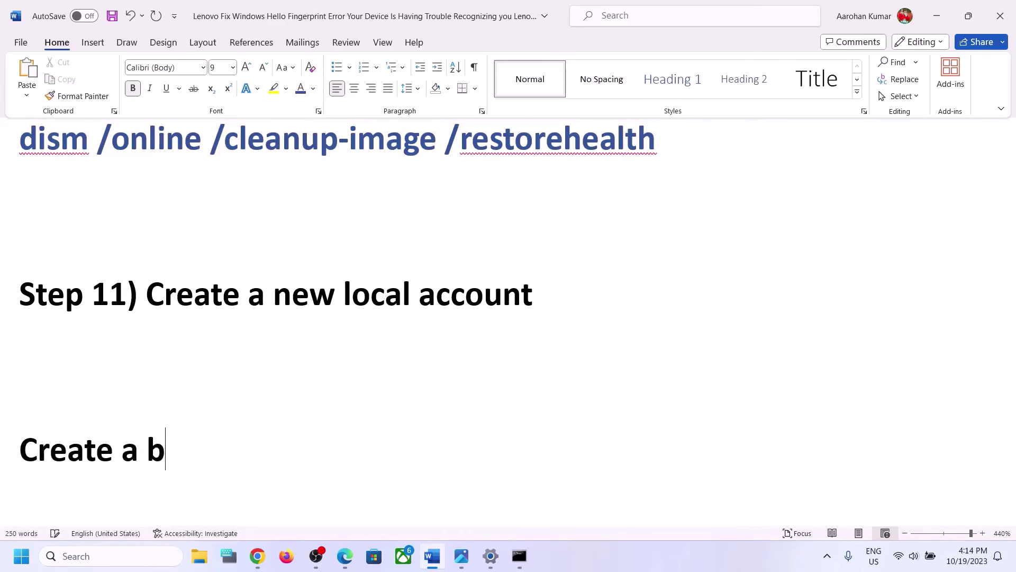
pyautogui.write('ackup be')
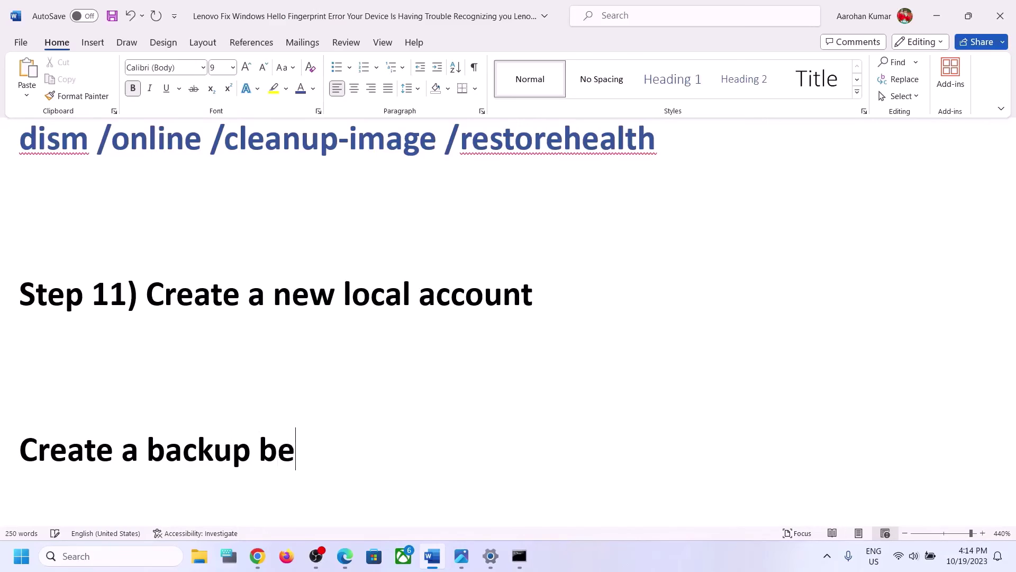
pyautogui.write('fore ')
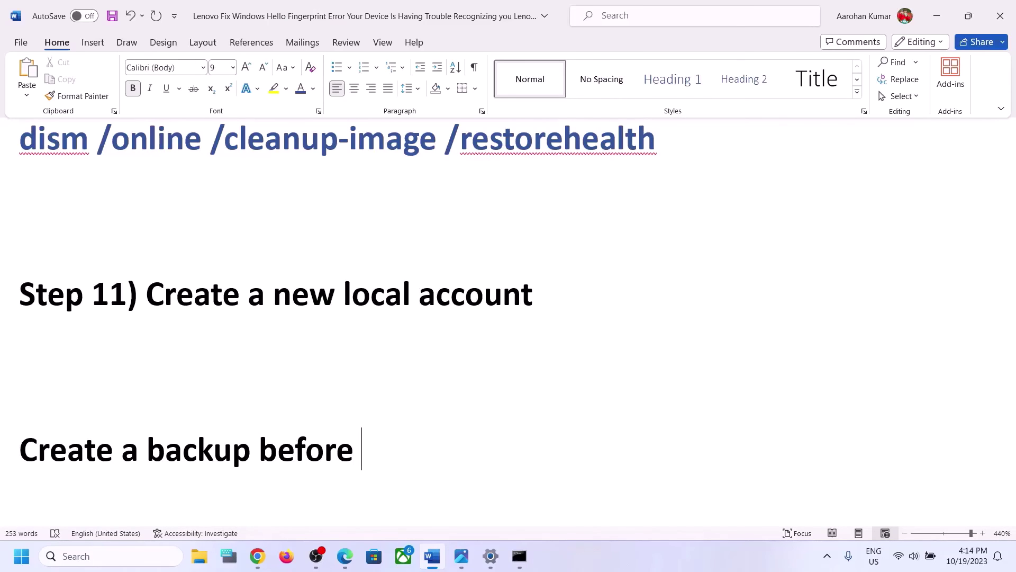
pyautogui.write('reset')
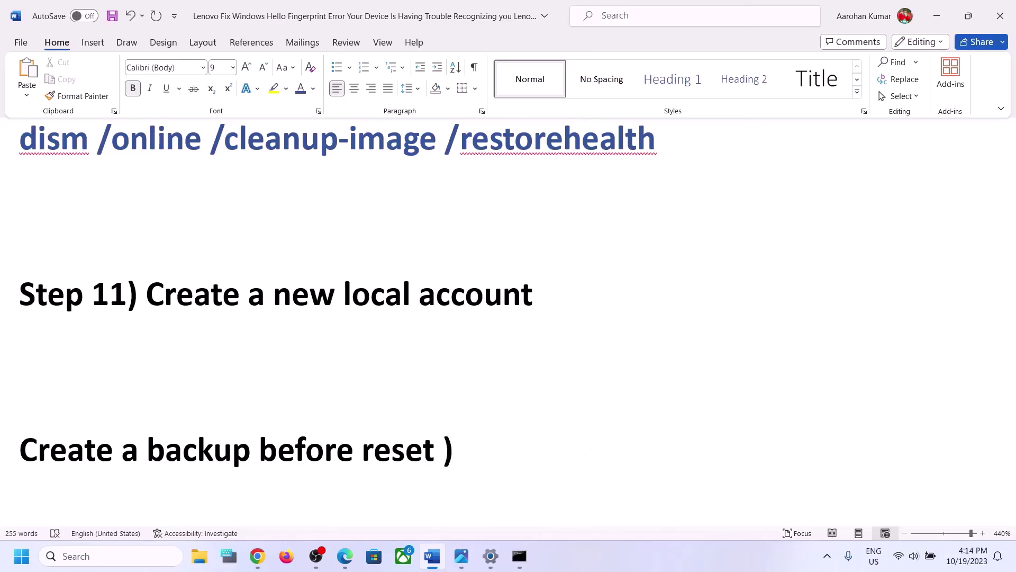
pyautogui.write(' ()')
pyautogui.press('Left')
pyautogui.hotkey('alt', 'Tab')
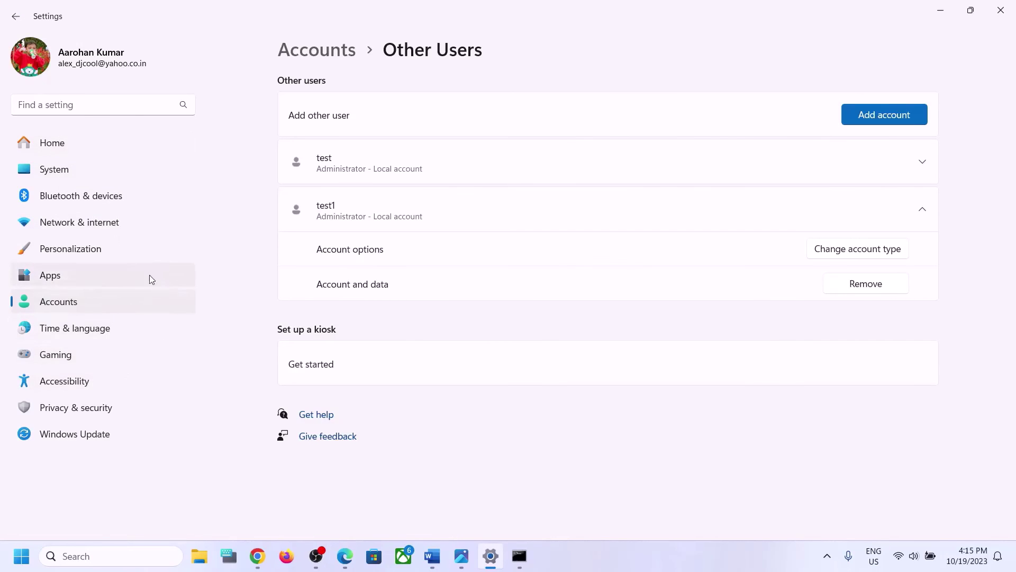
# Go to the Recovery page via Windows Update's Advanced options
pyautogui.click(87, 435)
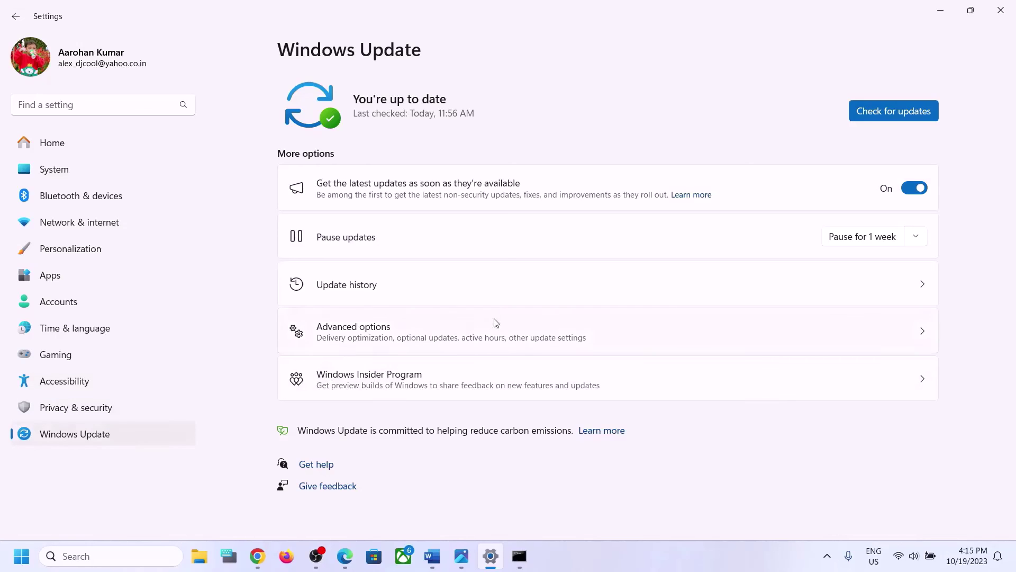
pyautogui.click(425, 342)
pyautogui.scroll(-3, 426, 344)
pyautogui.click(339, 373)
# Start Reset this PC, choose Keep my files, then cancel before anything resets
pyautogui.click(868, 217)
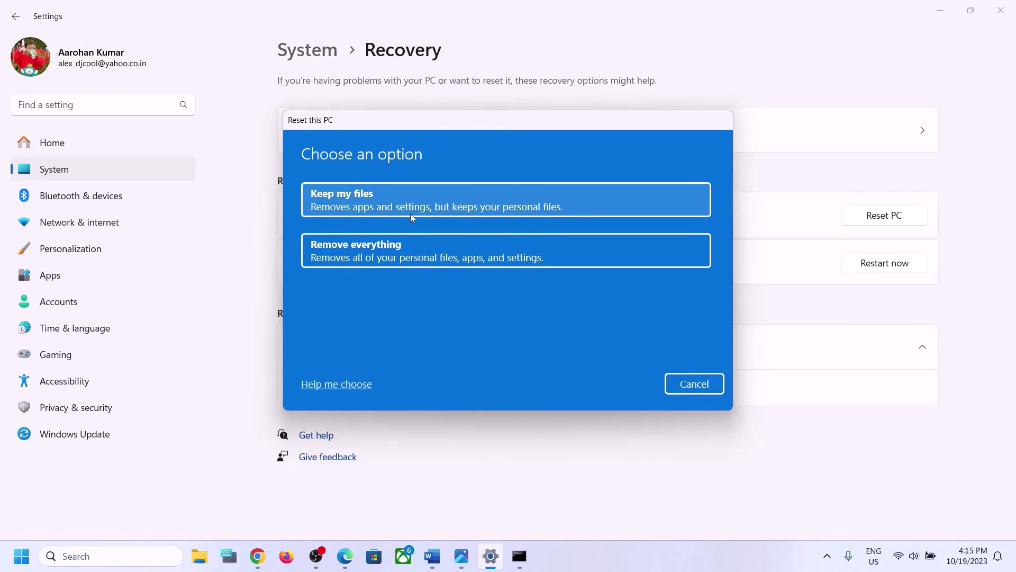
pyautogui.click(493, 214)
pyautogui.click(501, 197)
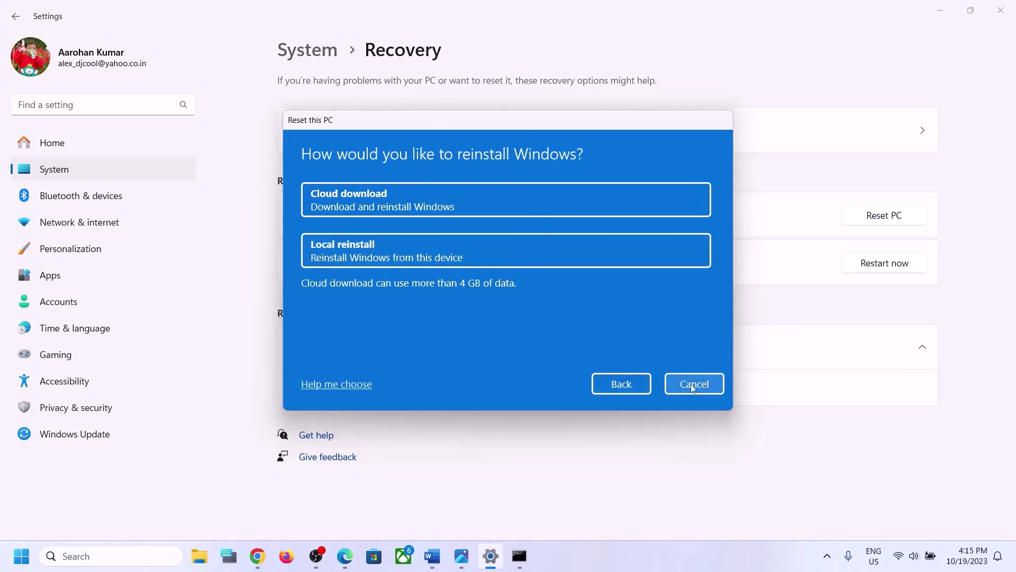
pyautogui.click(714, 388)
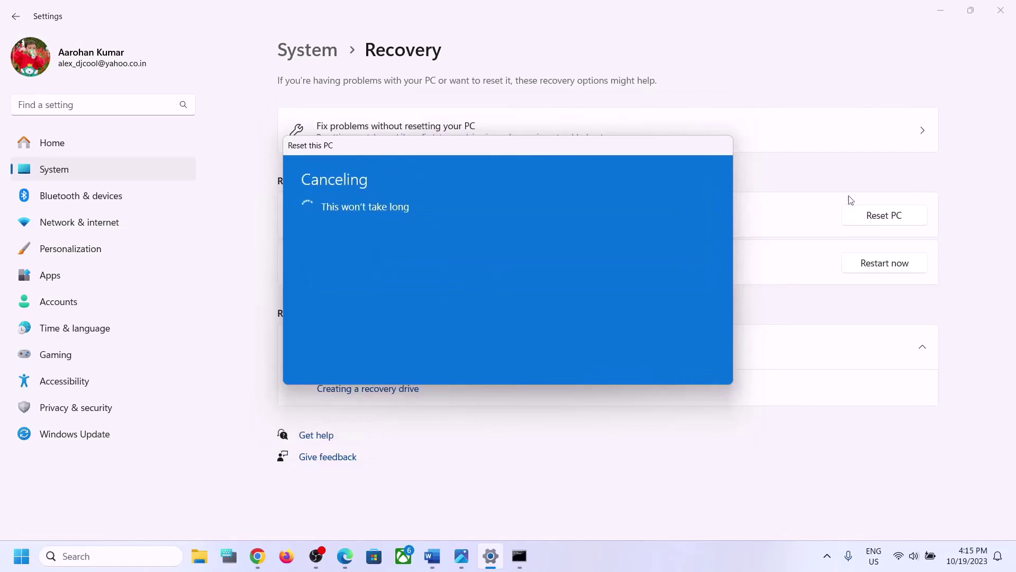